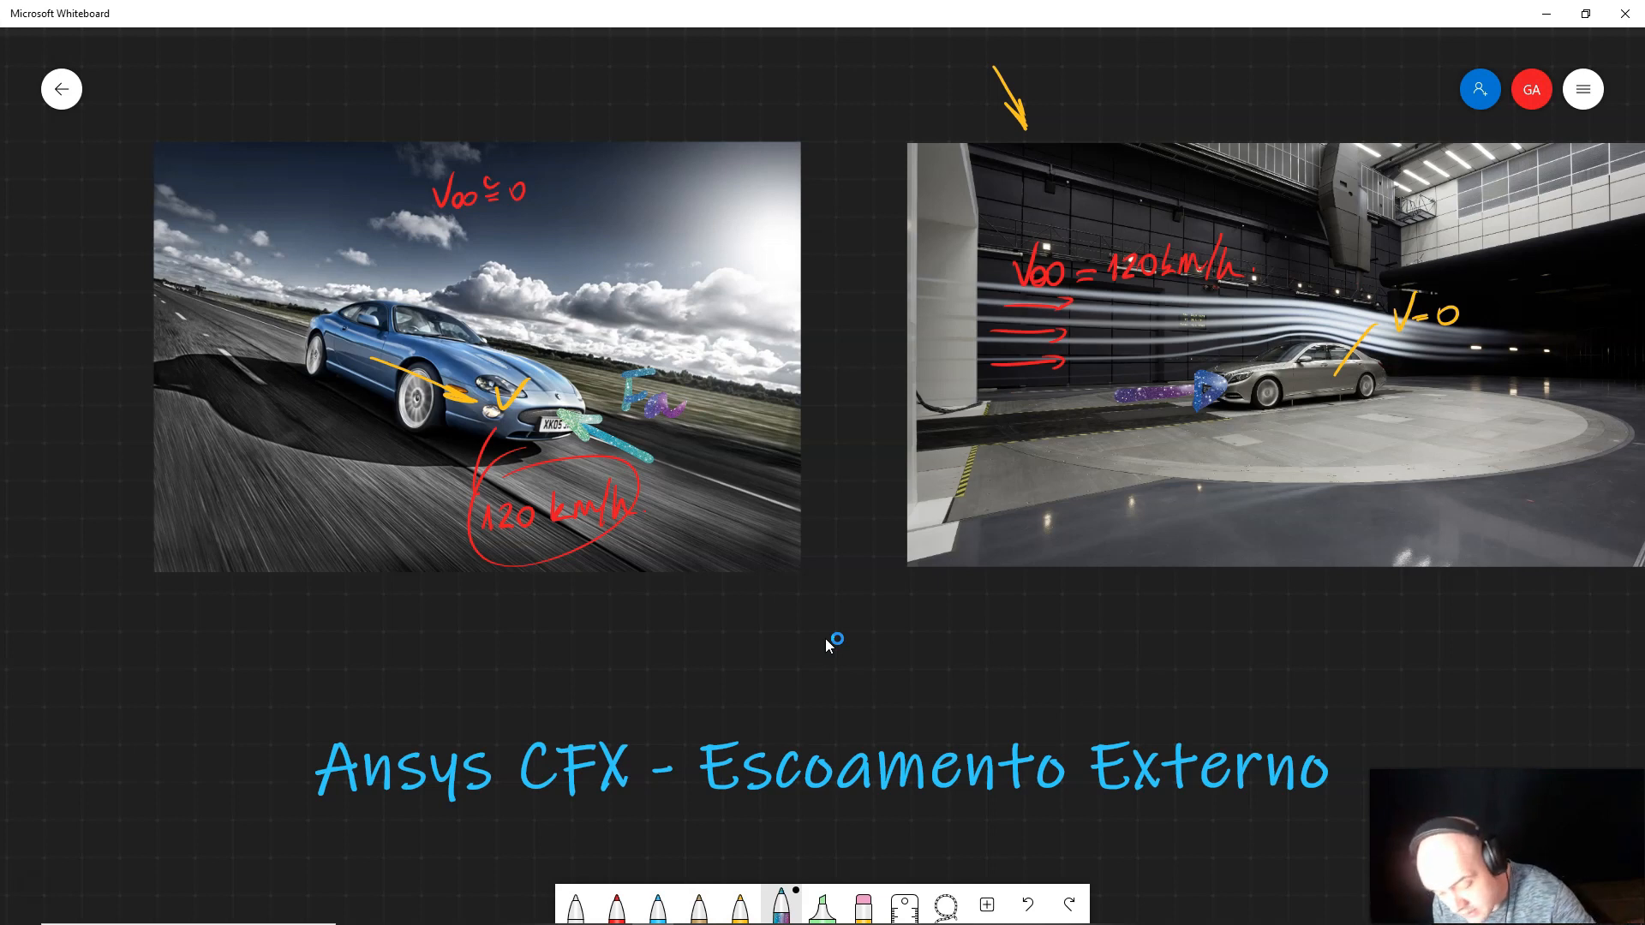
- Handwrite the force label Fa below the arrow pointing at the car in the wind-tunnel image
drag(1124, 426, 1121, 477)
mouse_move(1124, 429)
mouse_down()
mouse_move(1165, 425)
mouse_move(1150, 457)
mouse_move(1196, 477)
mouse_up()
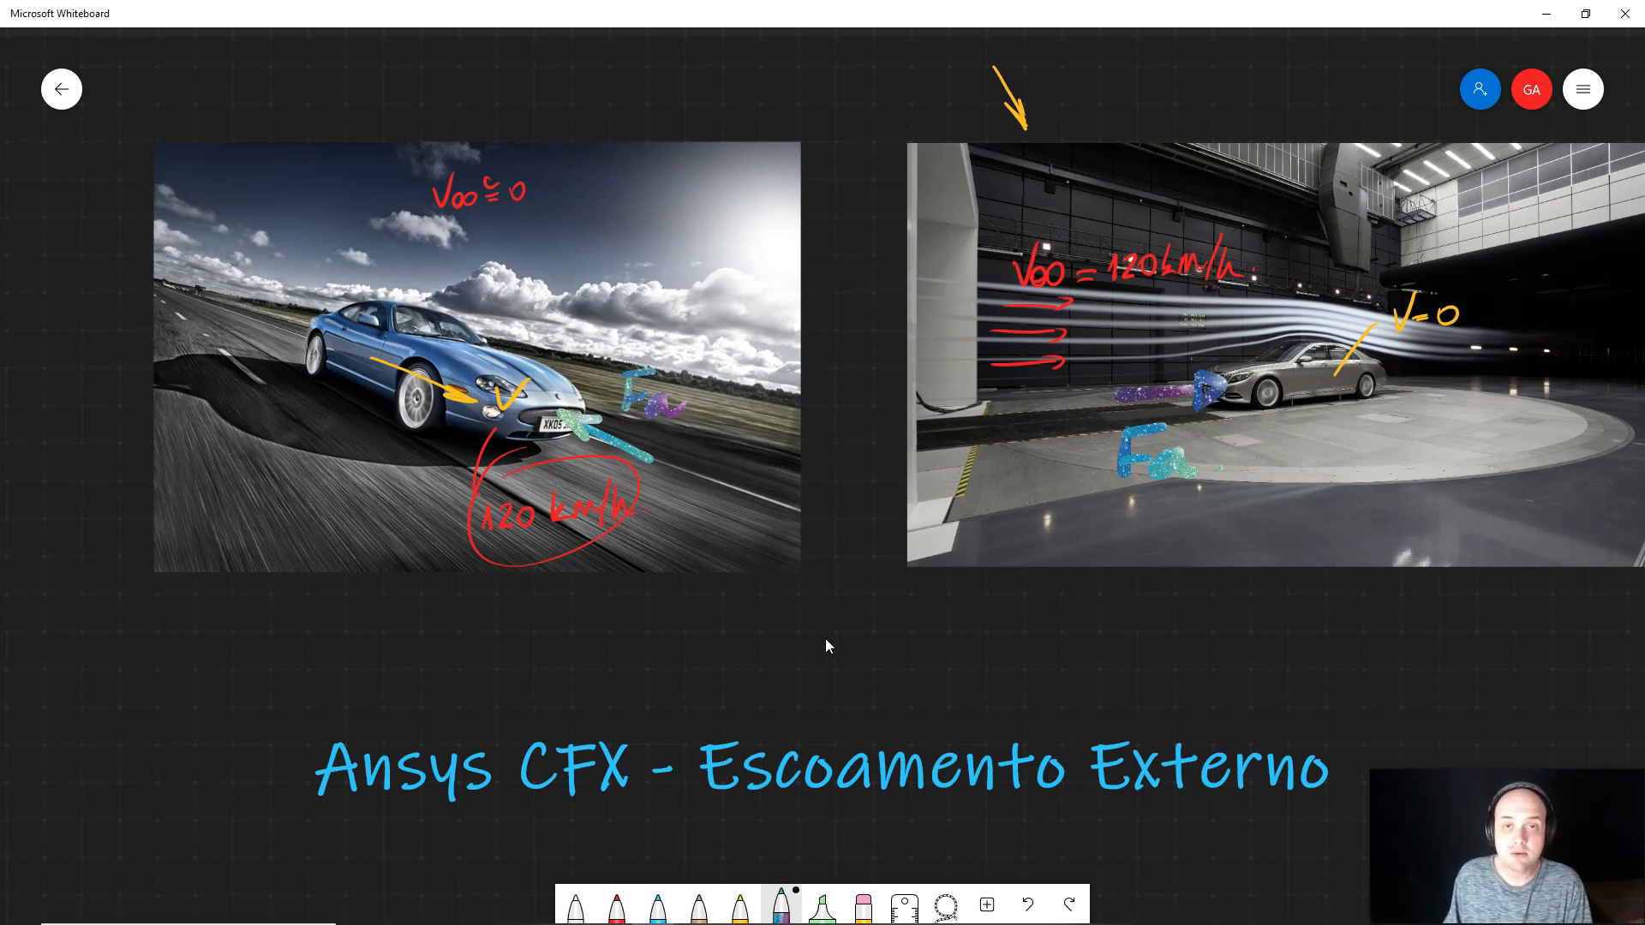
- Switch to Ansys Workbench and add a Fluid Flow (CFX) analysis system to the project schematic
key(alt+Tab)
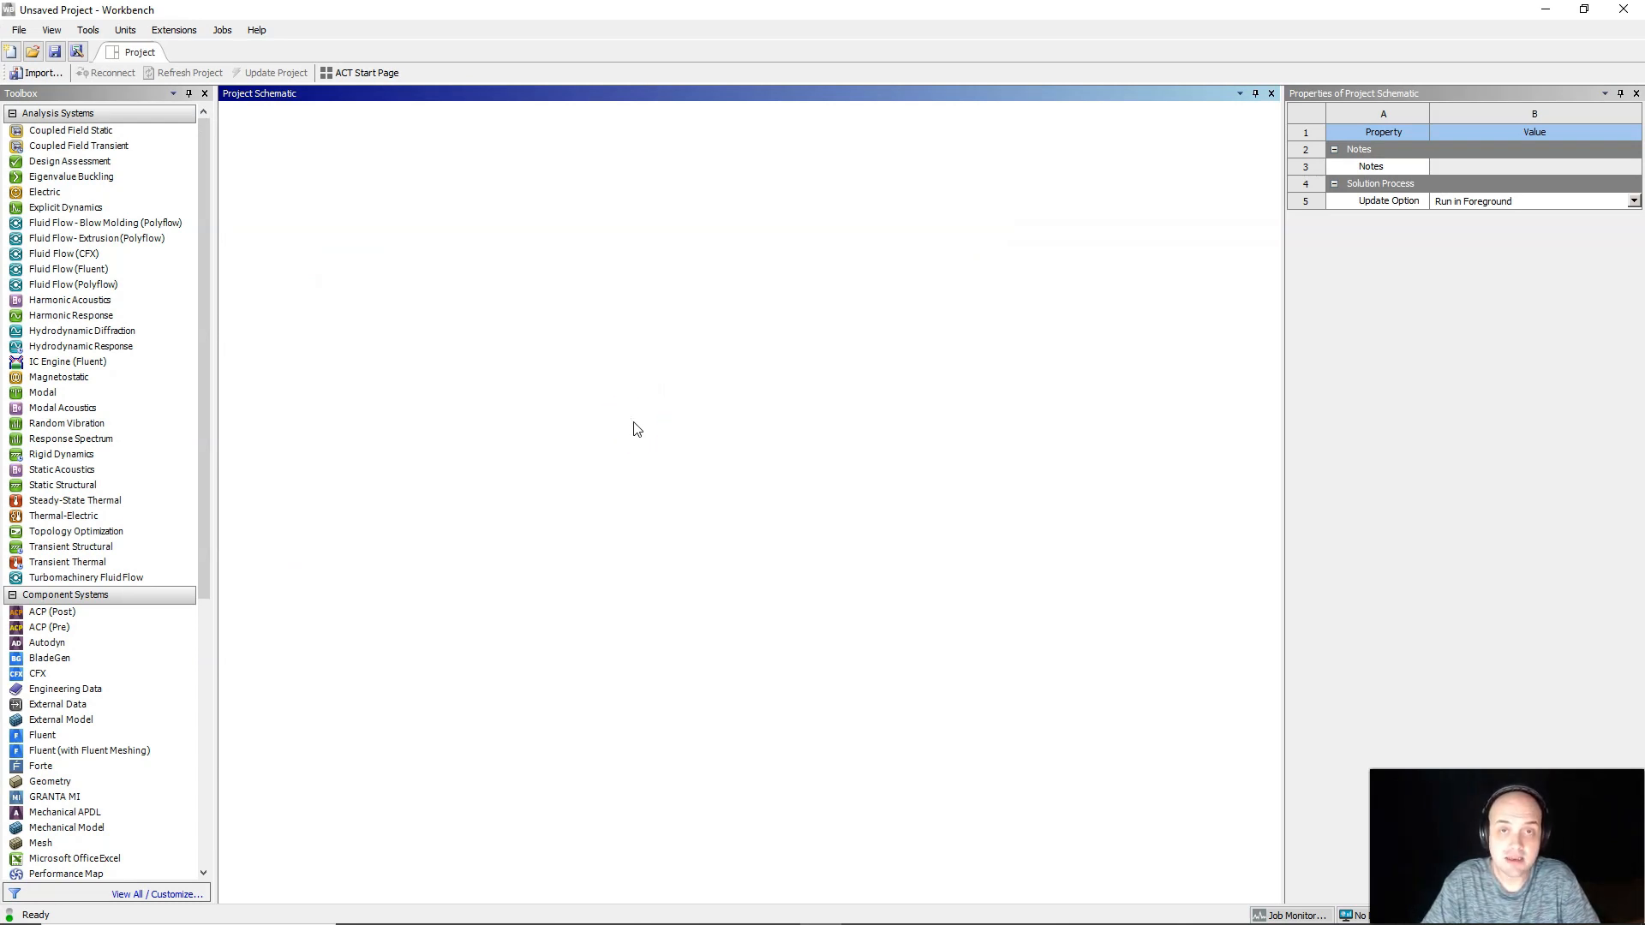
click(79, 257)
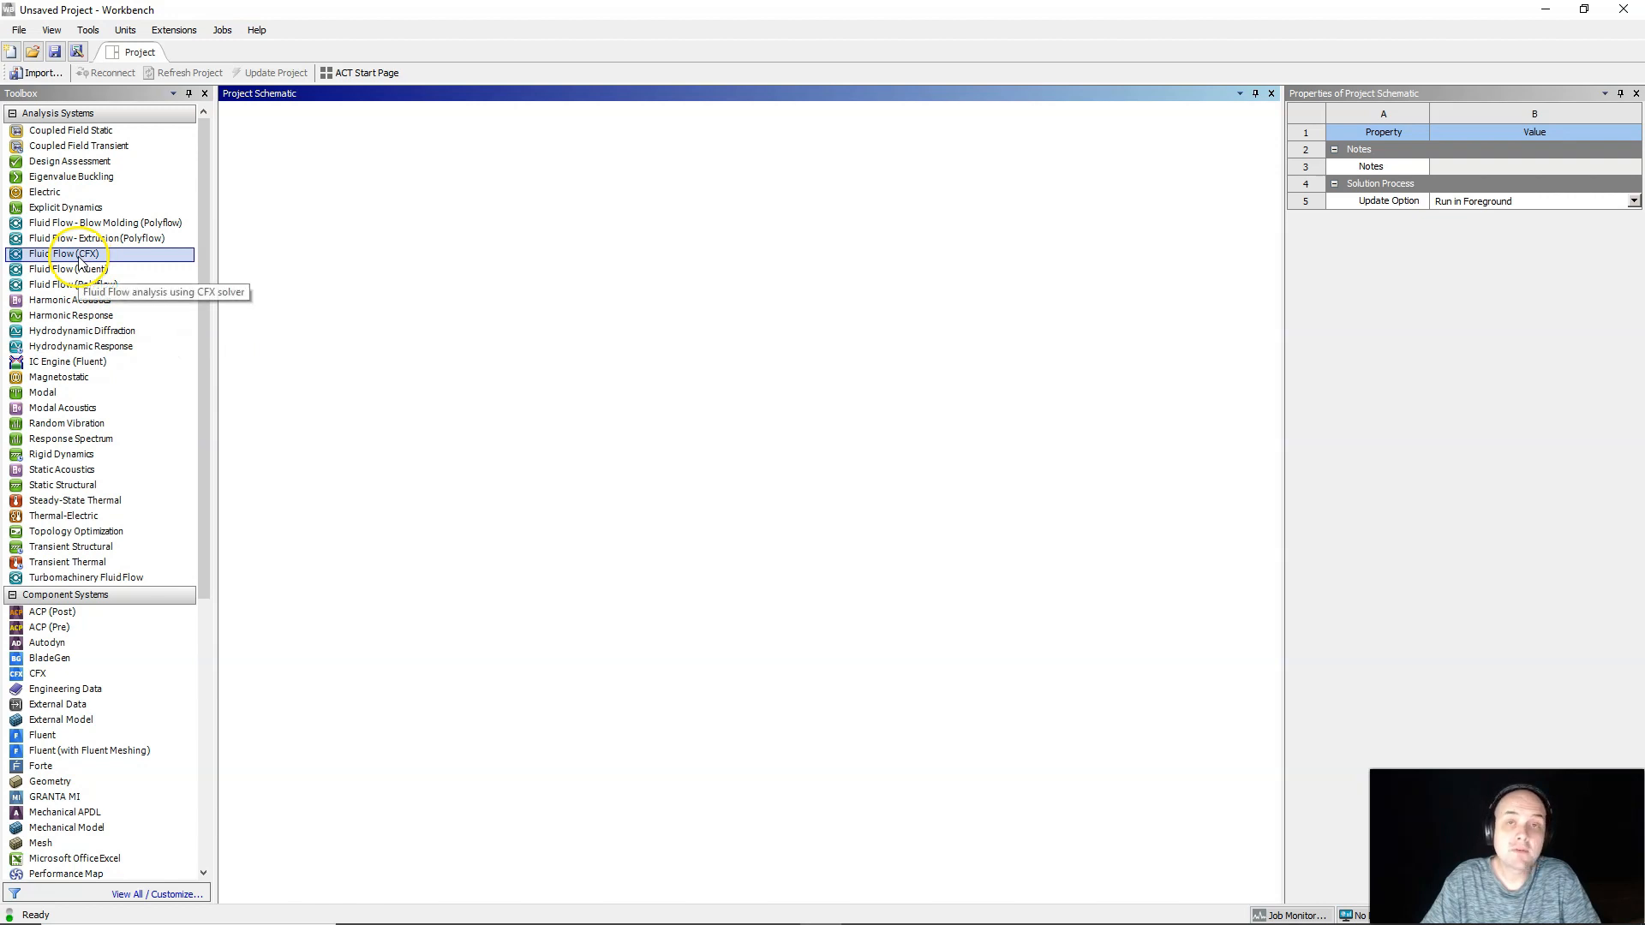
drag(79, 257, 402, 312)
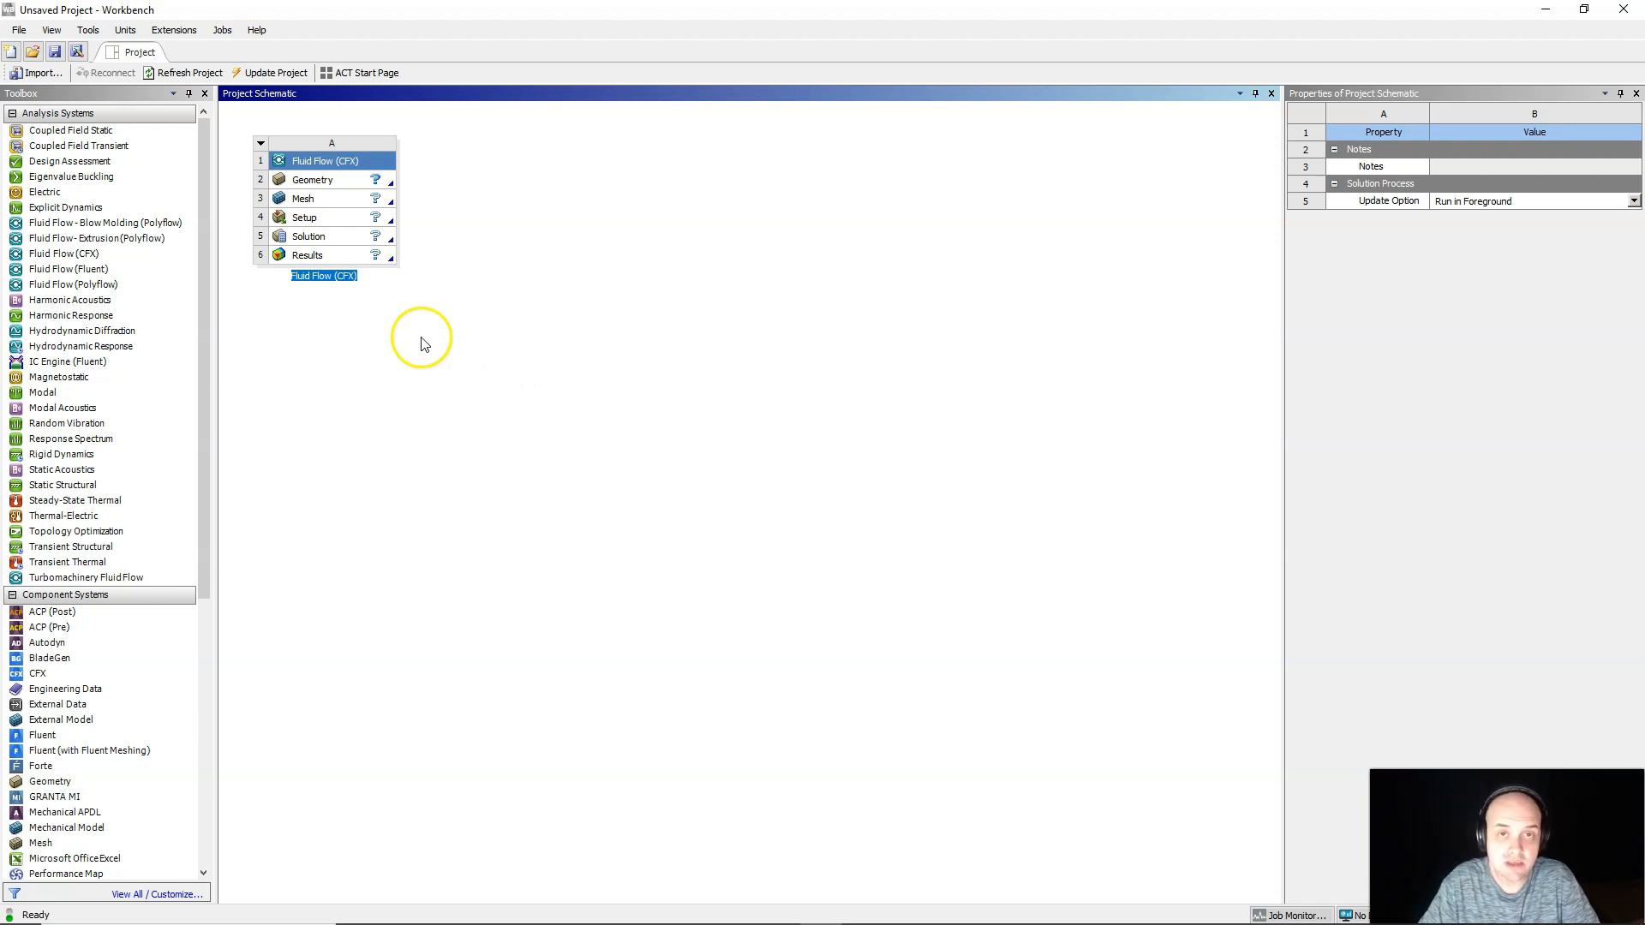
- Save the project as ESC_EXTERNO in the ANSYS_AULAS folder on drive C
key(ctrl+s)
click(92, 338)
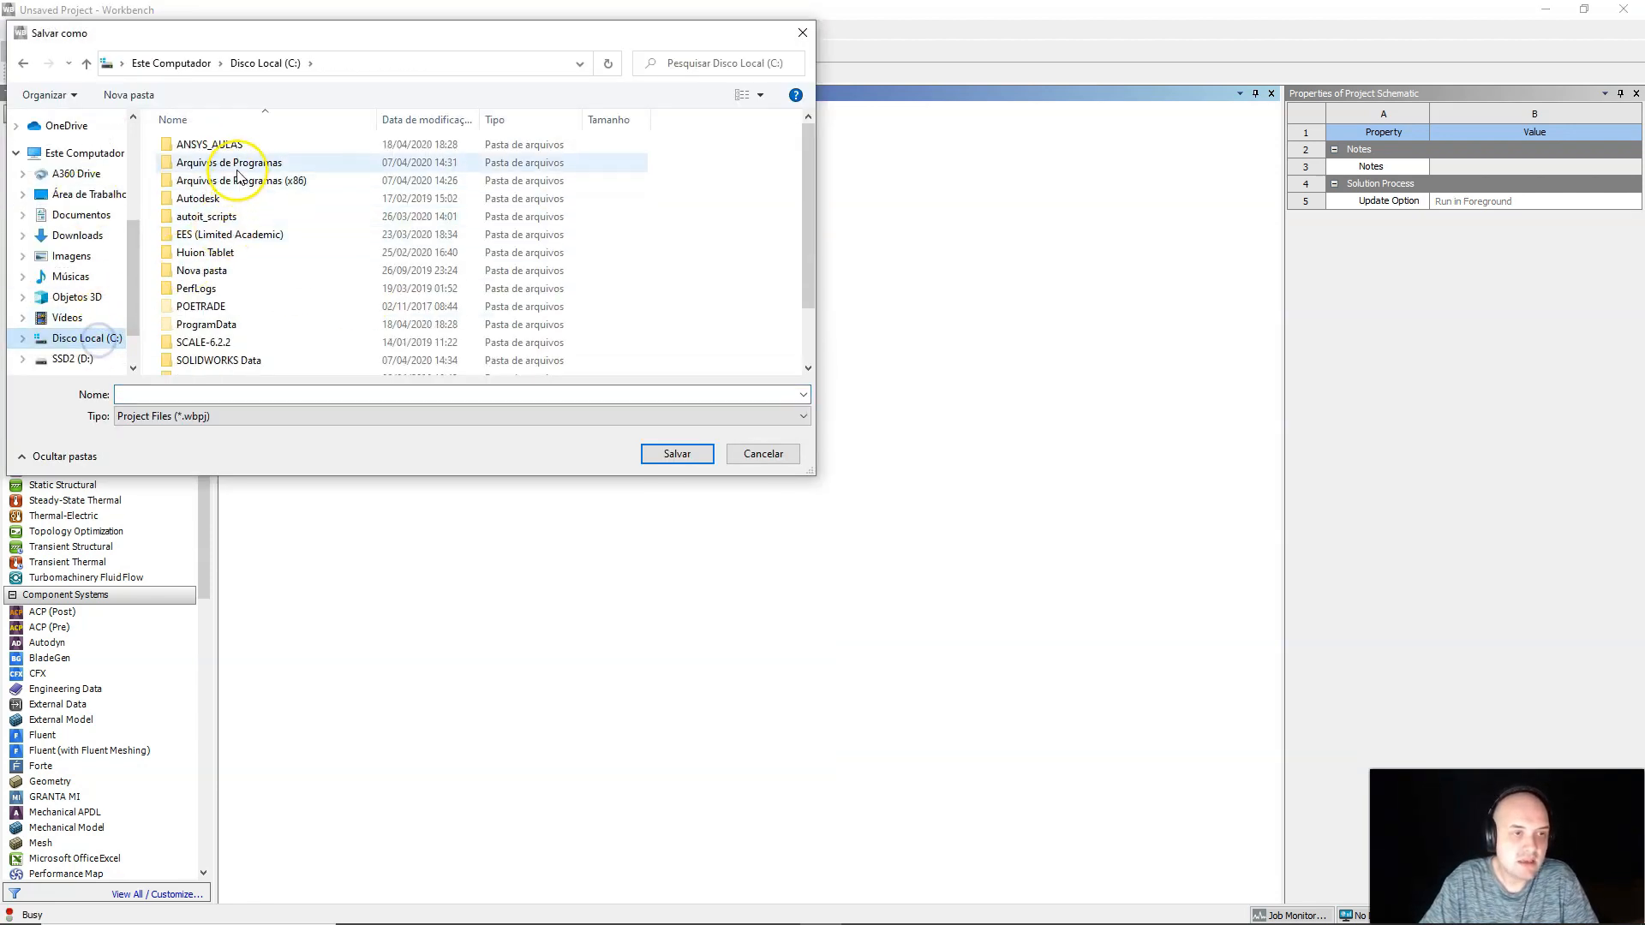
double_click(212, 149)
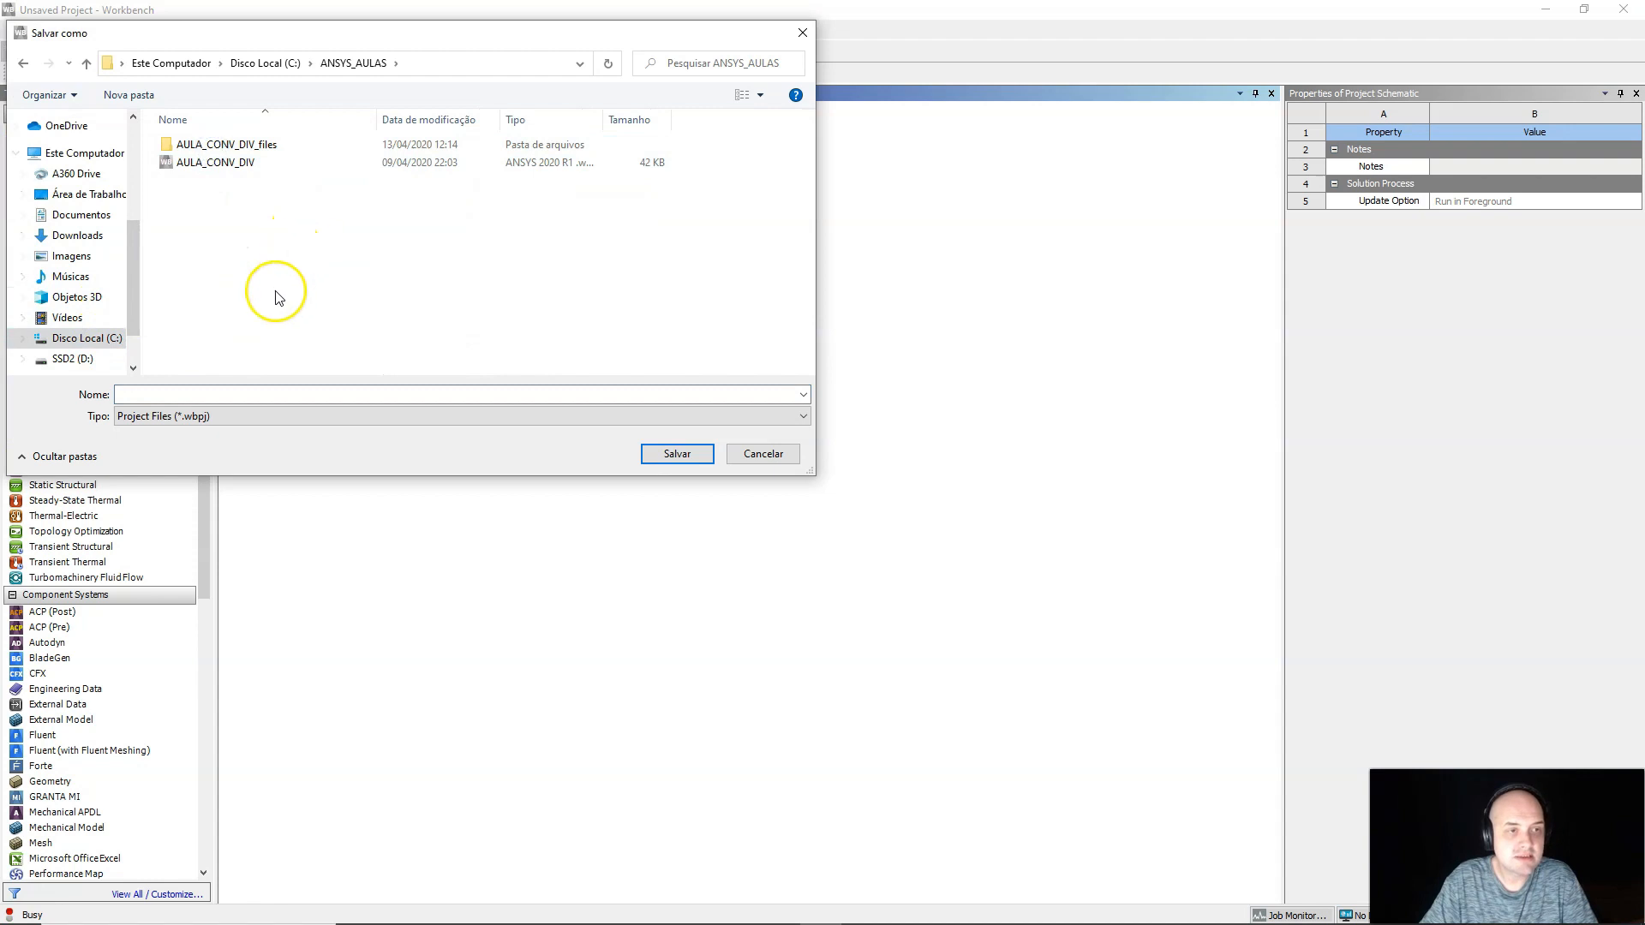
click(186, 394)
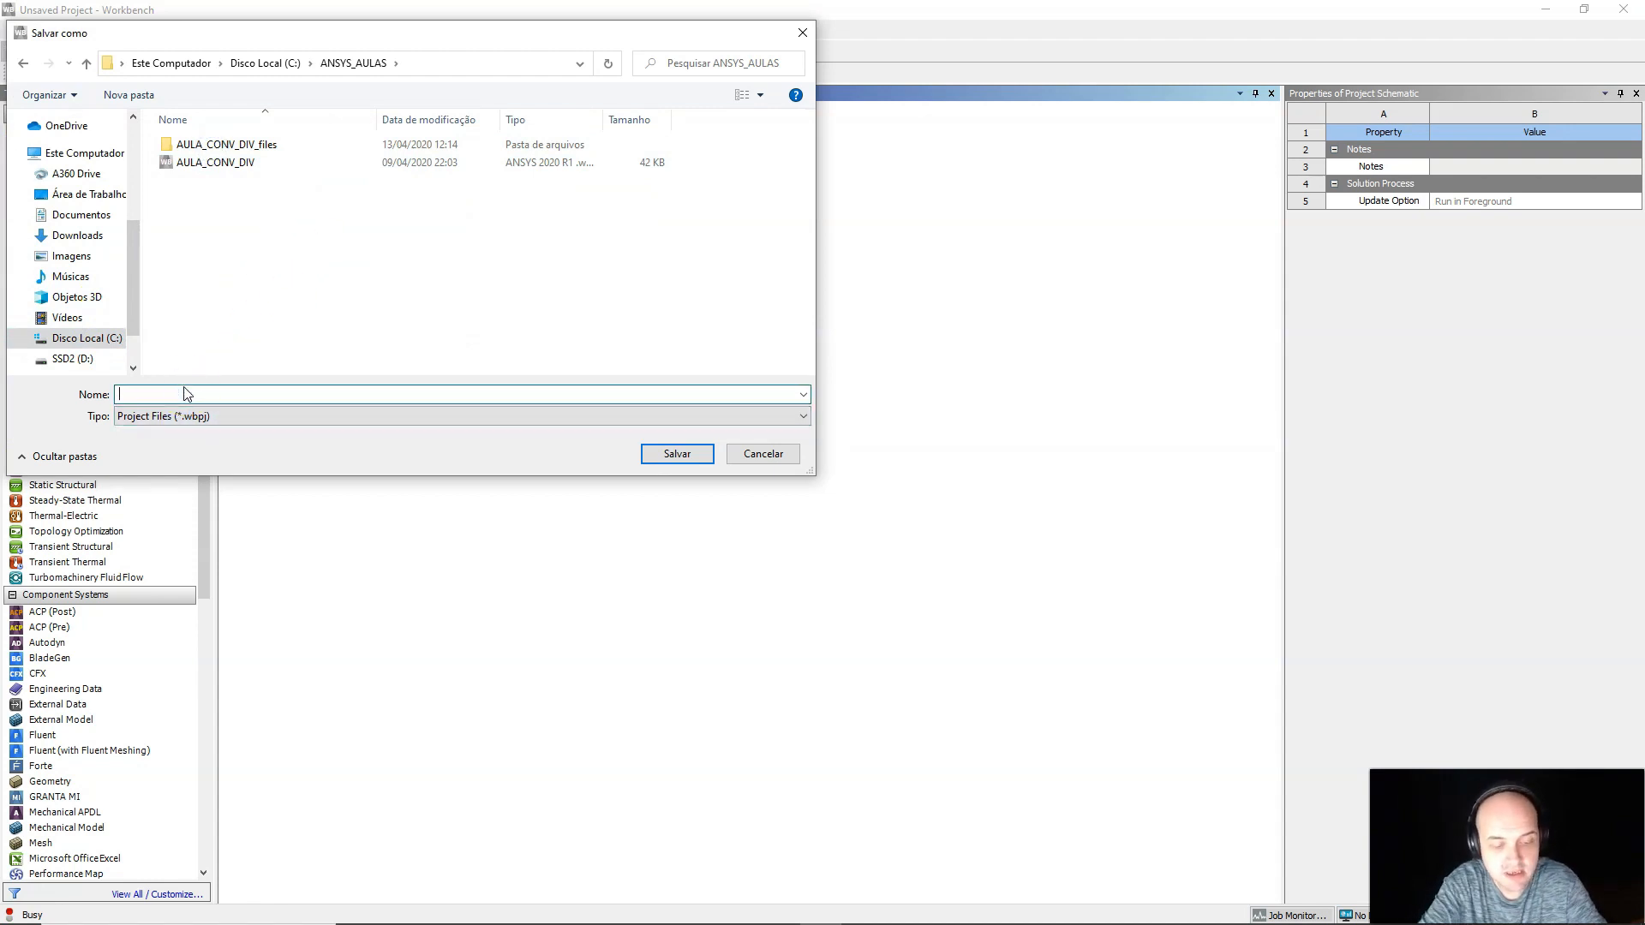
text(ESC)
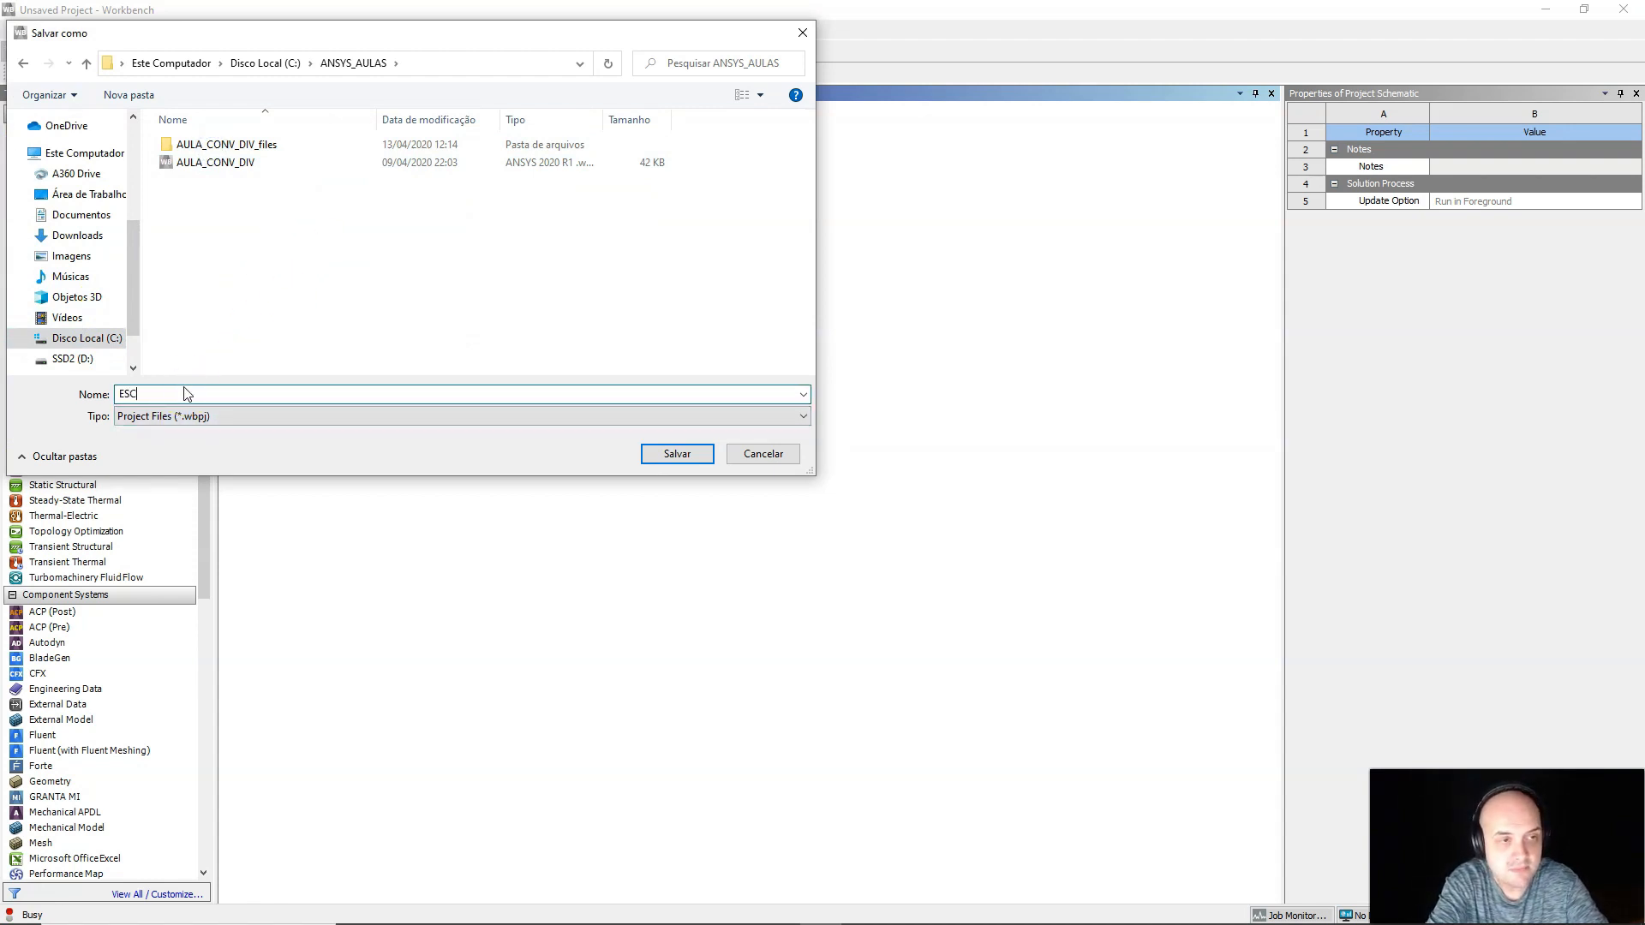
text(_EXTERNO)
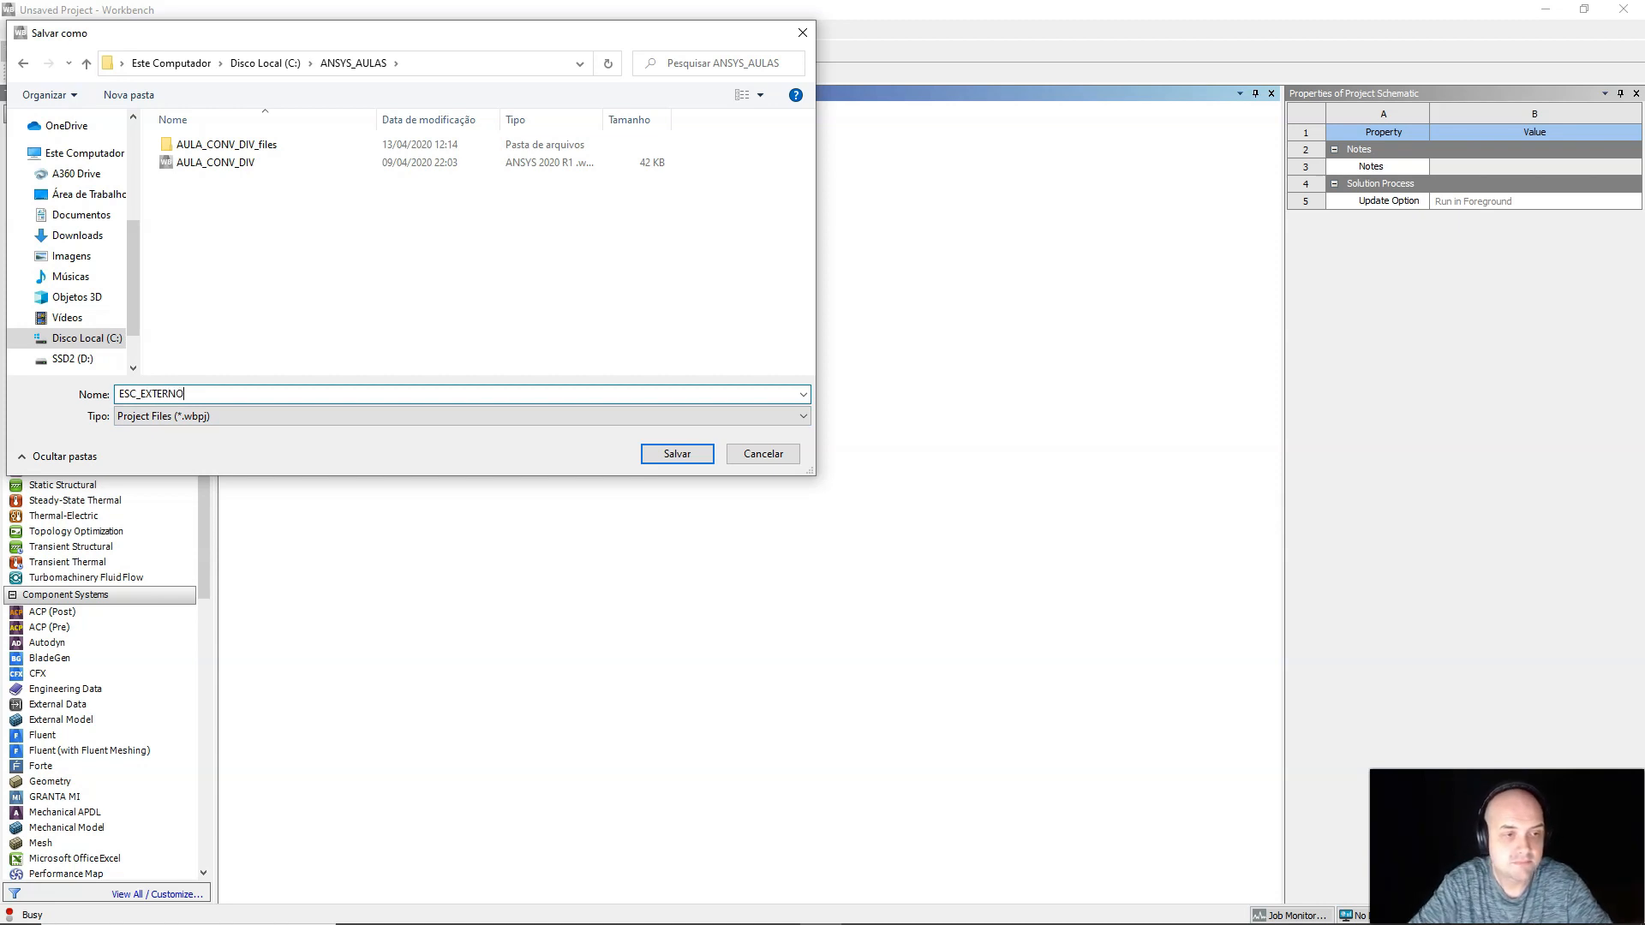
click(673, 454)
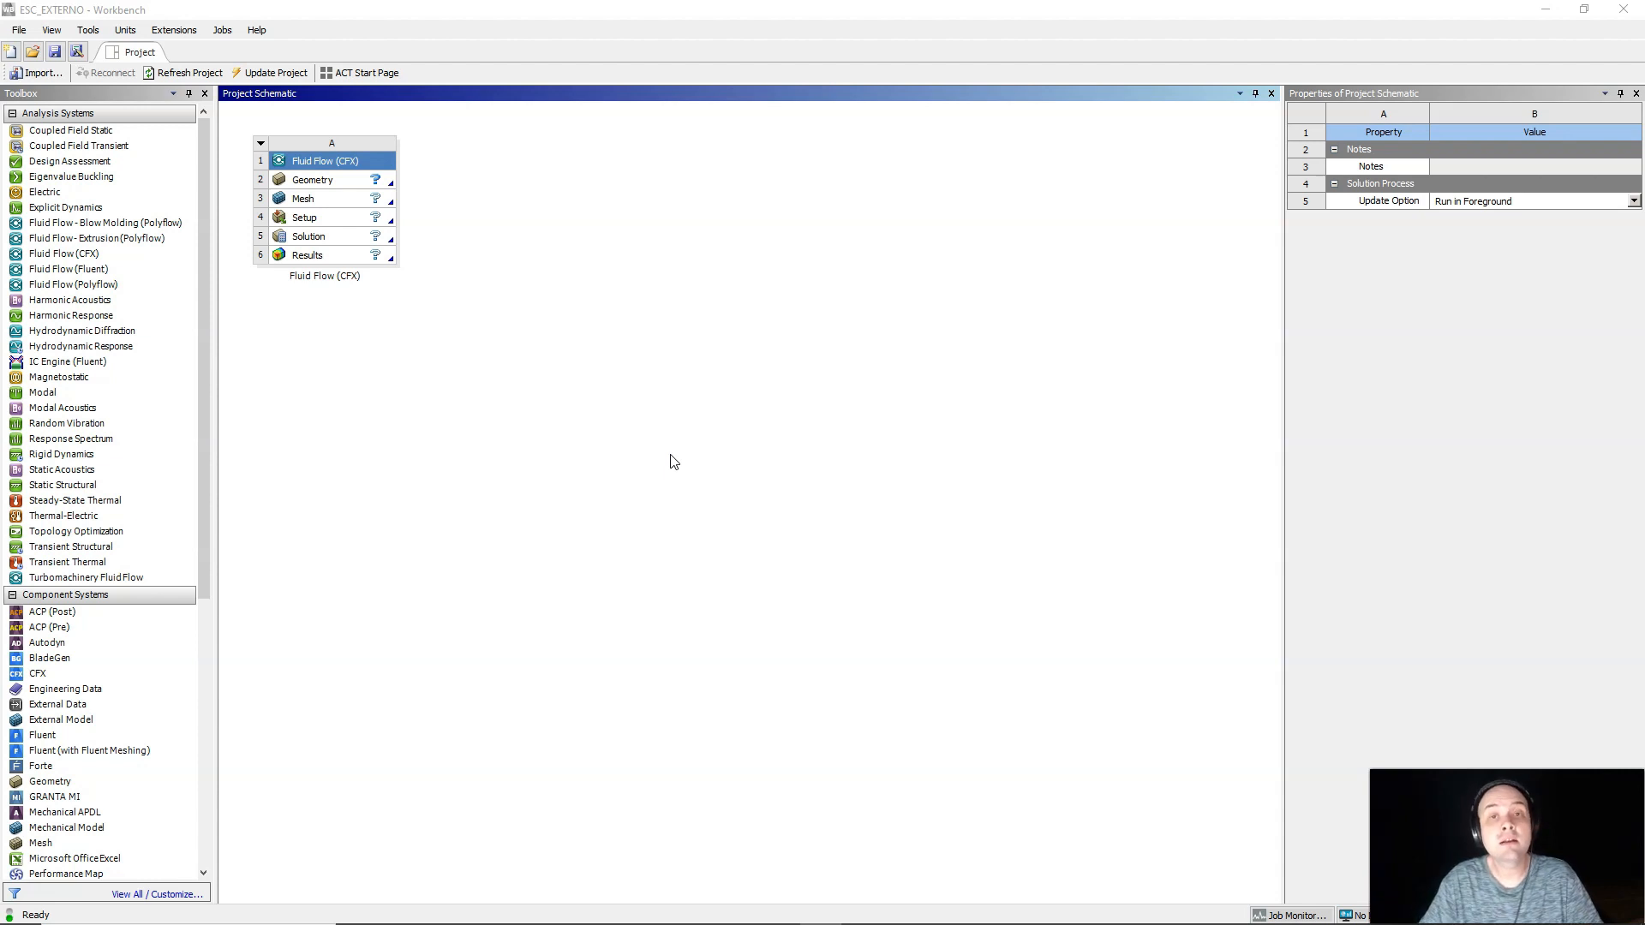
- Import GEOMETRIA_CARRO_SIMPLIFICADA from the ANSYS_AULAS folder into the Geometry cell of the CFX system
right_click(341, 189)
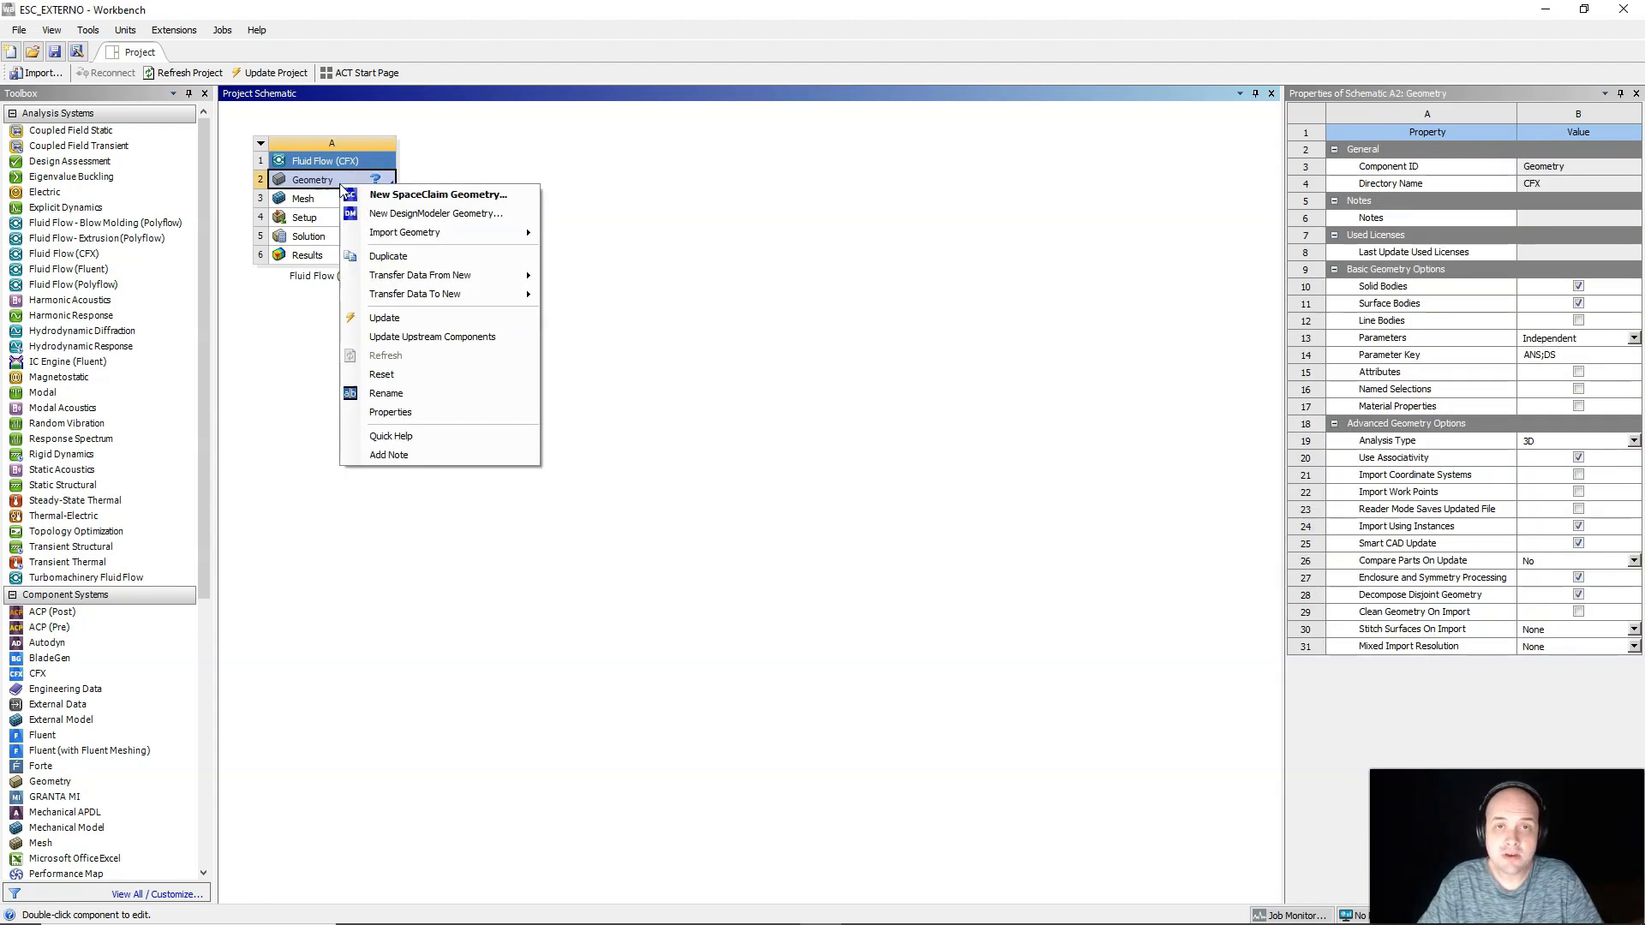
mouse_move(528, 234)
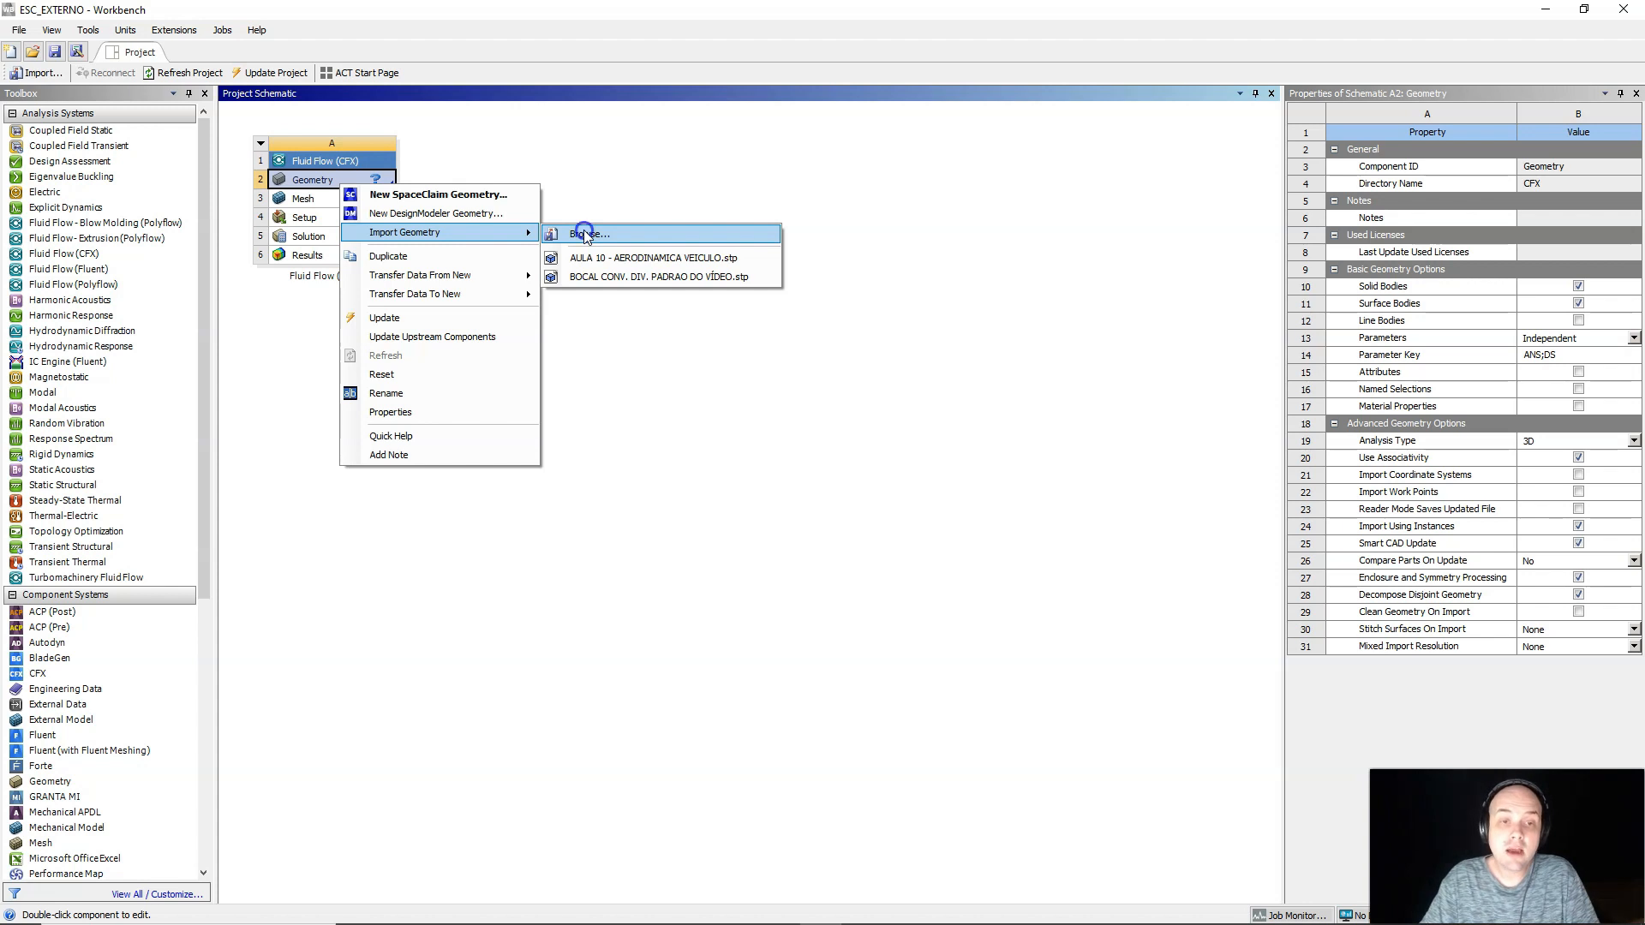
click(583, 232)
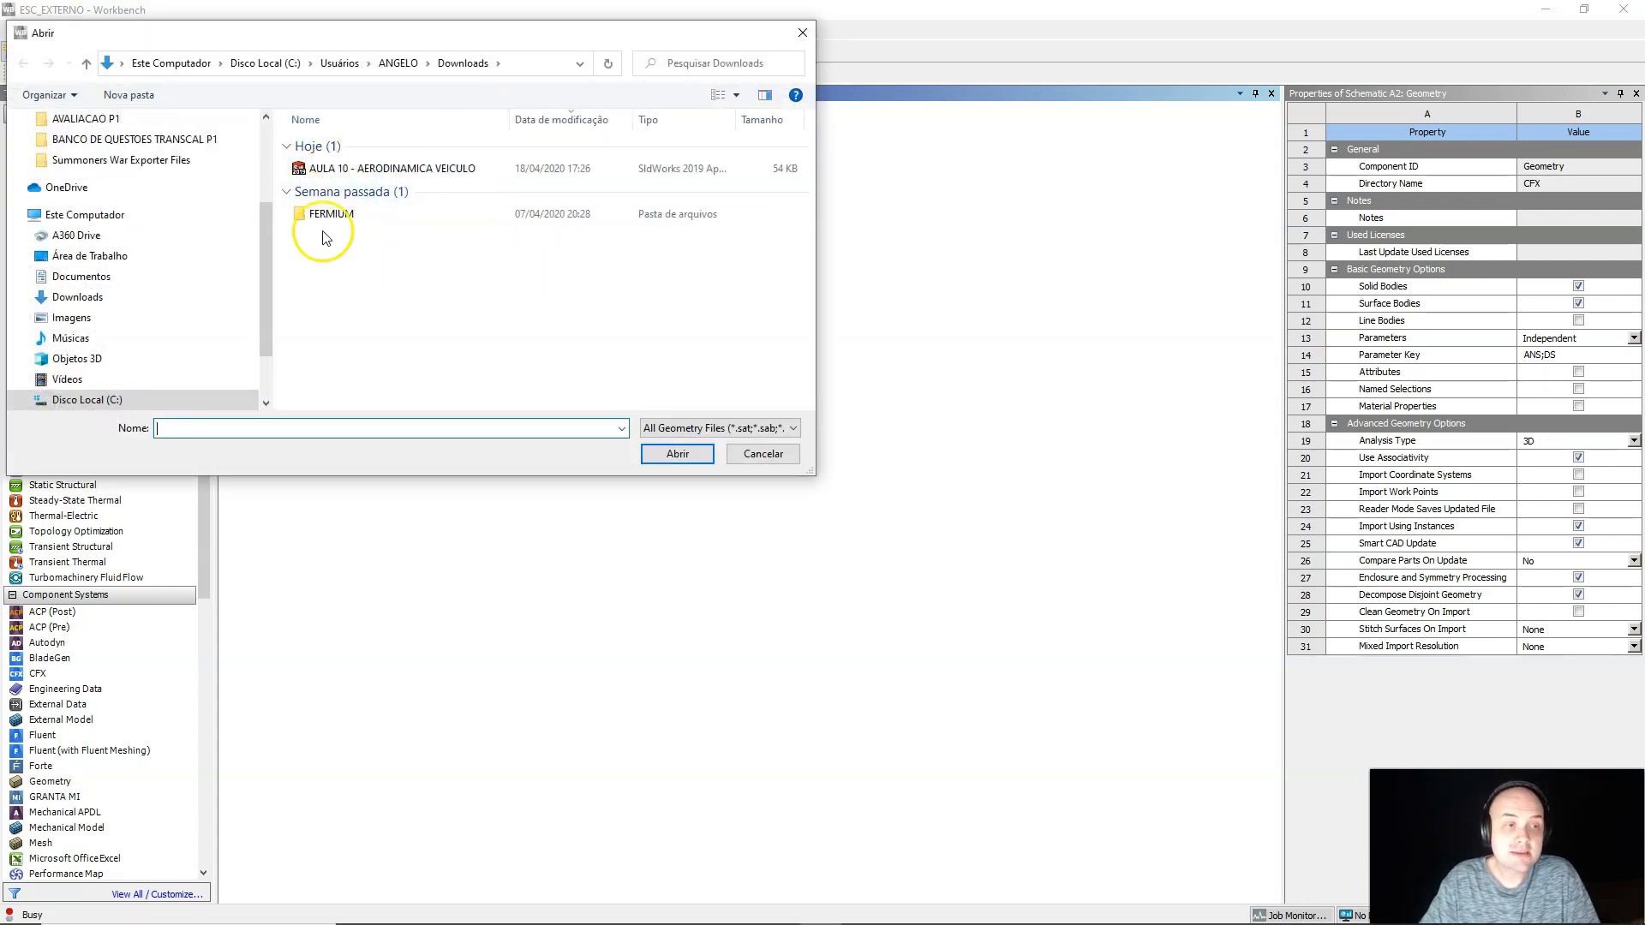
scroll(177, 294, up, 2)
scroll(162, 316, down, 4)
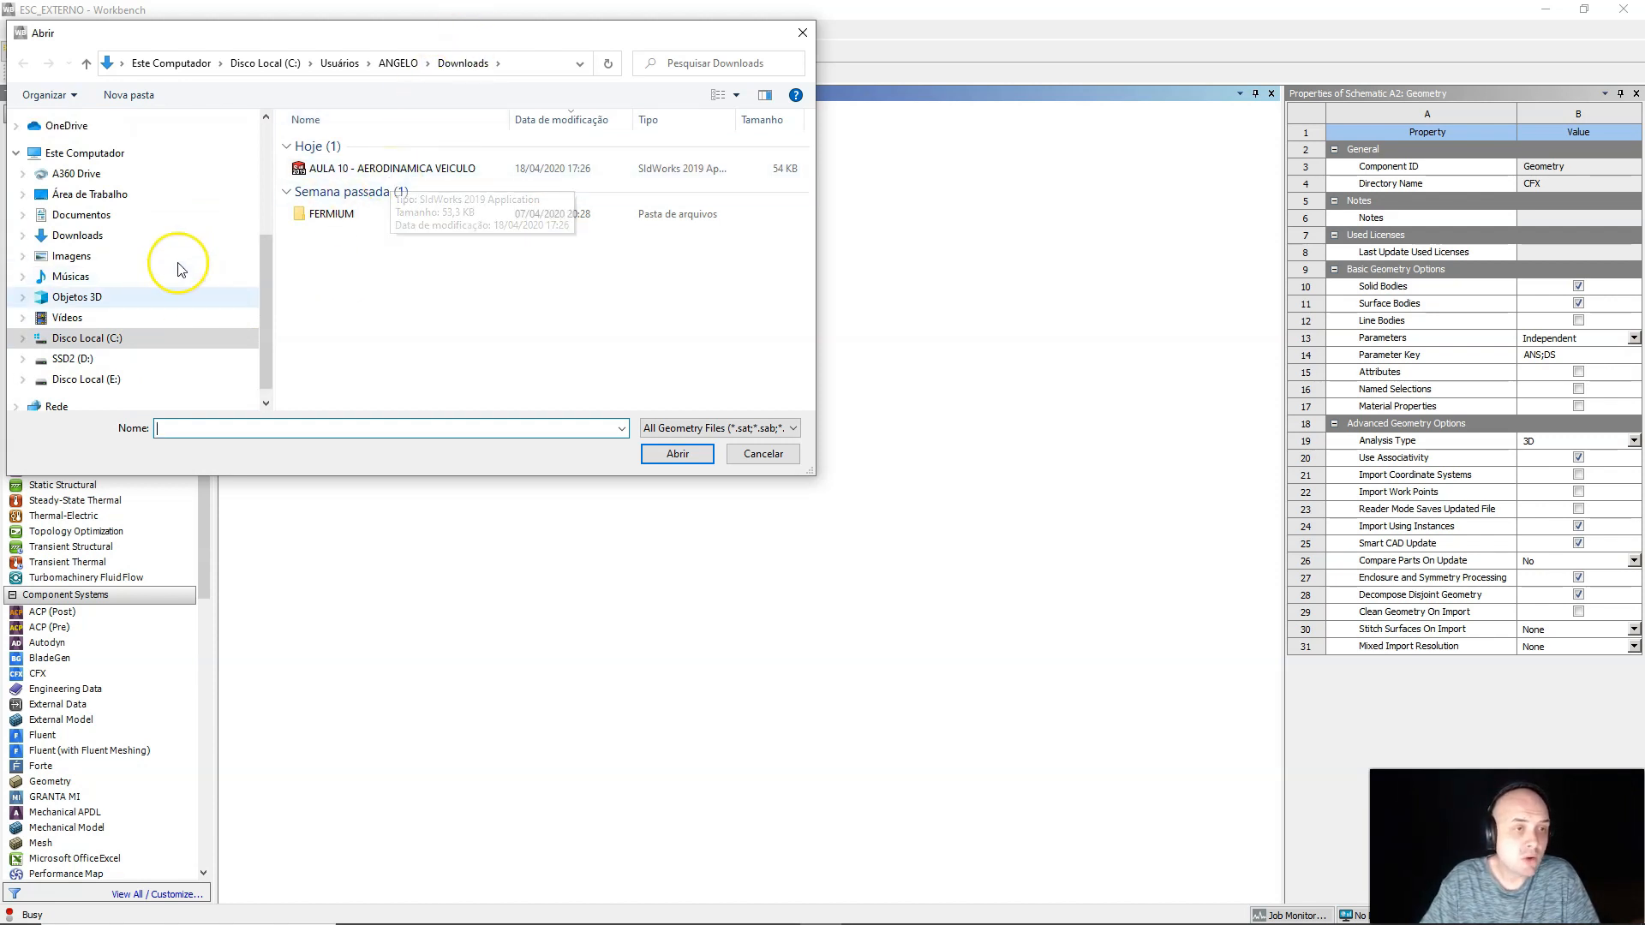
scroll(176, 270, up, 3)
scroll(120, 253, up, 1)
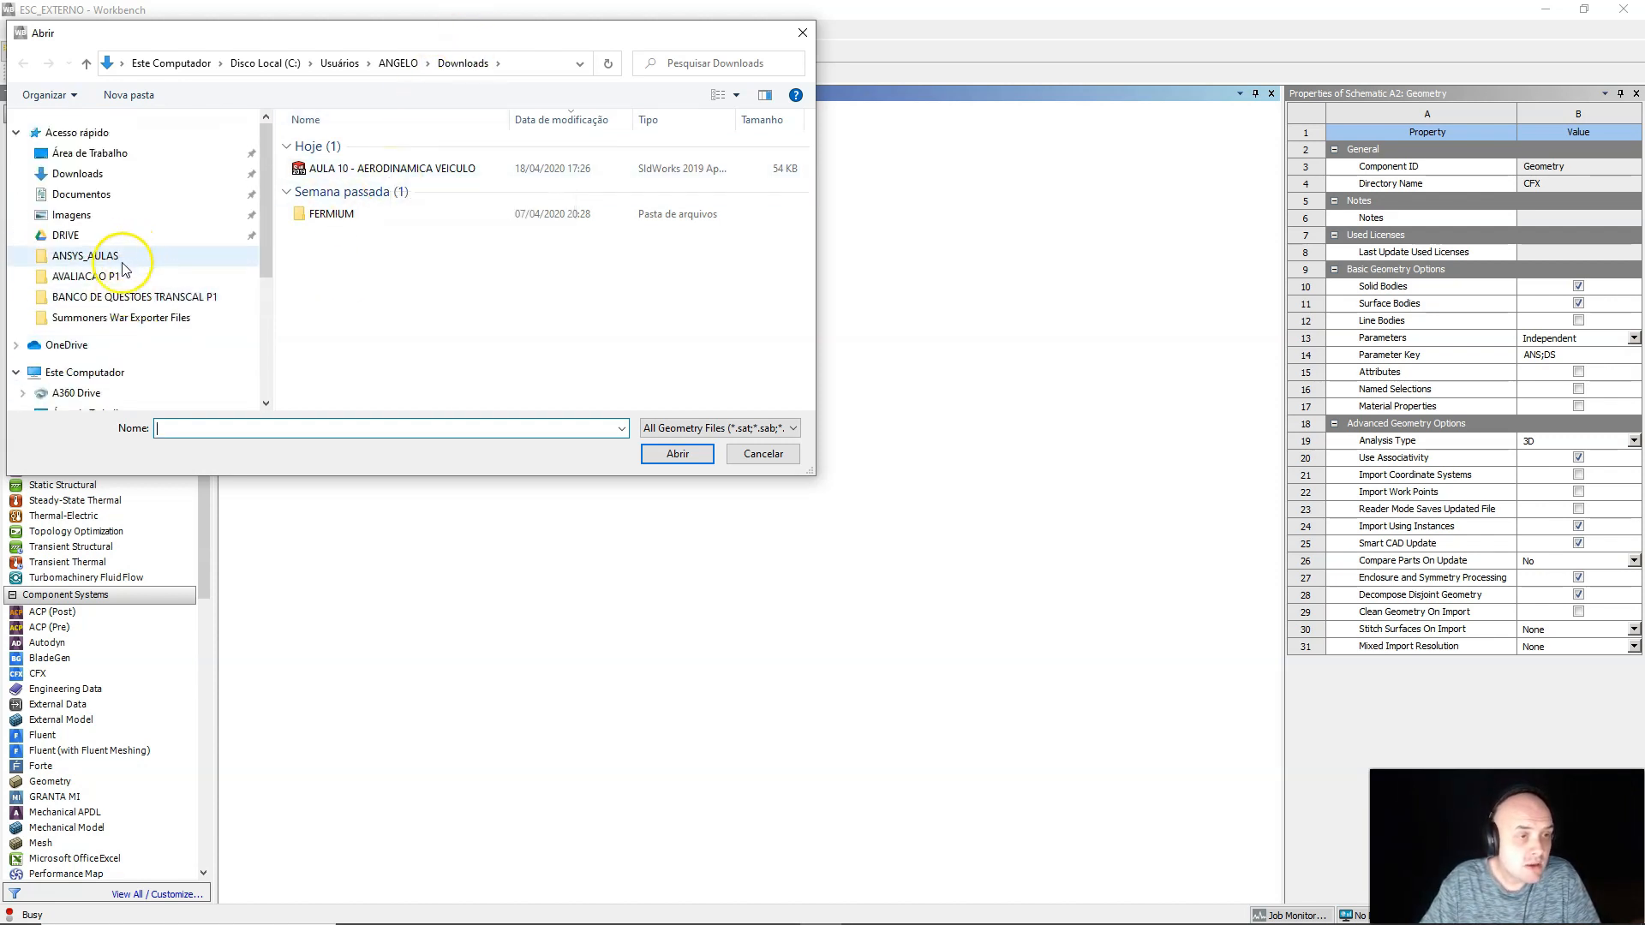
click(109, 255)
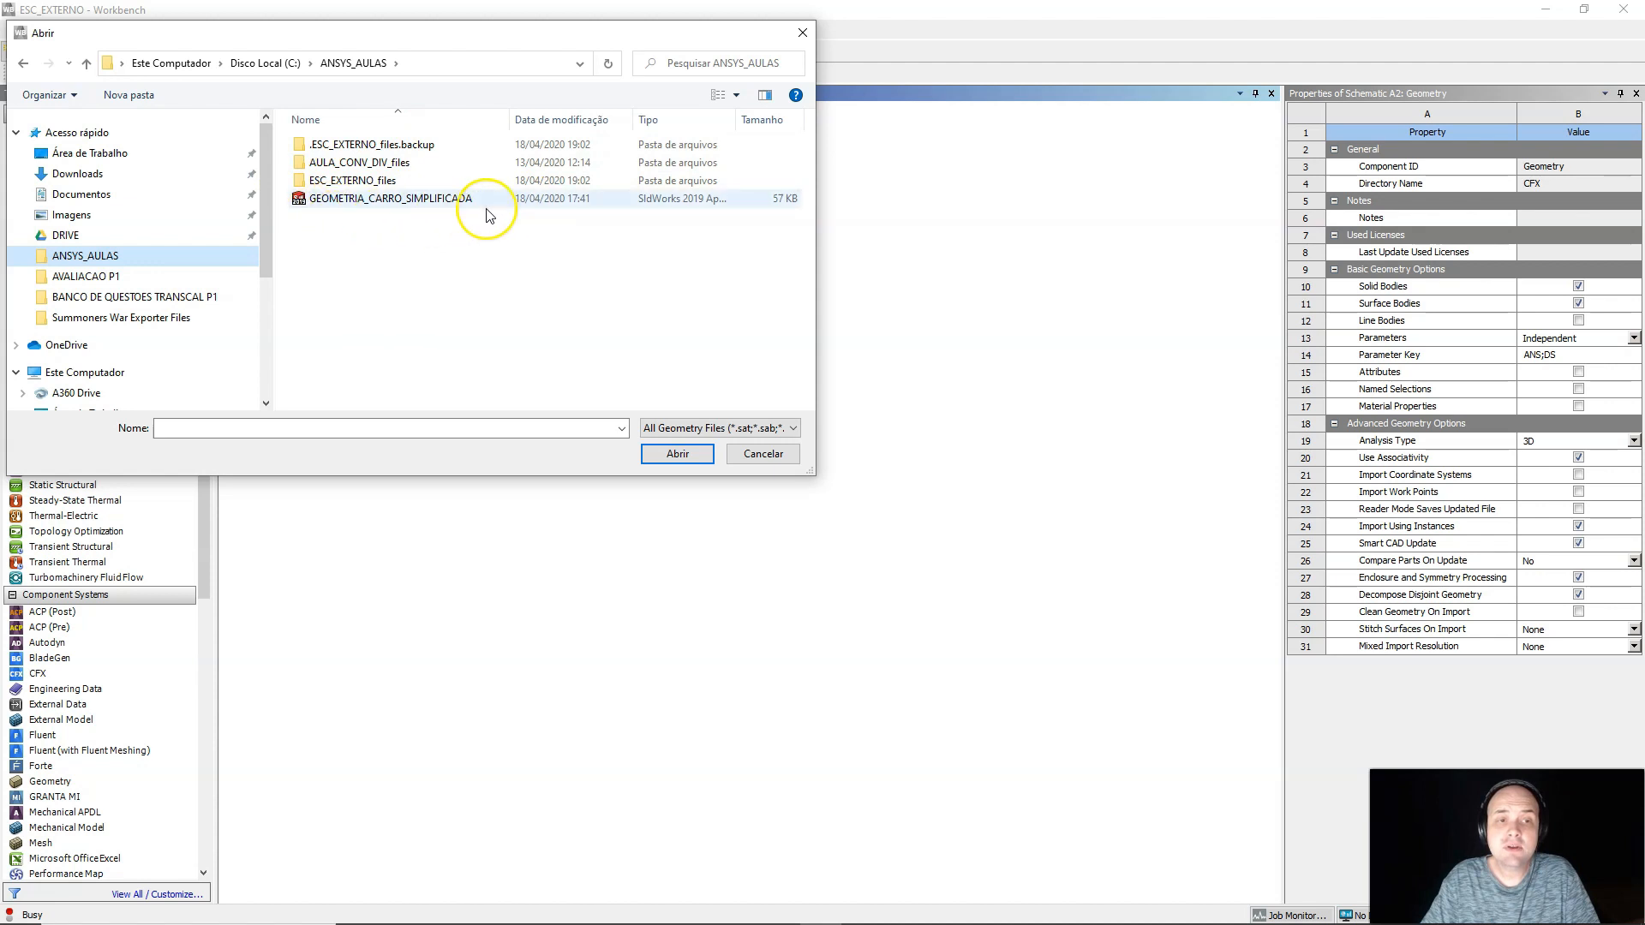
click(420, 205)
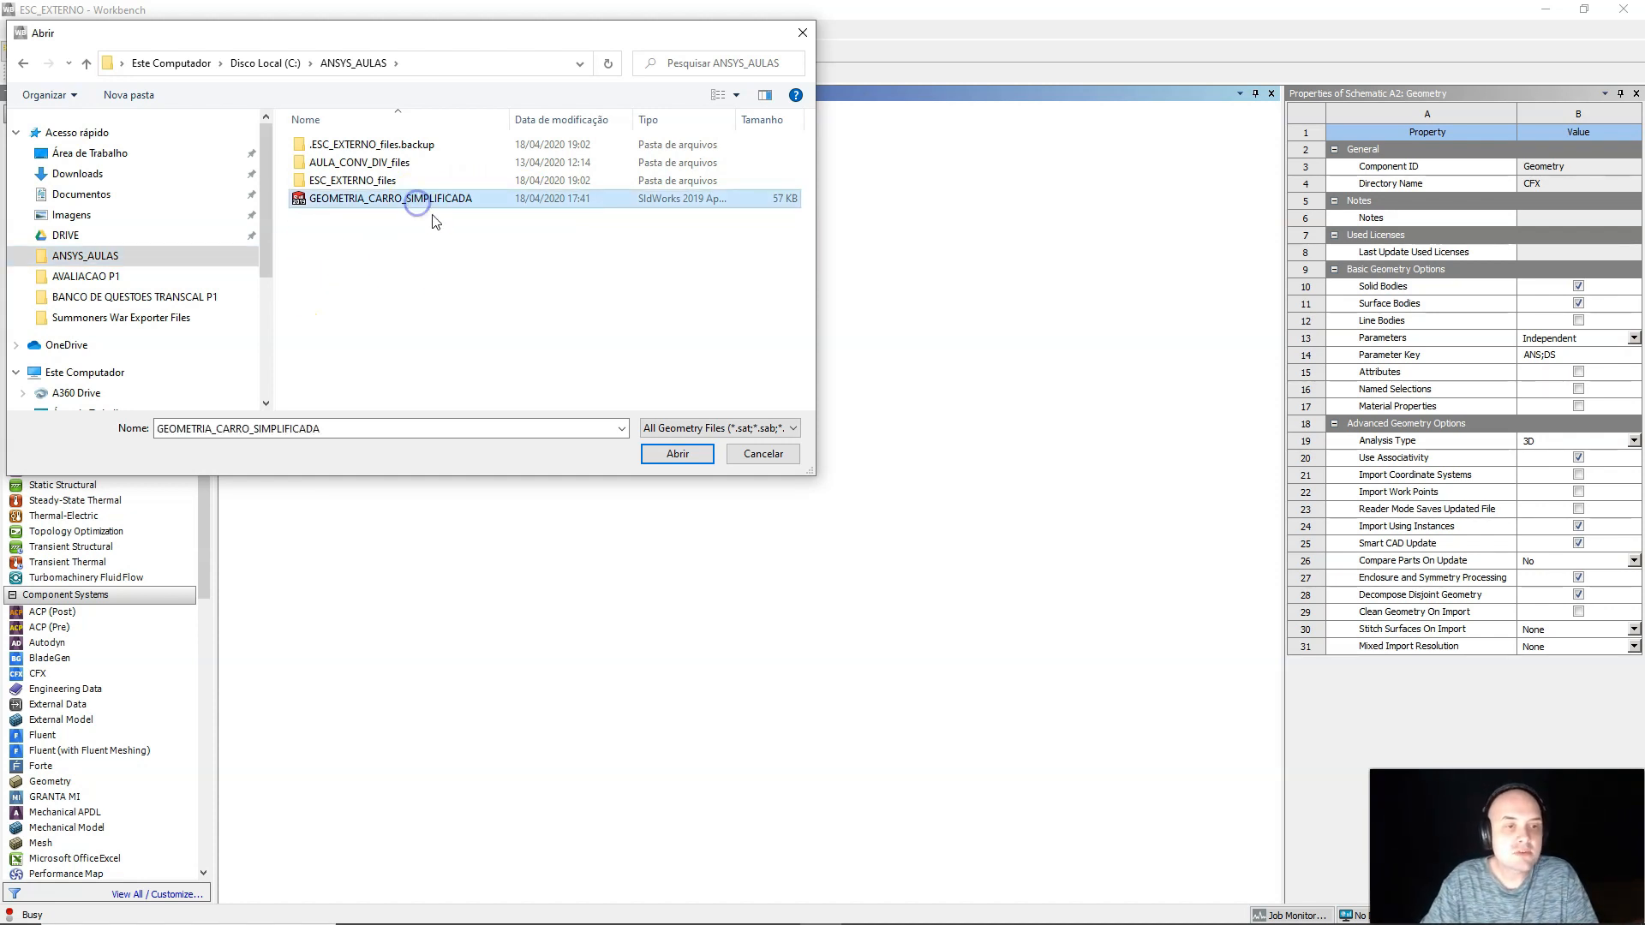
click(408, 194)
click(677, 453)
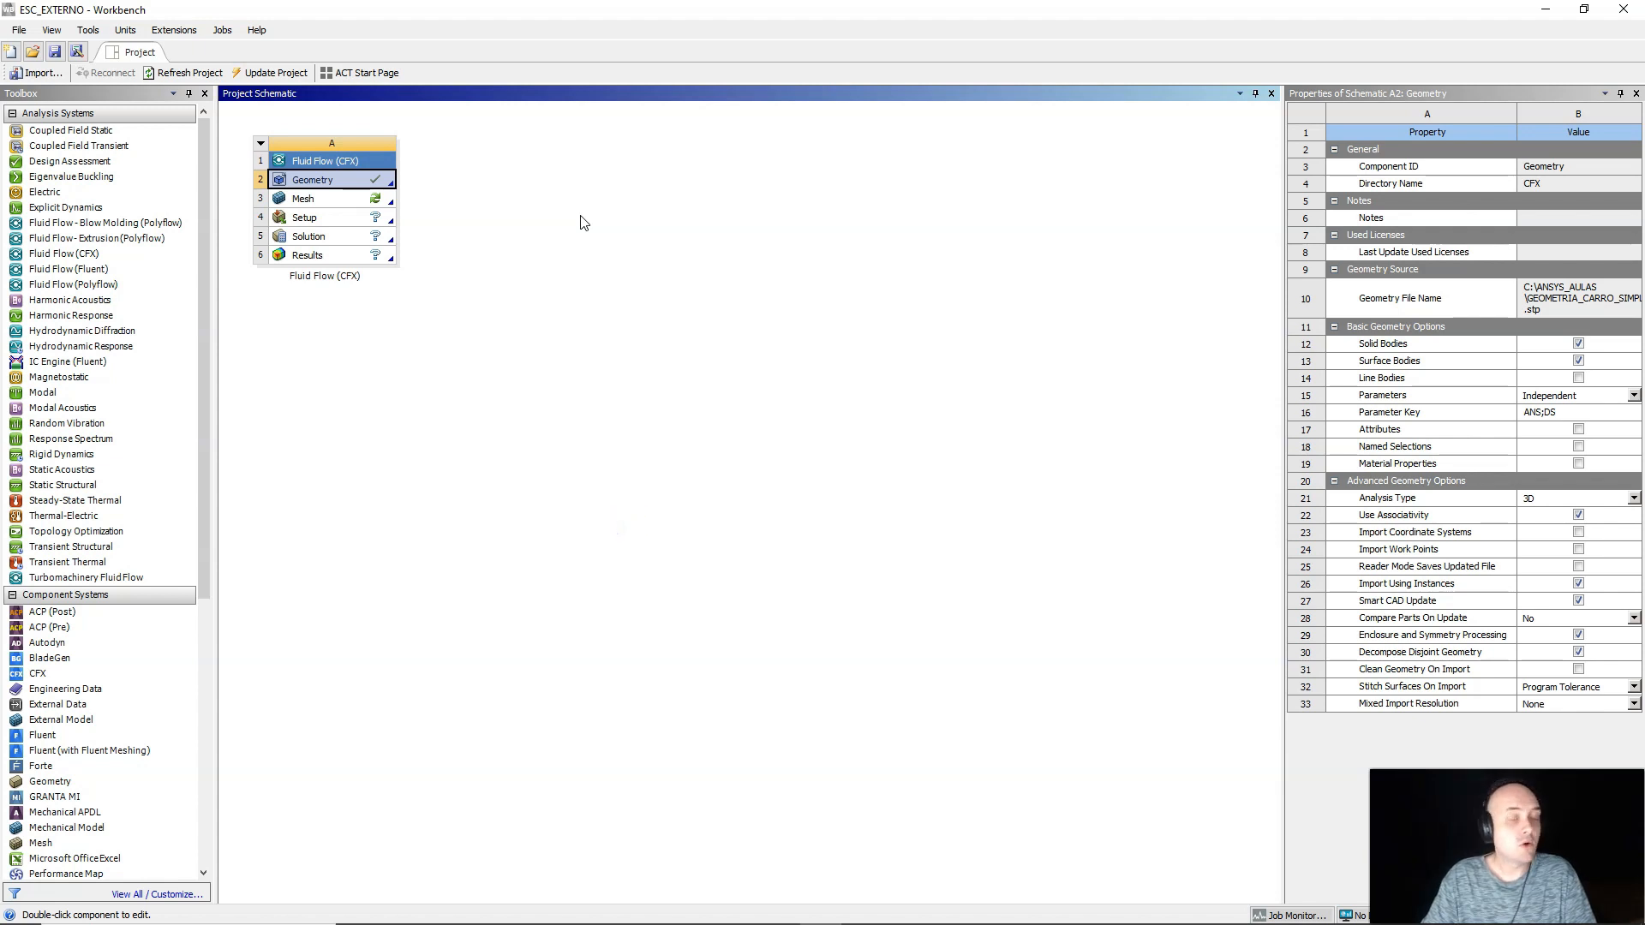
click(581, 223)
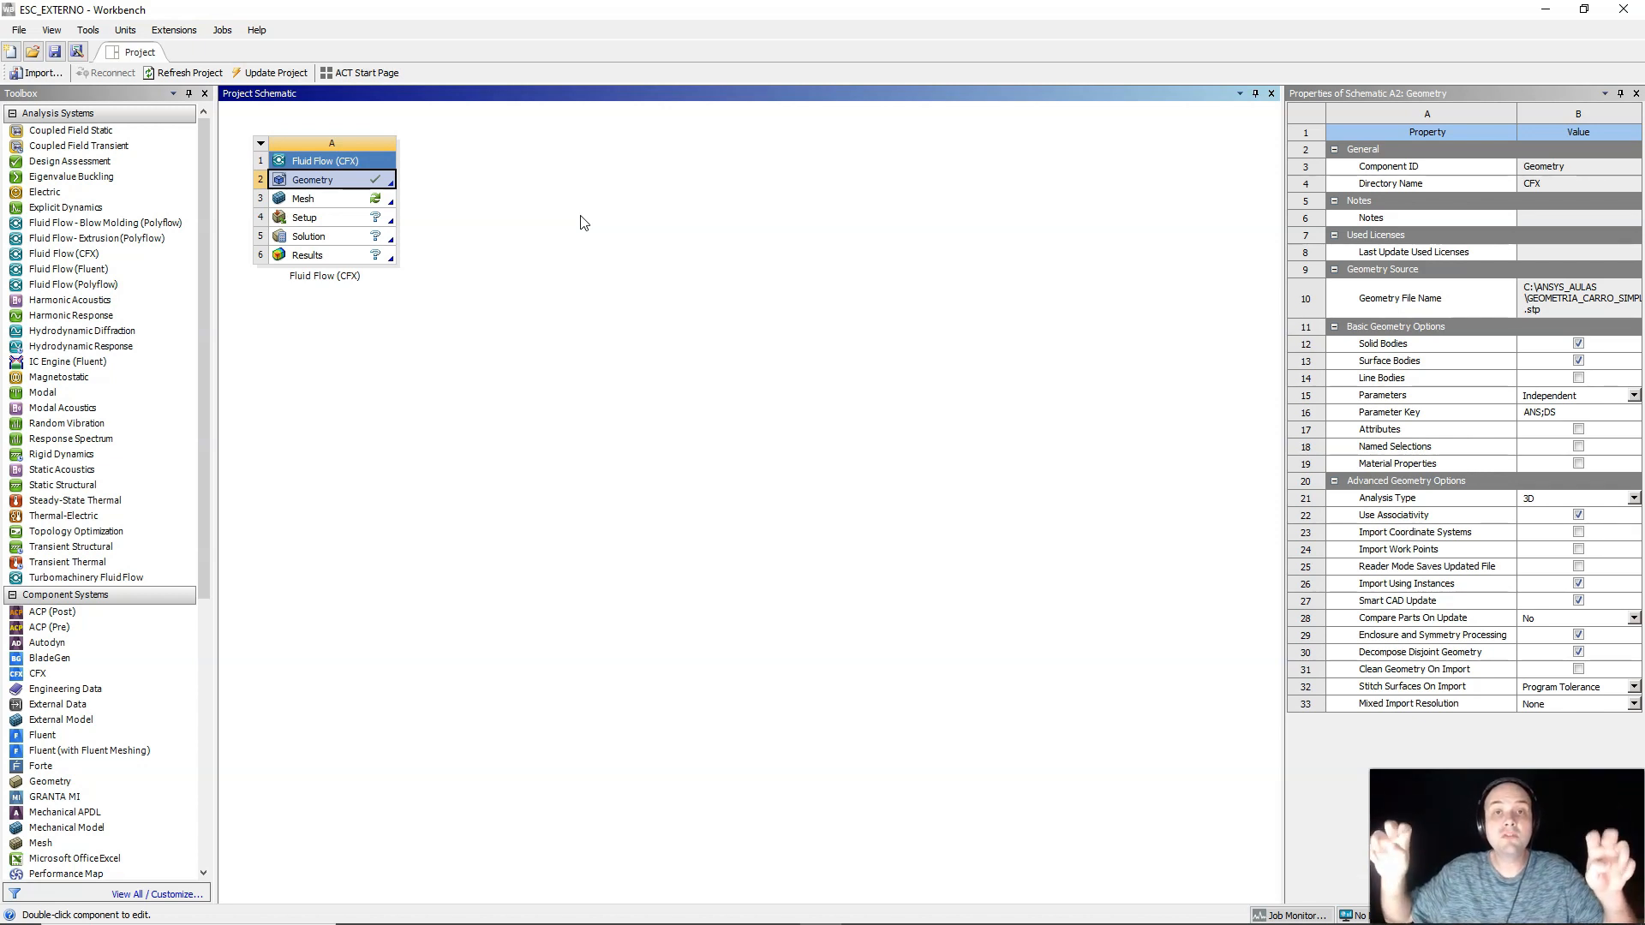
click(558, 222)
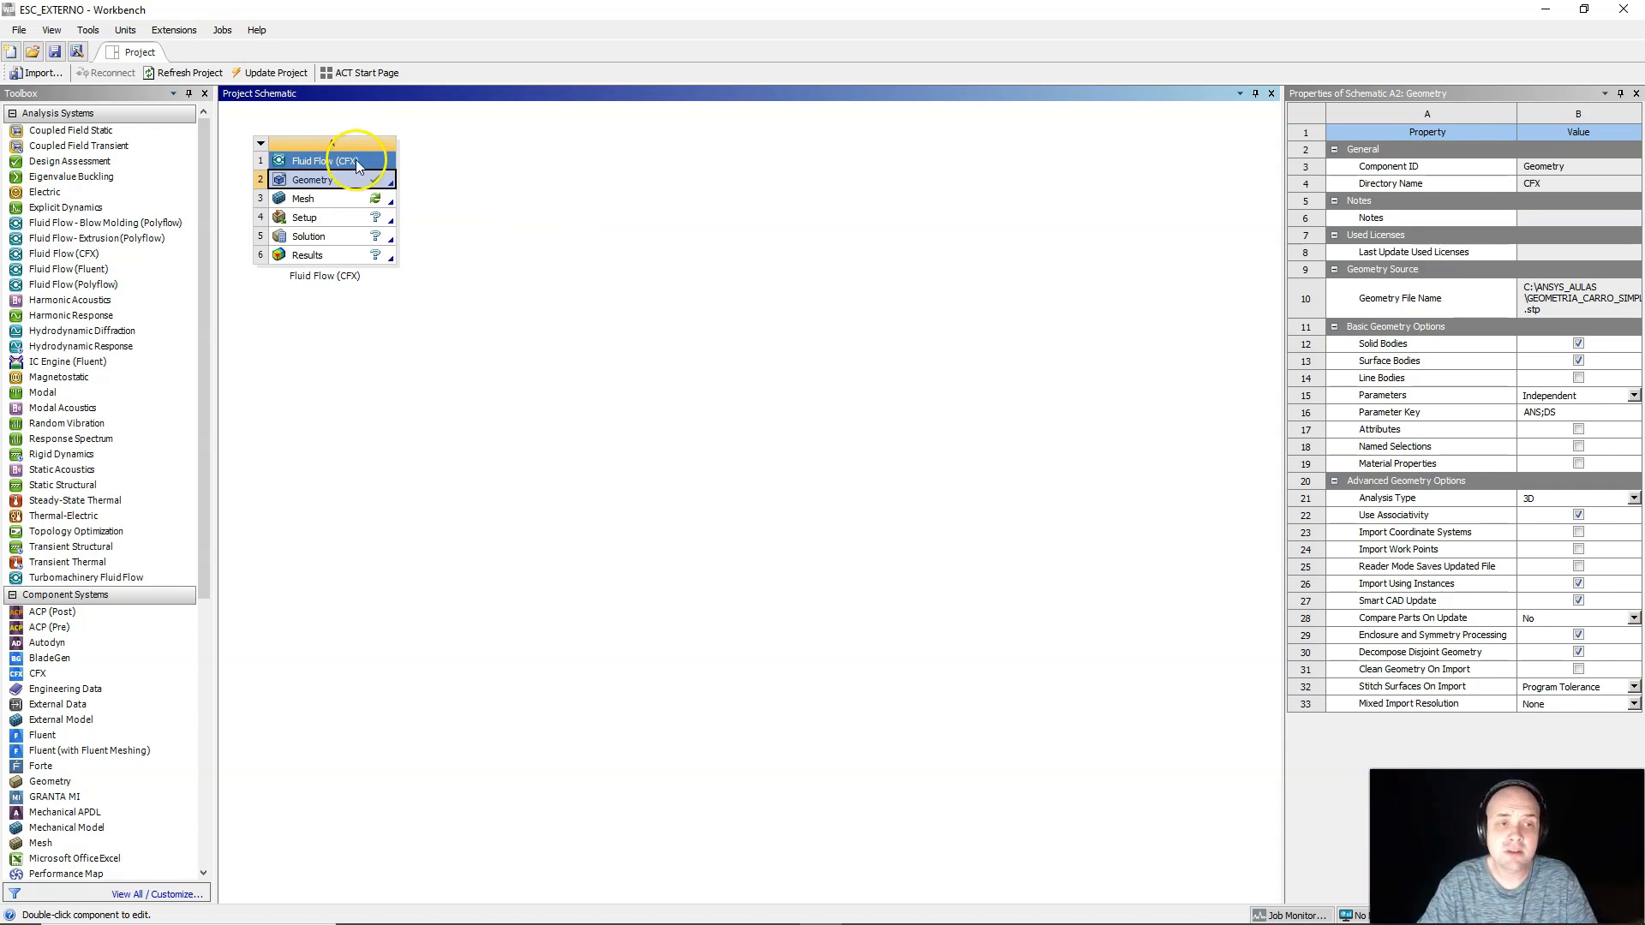
- Open the imported geometry in DesignModeler and generate the Import1 feature
right_click(339, 182)
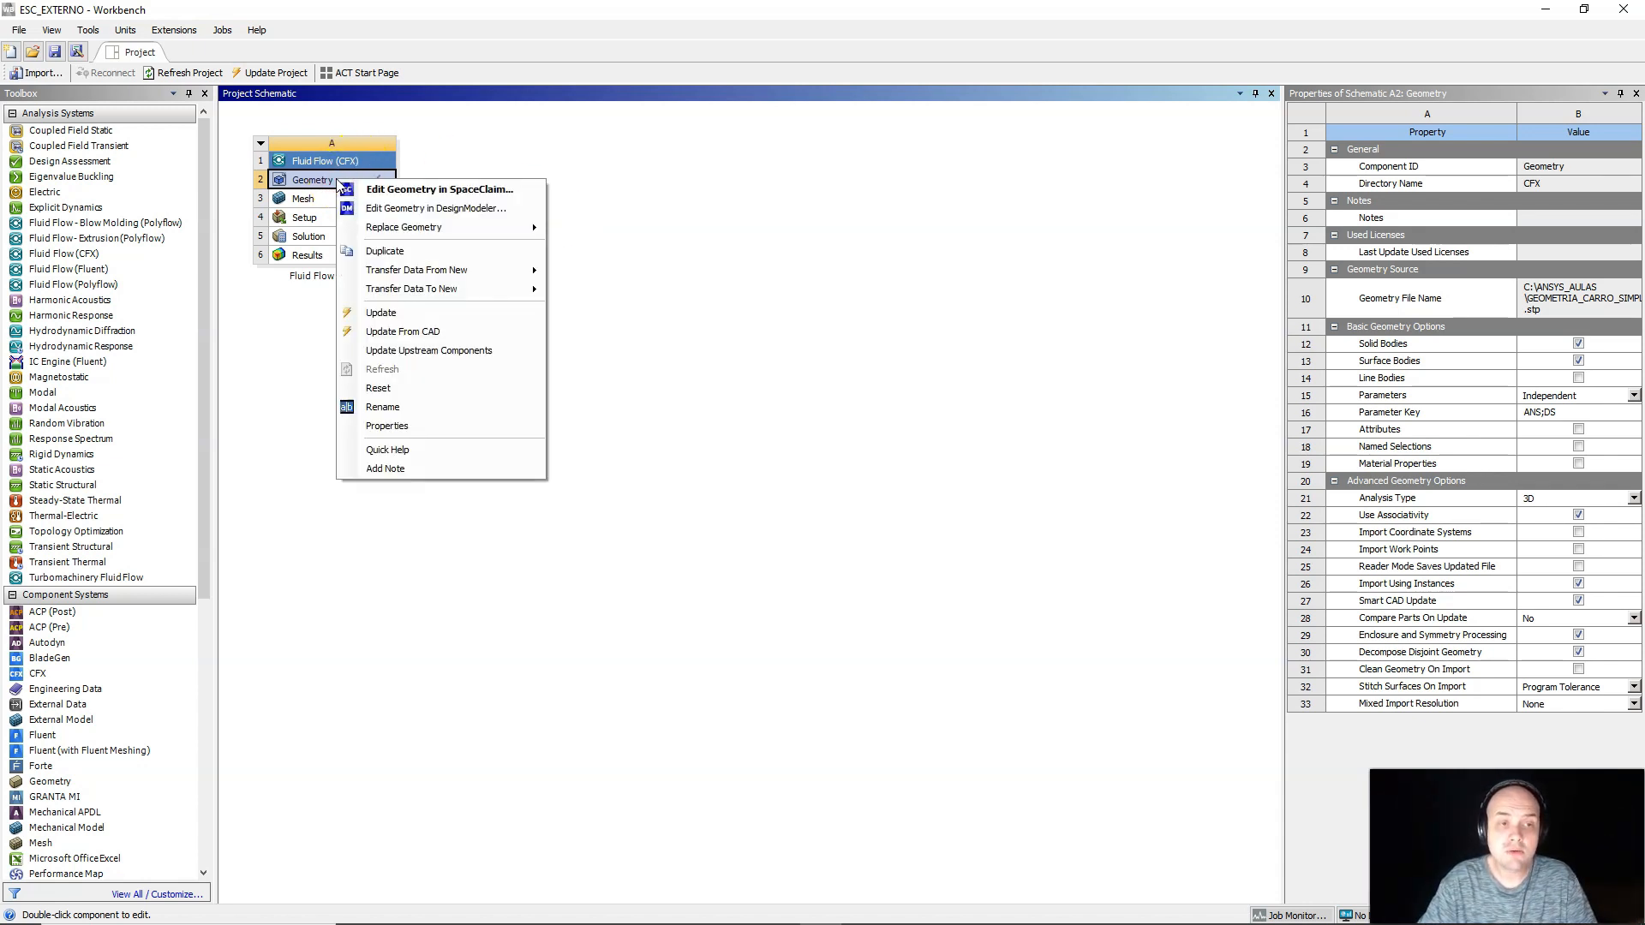
click(399, 209)
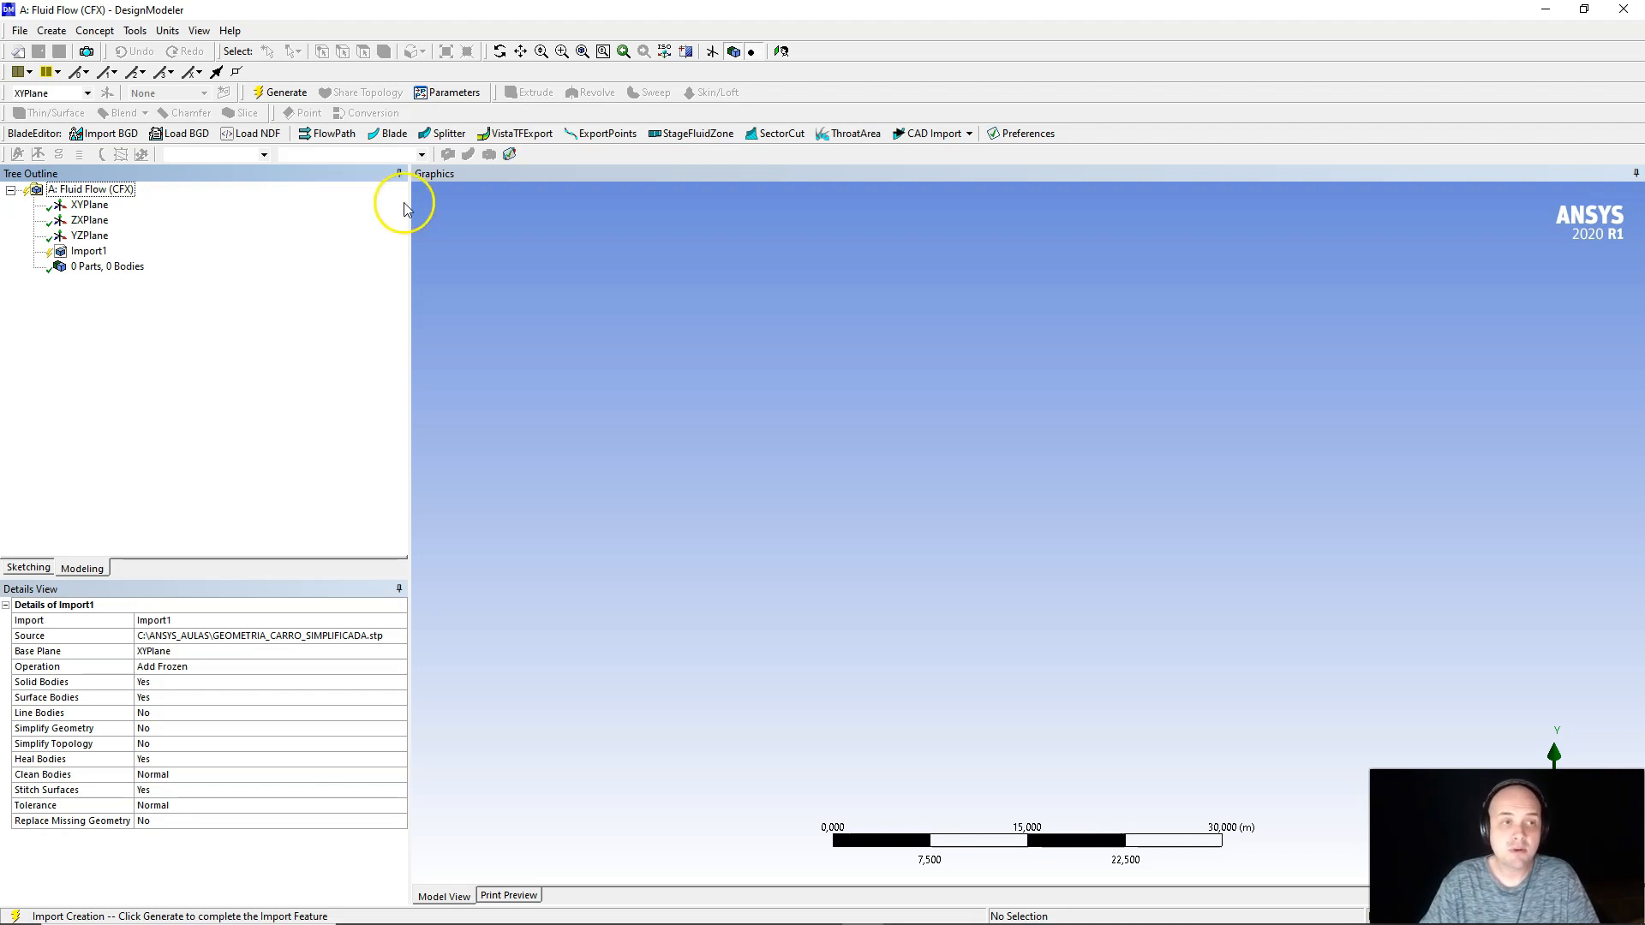
click(287, 94)
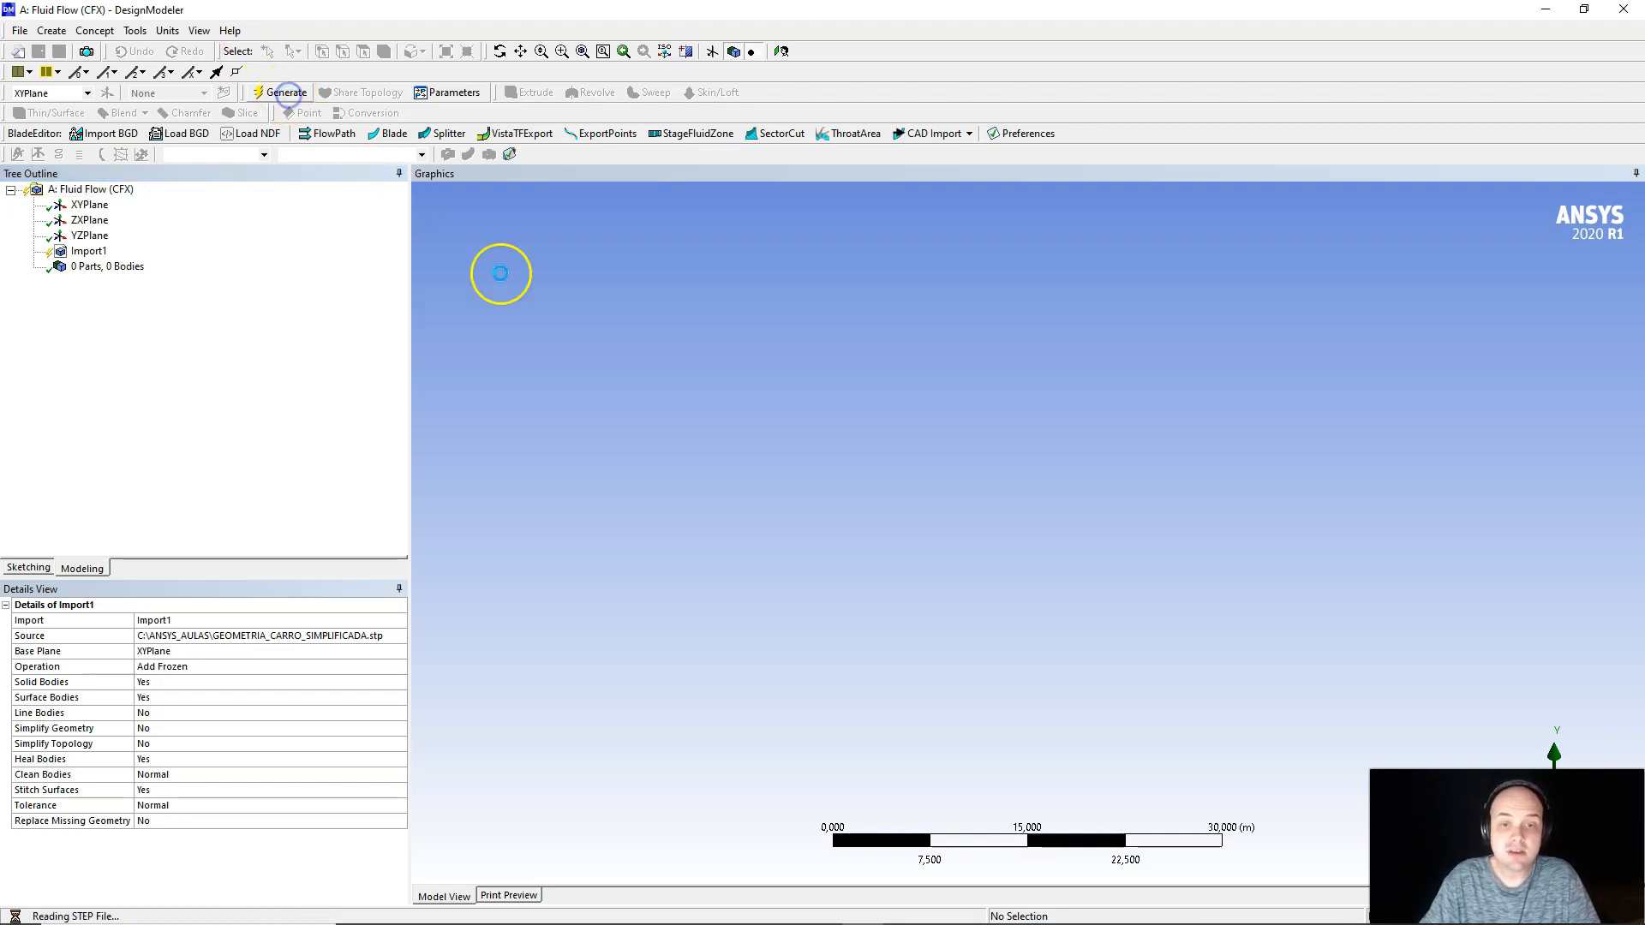
- Capture the car model in an oblique view with Snip & Sketch and draw red airflow lines around and over the body
middle_drag(672, 691, 948, 489)
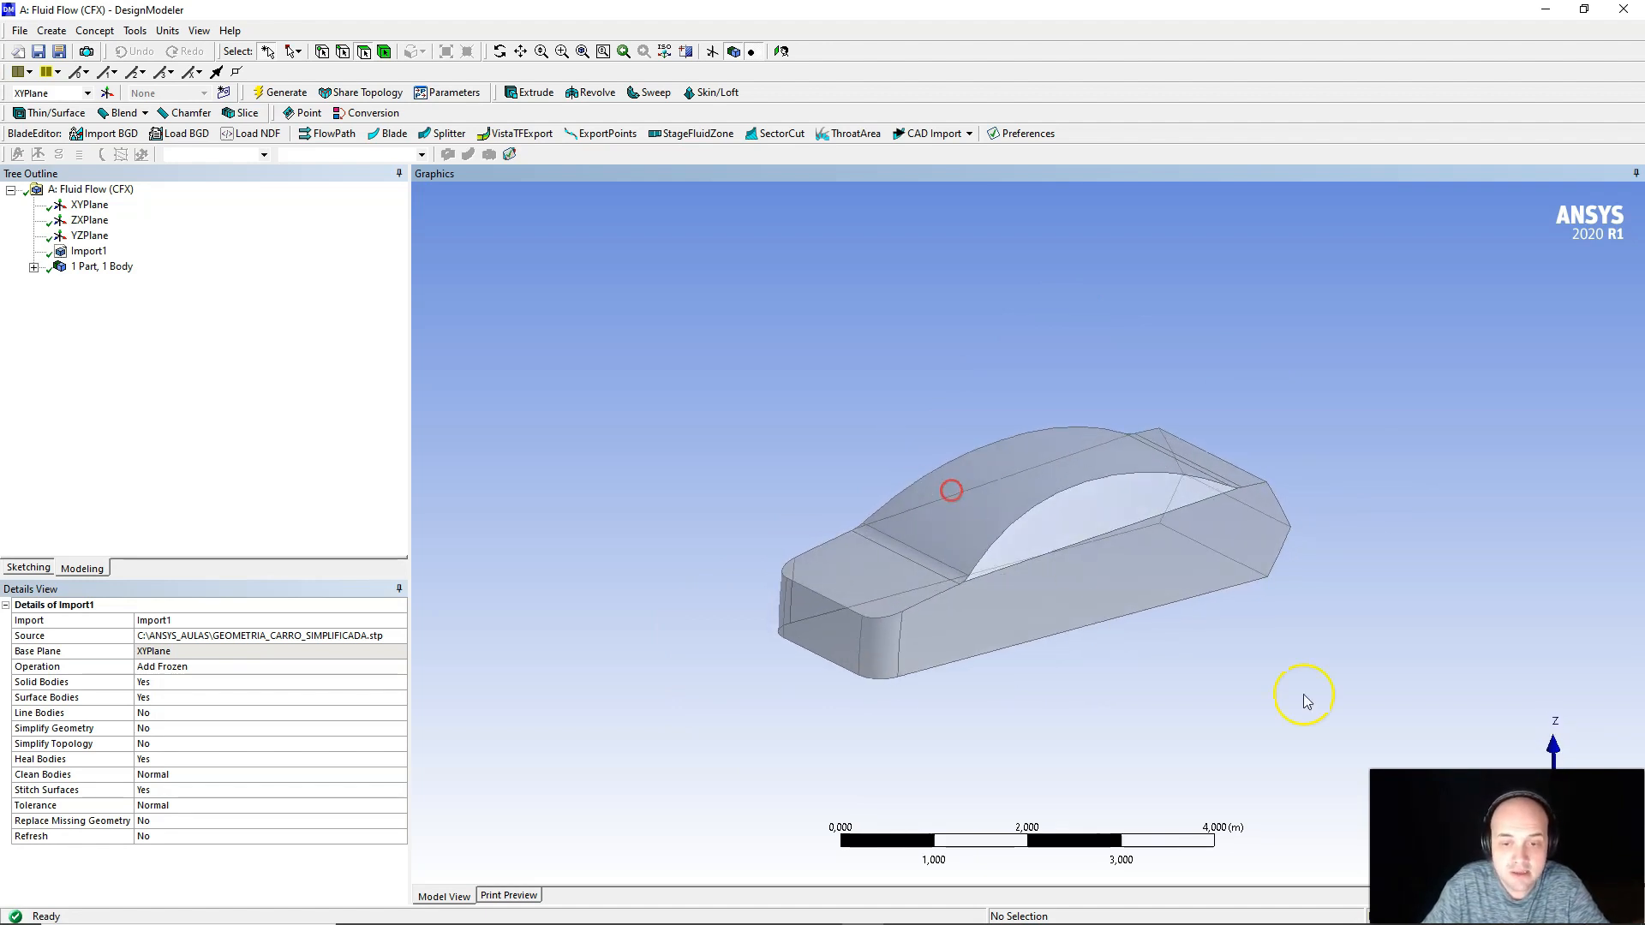
middle_drag(815, 396, 829, 495)
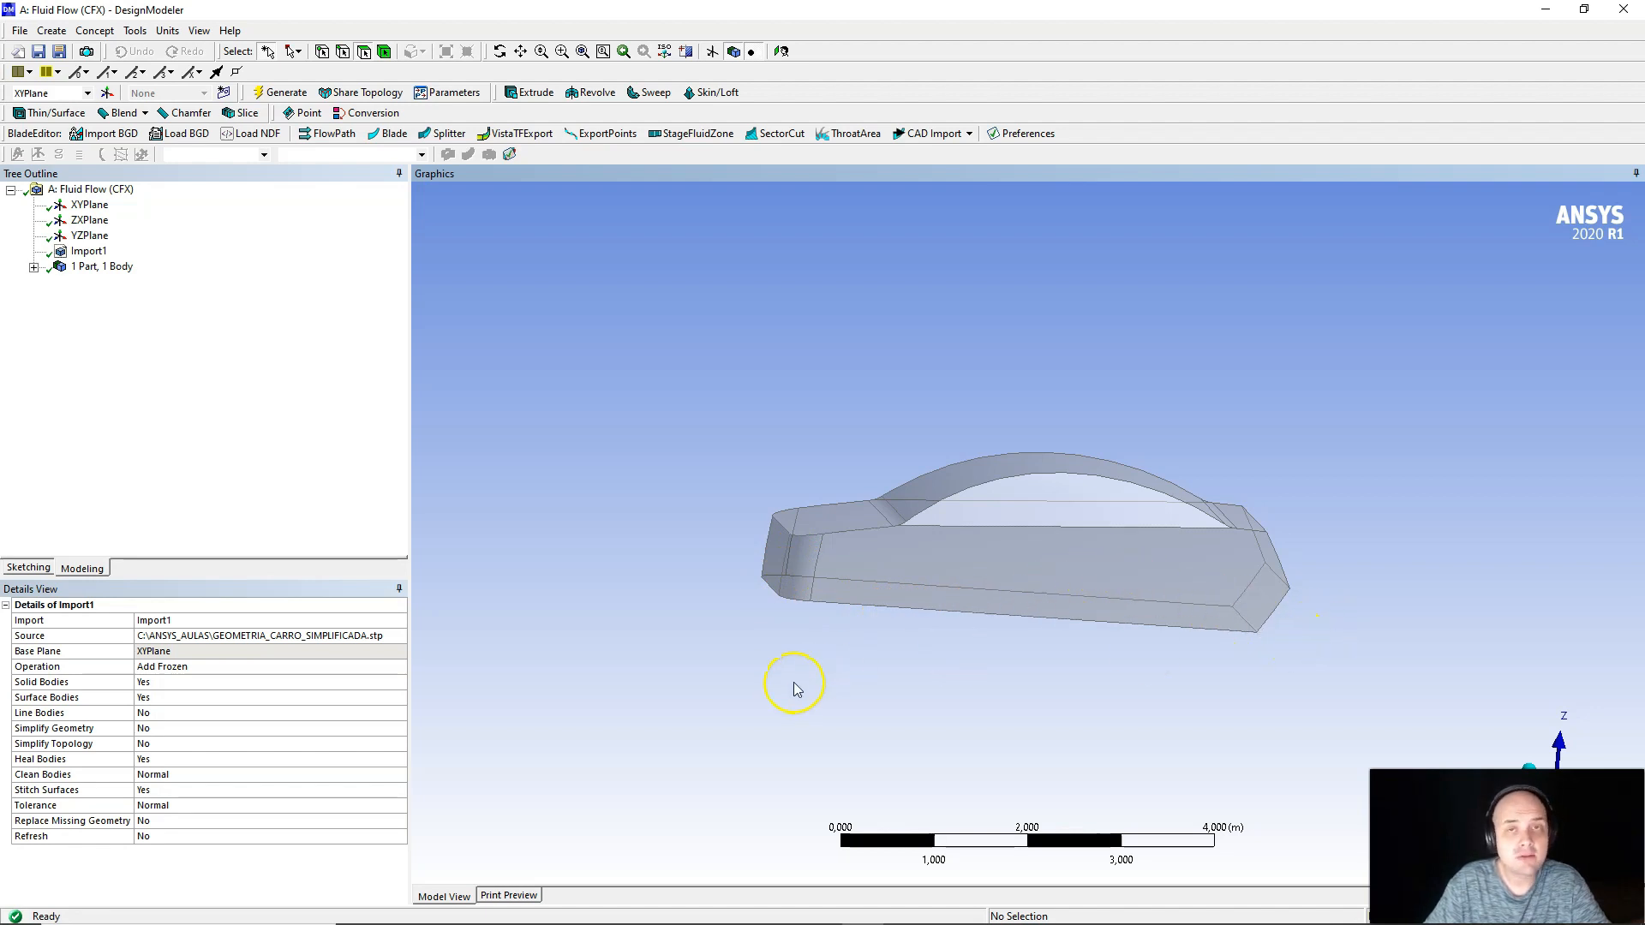
middle_drag(960, 490, 1031, 563)
scroll(1031, 562, down, 4)
scroll(1023, 562, up, 2)
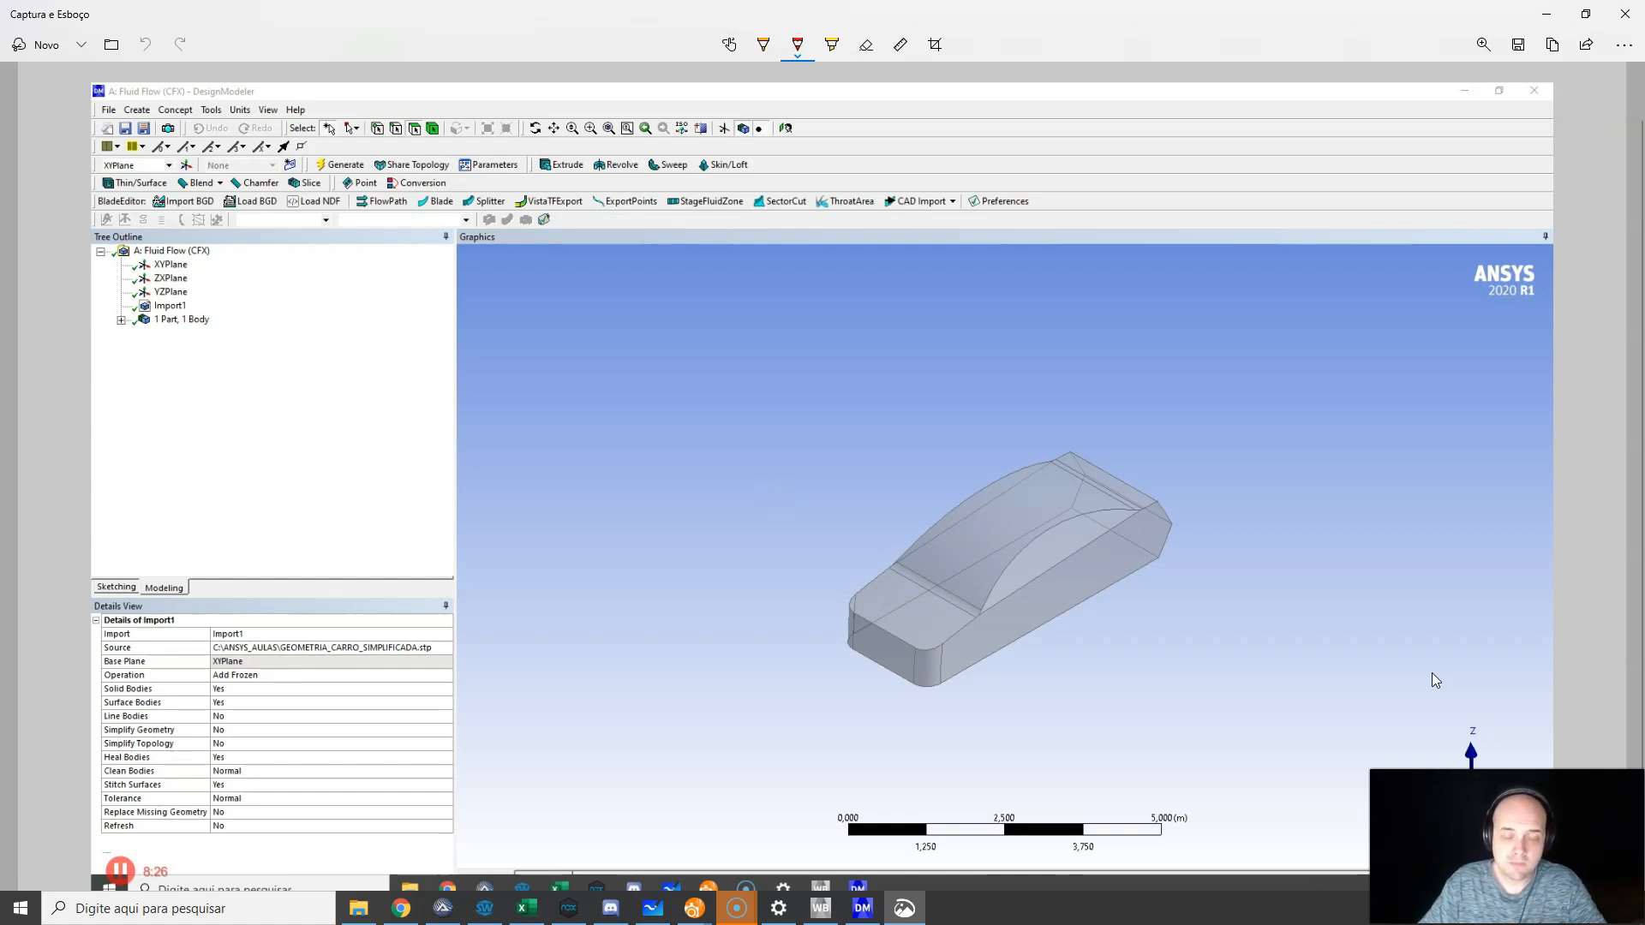
mouse_move(792, 713)
mouse_down()
mouse_move(892, 683)
mouse_move(1119, 555)
mouse_move(1110, 583)
mouse_up()
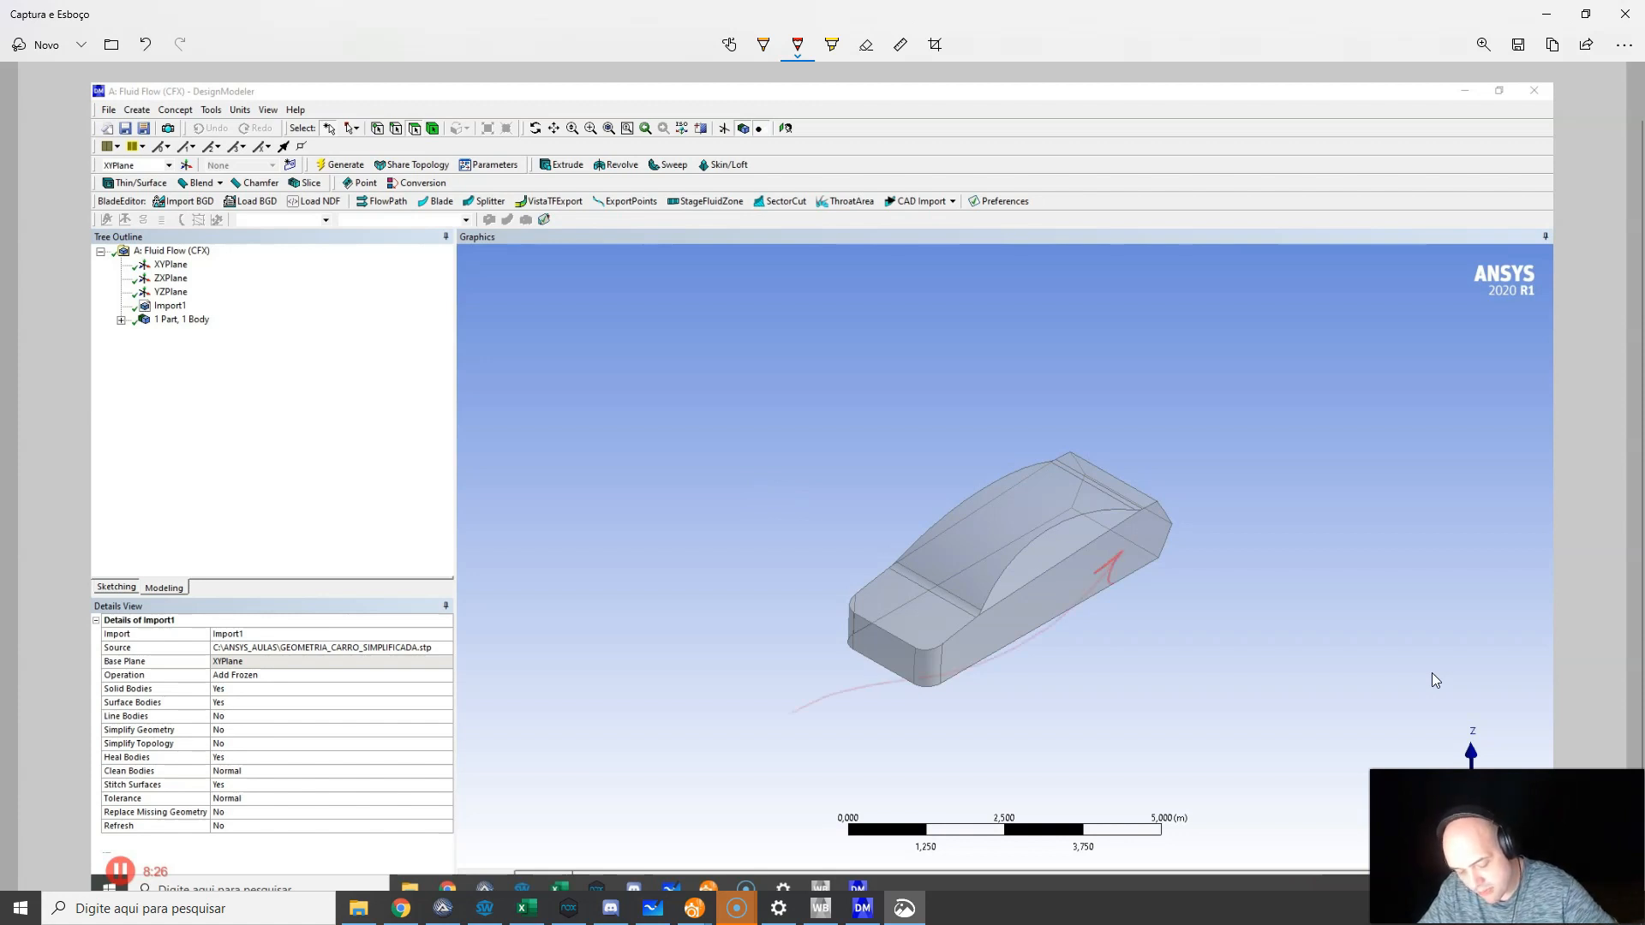
mouse_move(768, 692)
mouse_down()
mouse_move(880, 470)
mouse_move(932, 463)
mouse_up()
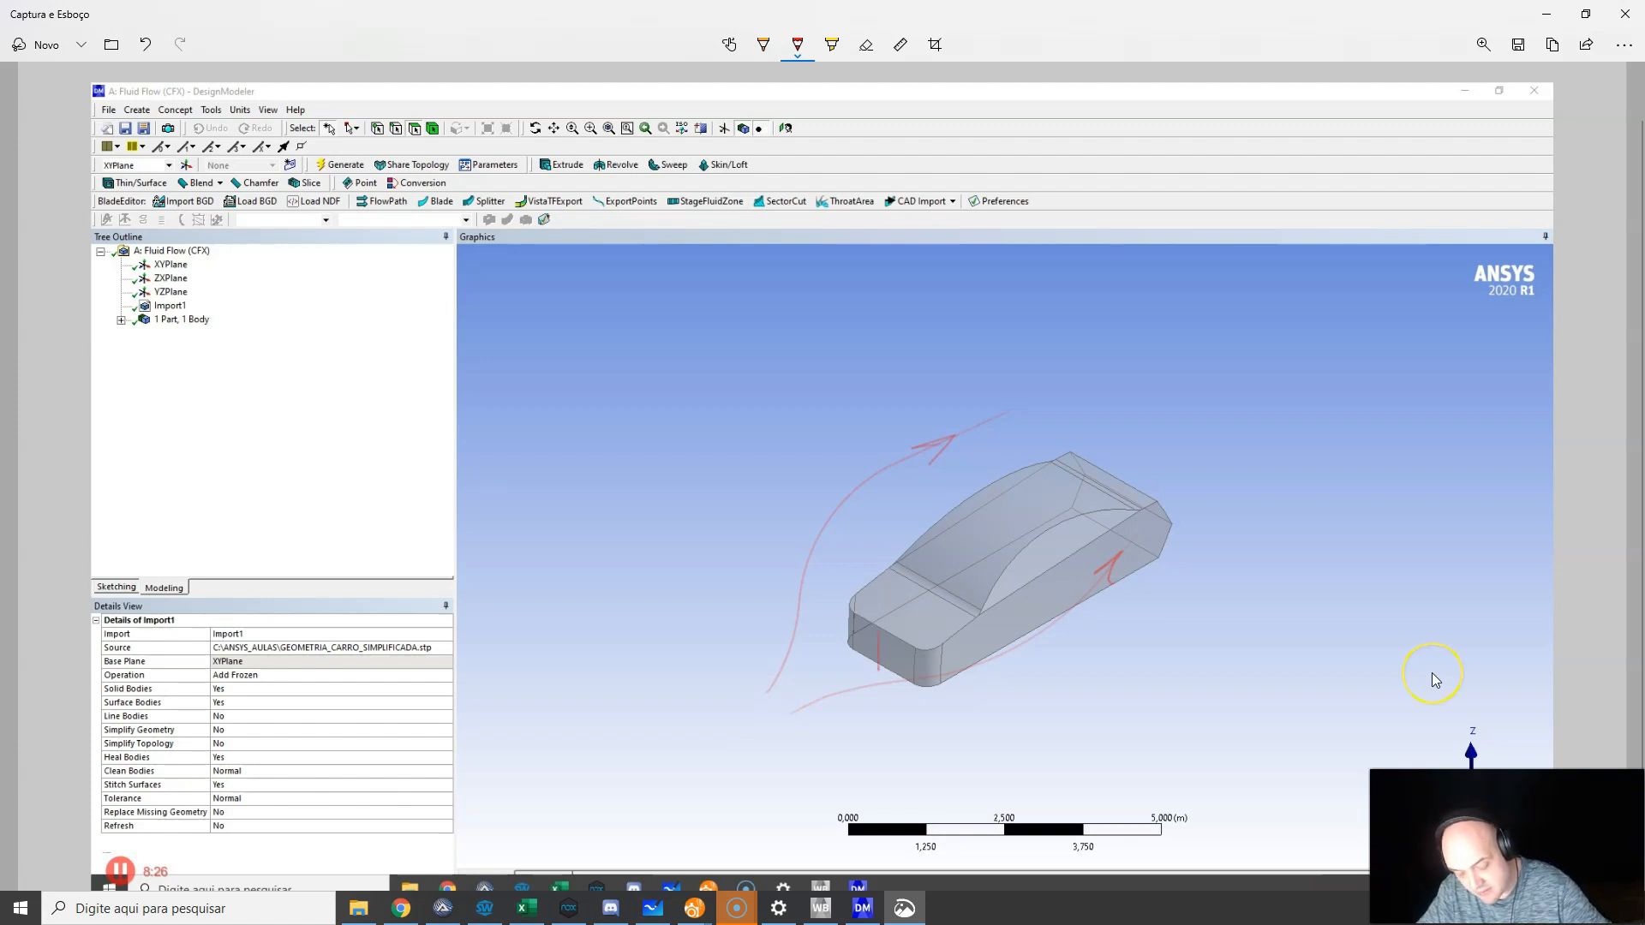
drag(879, 629, 925, 589)
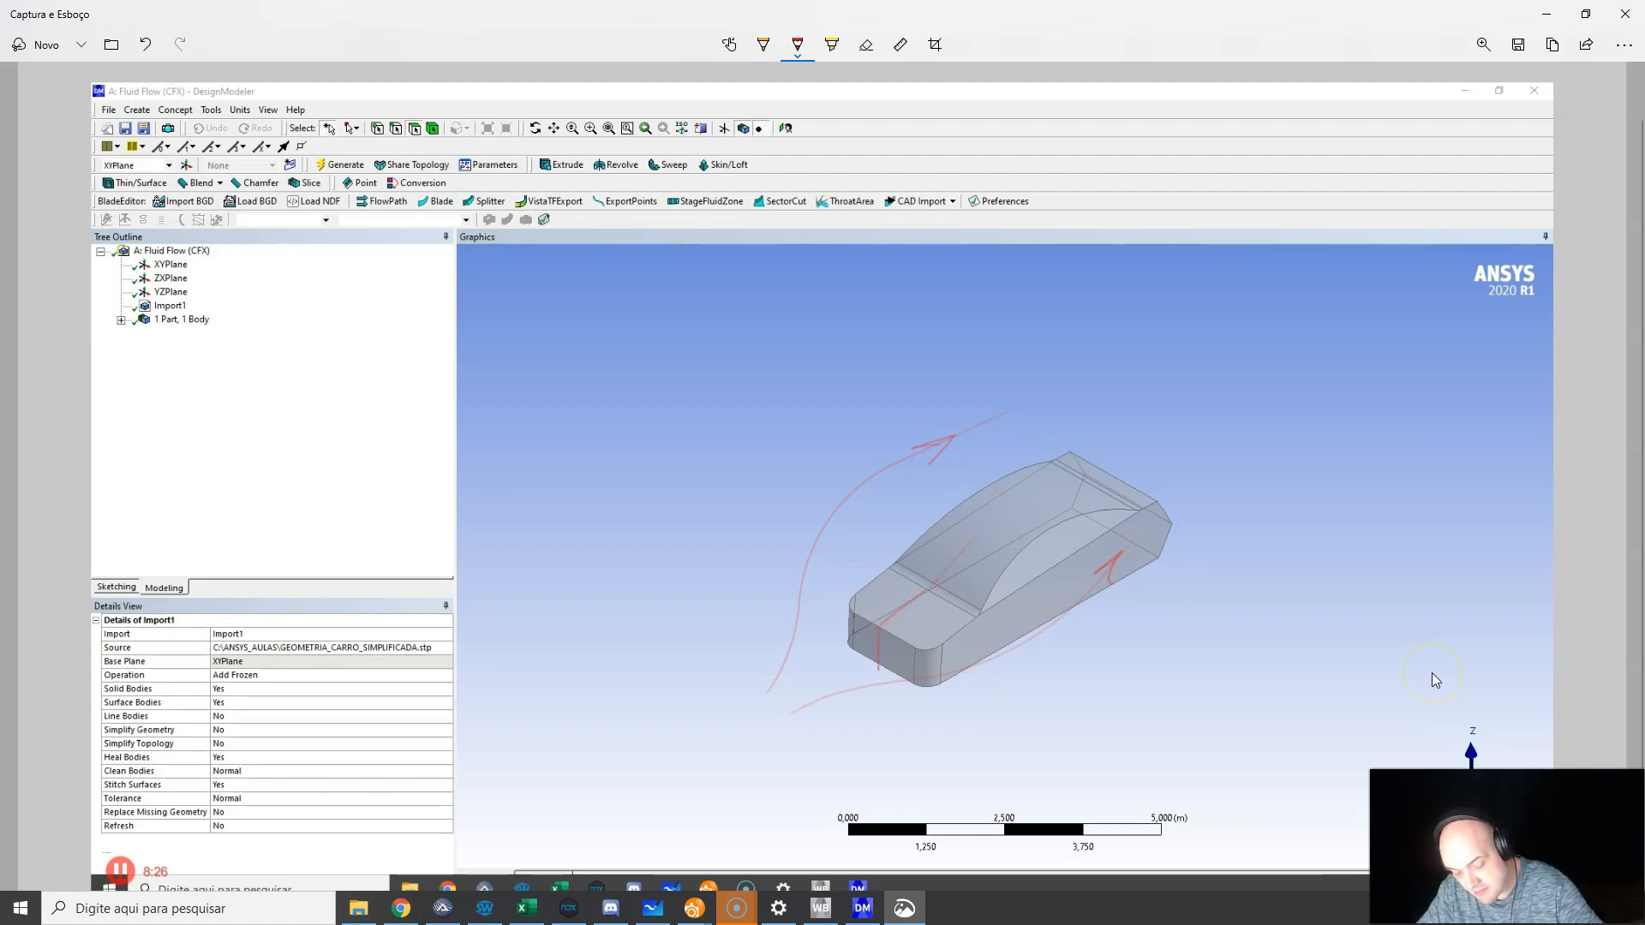
drag(972, 540, 1075, 479)
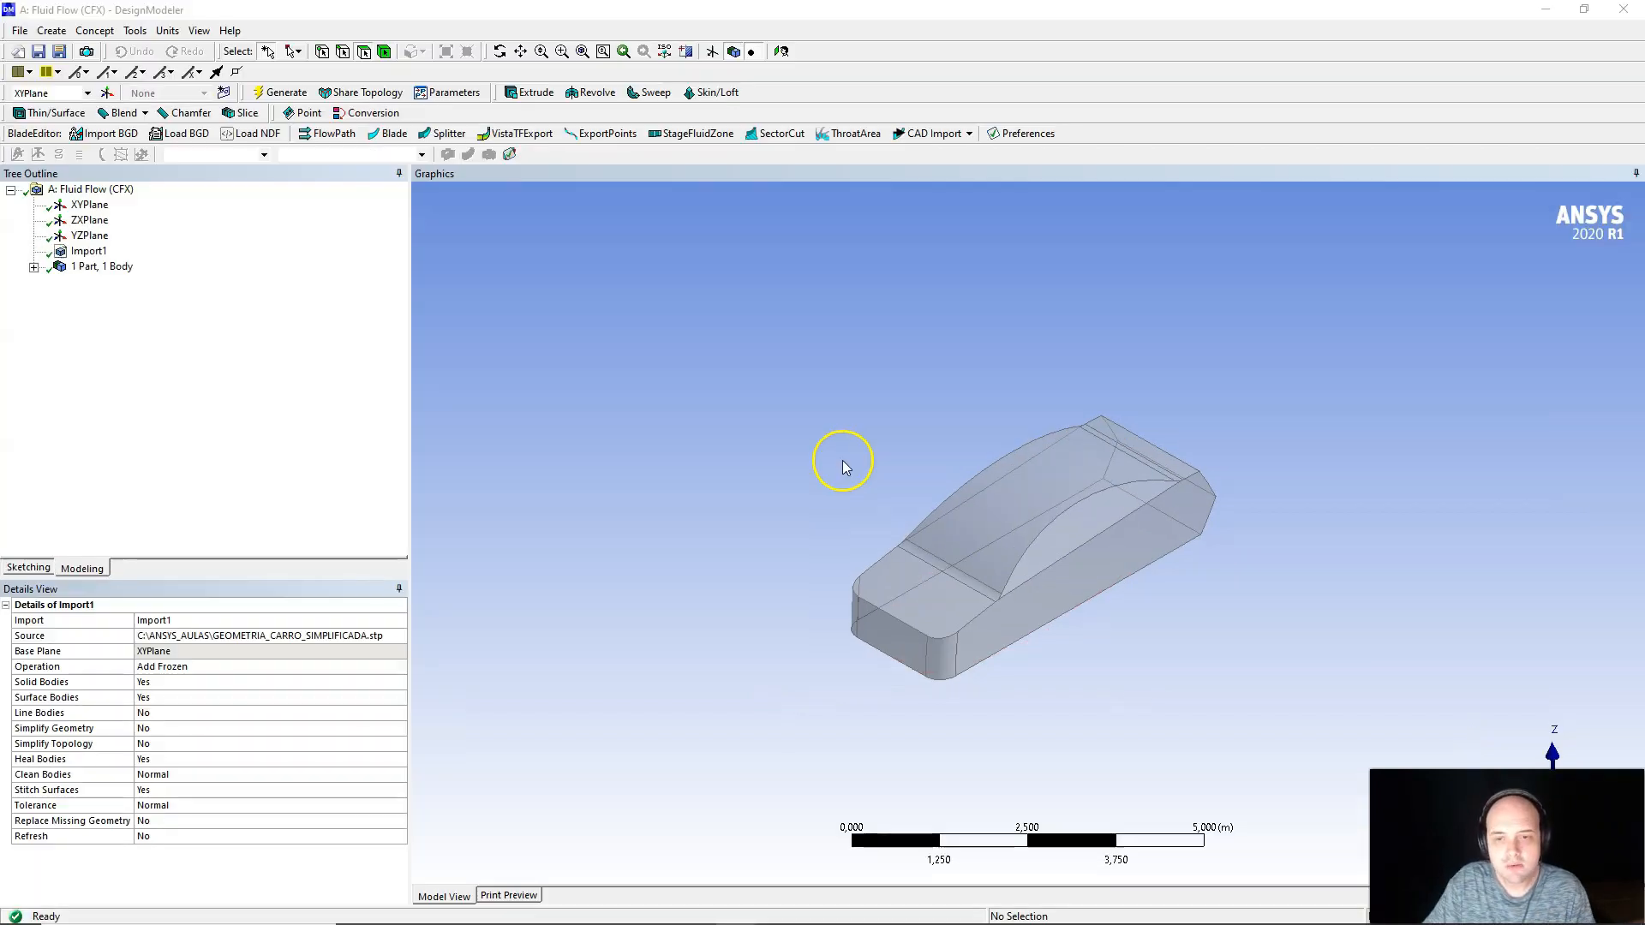
- Make ZXPlane the active plane in DesignModeler and look at it face-on
mouse_move(842, 462)
middle_down()
mouse_move(1089, 426)
mouse_move(1285, 460)
mouse_move(1149, 481)
mouse_move(985, 445)
mouse_move(764, 481)
mouse_move(847, 533)
mouse_move(1221, 461)
mouse_move(1057, 562)
mouse_move(867, 602)
mouse_move(892, 672)
mouse_move(1086, 506)
mouse_move(1171, 617)
mouse_move(1120, 636)
middle_up()
scroll(925, 665, down, 3)
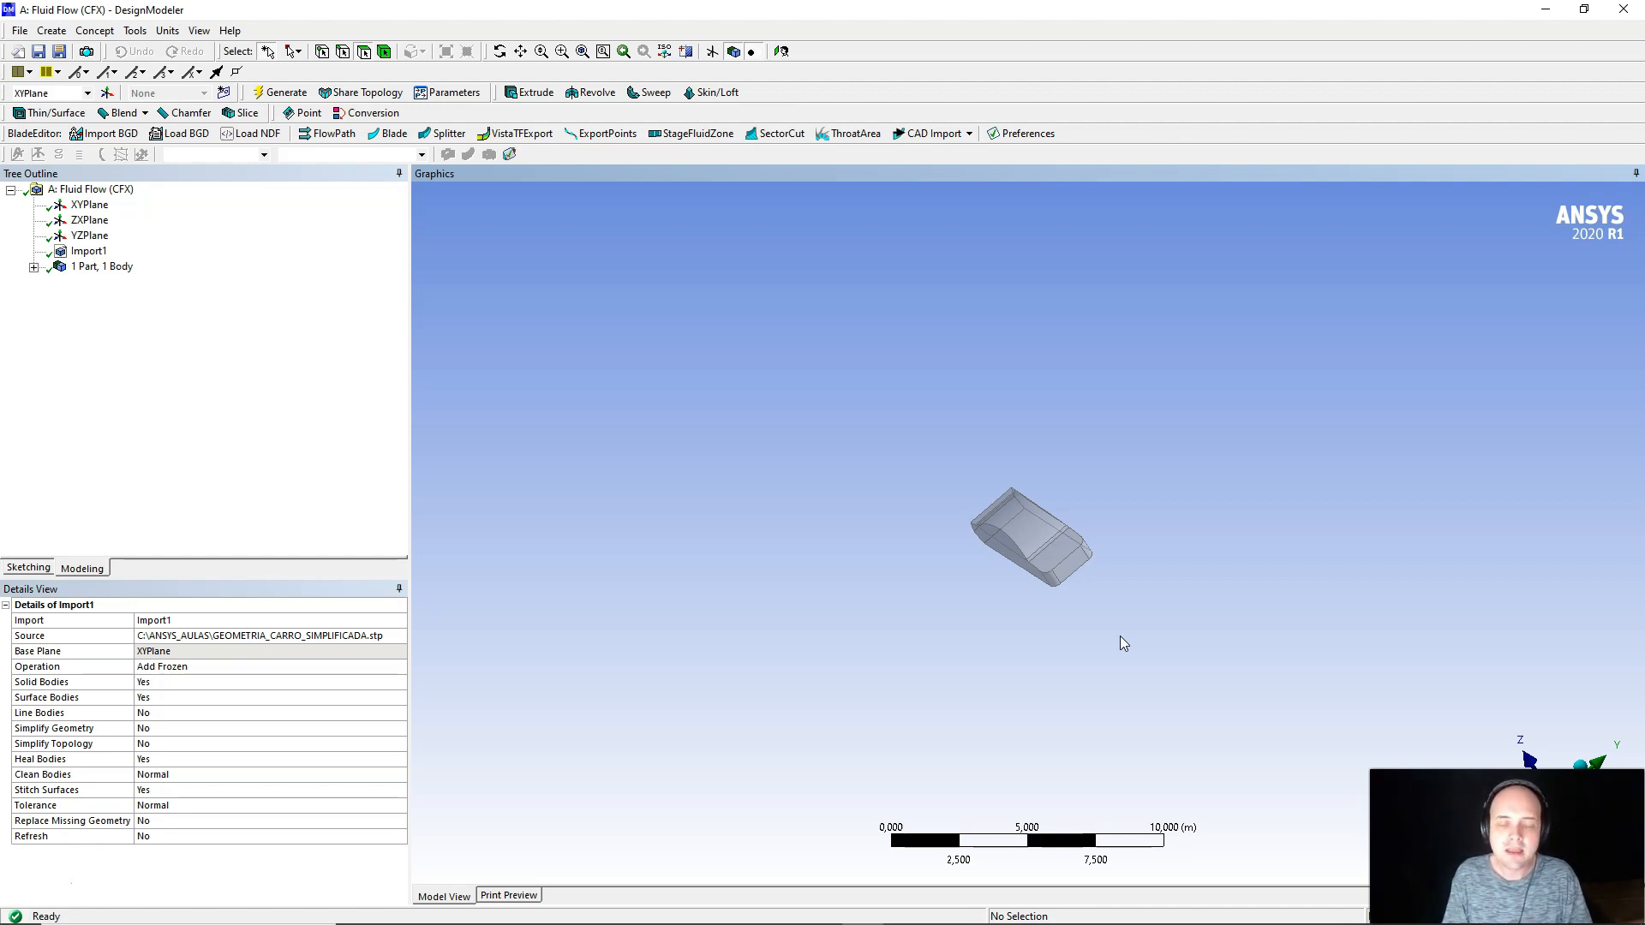
middle_drag(872, 636, 980, 599)
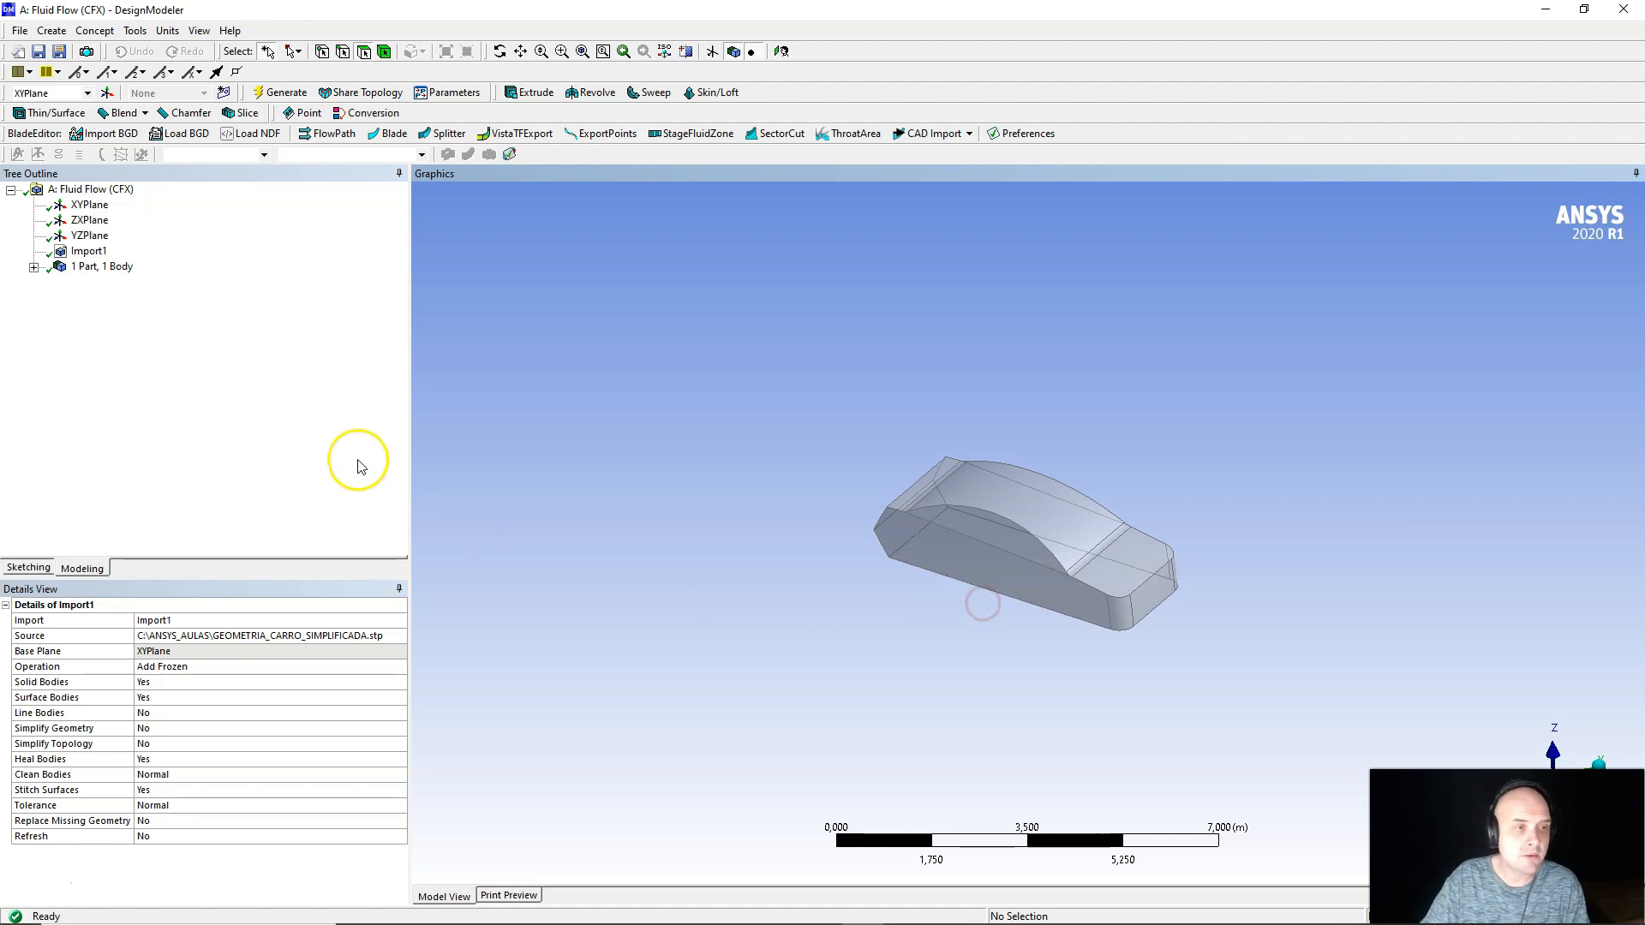
click(90, 220)
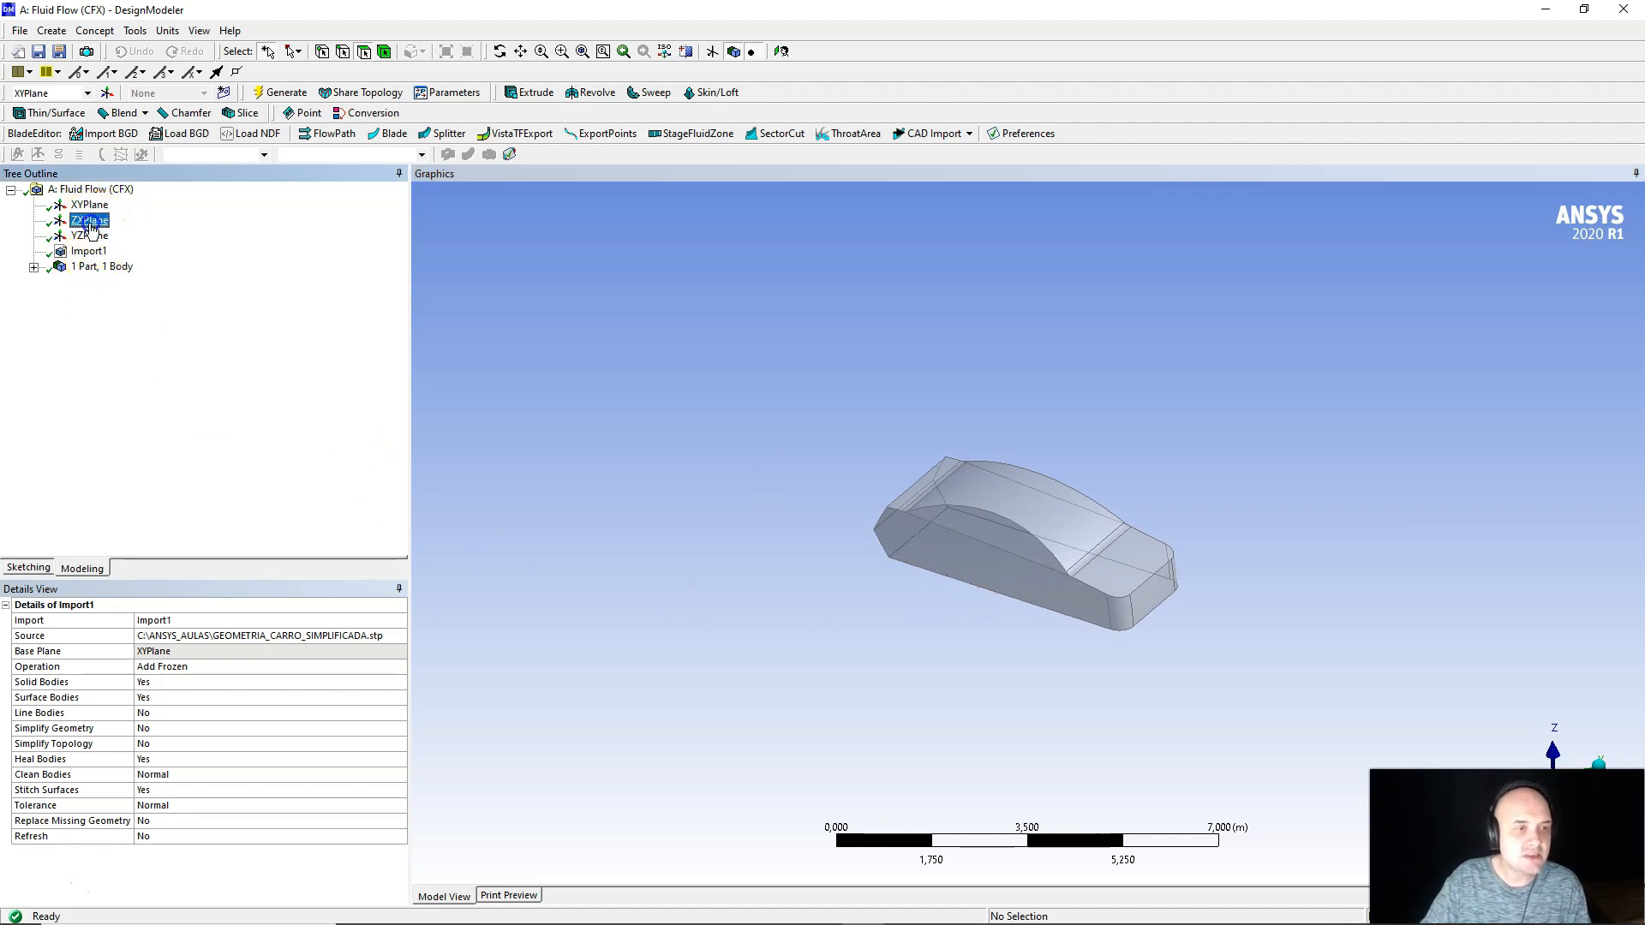
middle_drag(1057, 654, 962, 599)
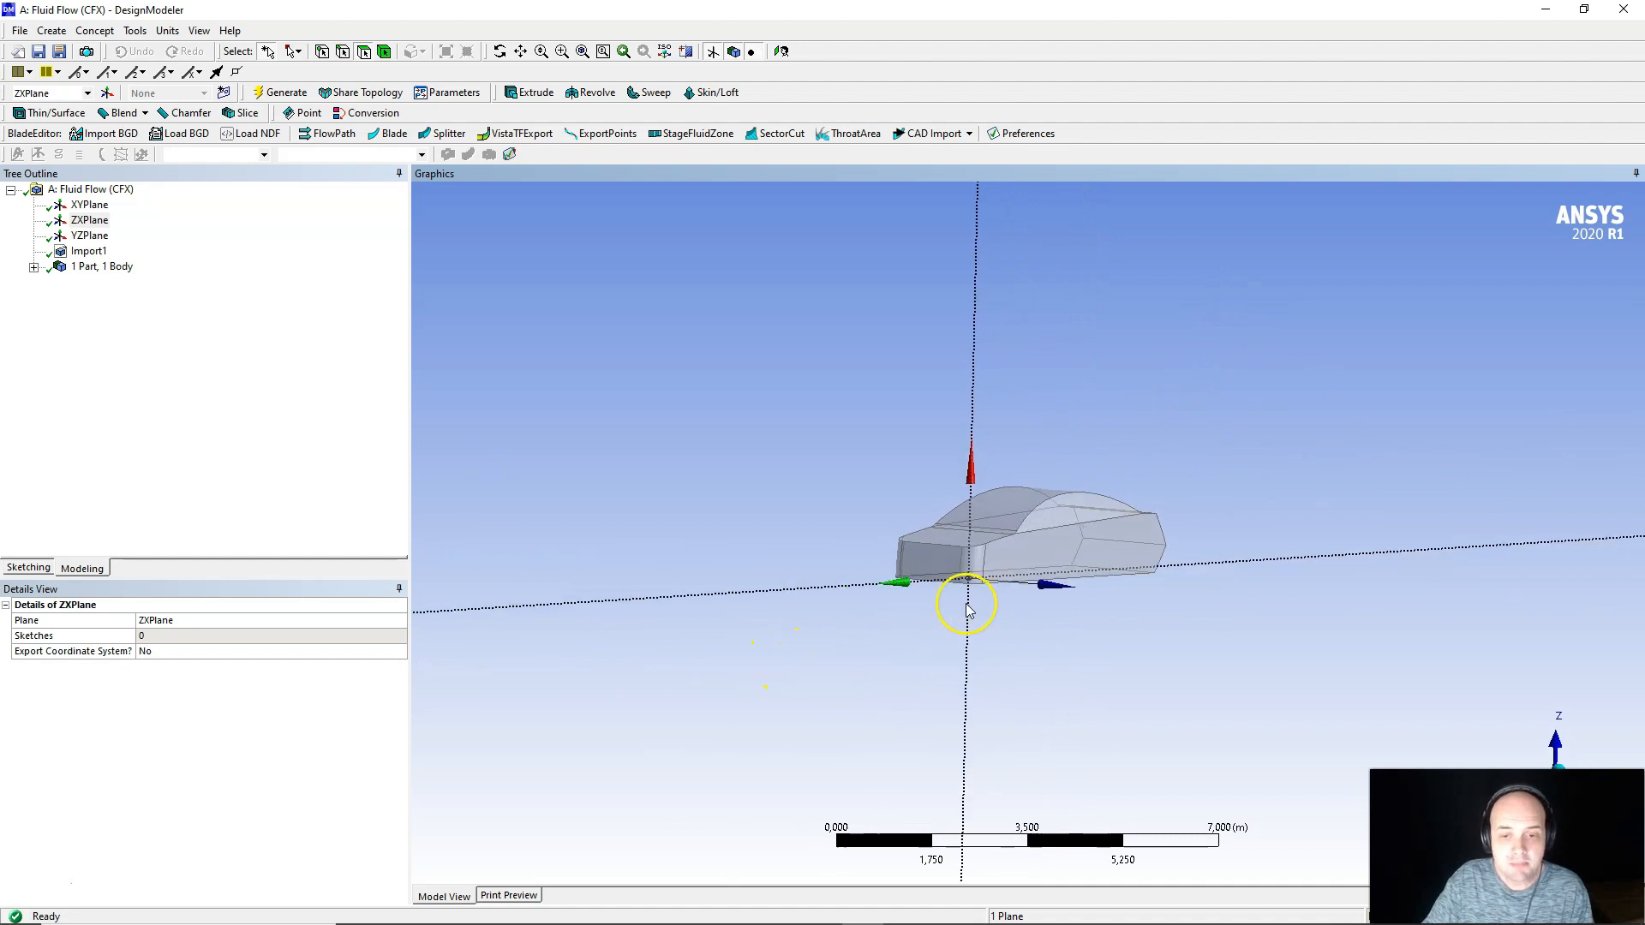
click(780, 51)
scroll(1047, 678, up, 3)
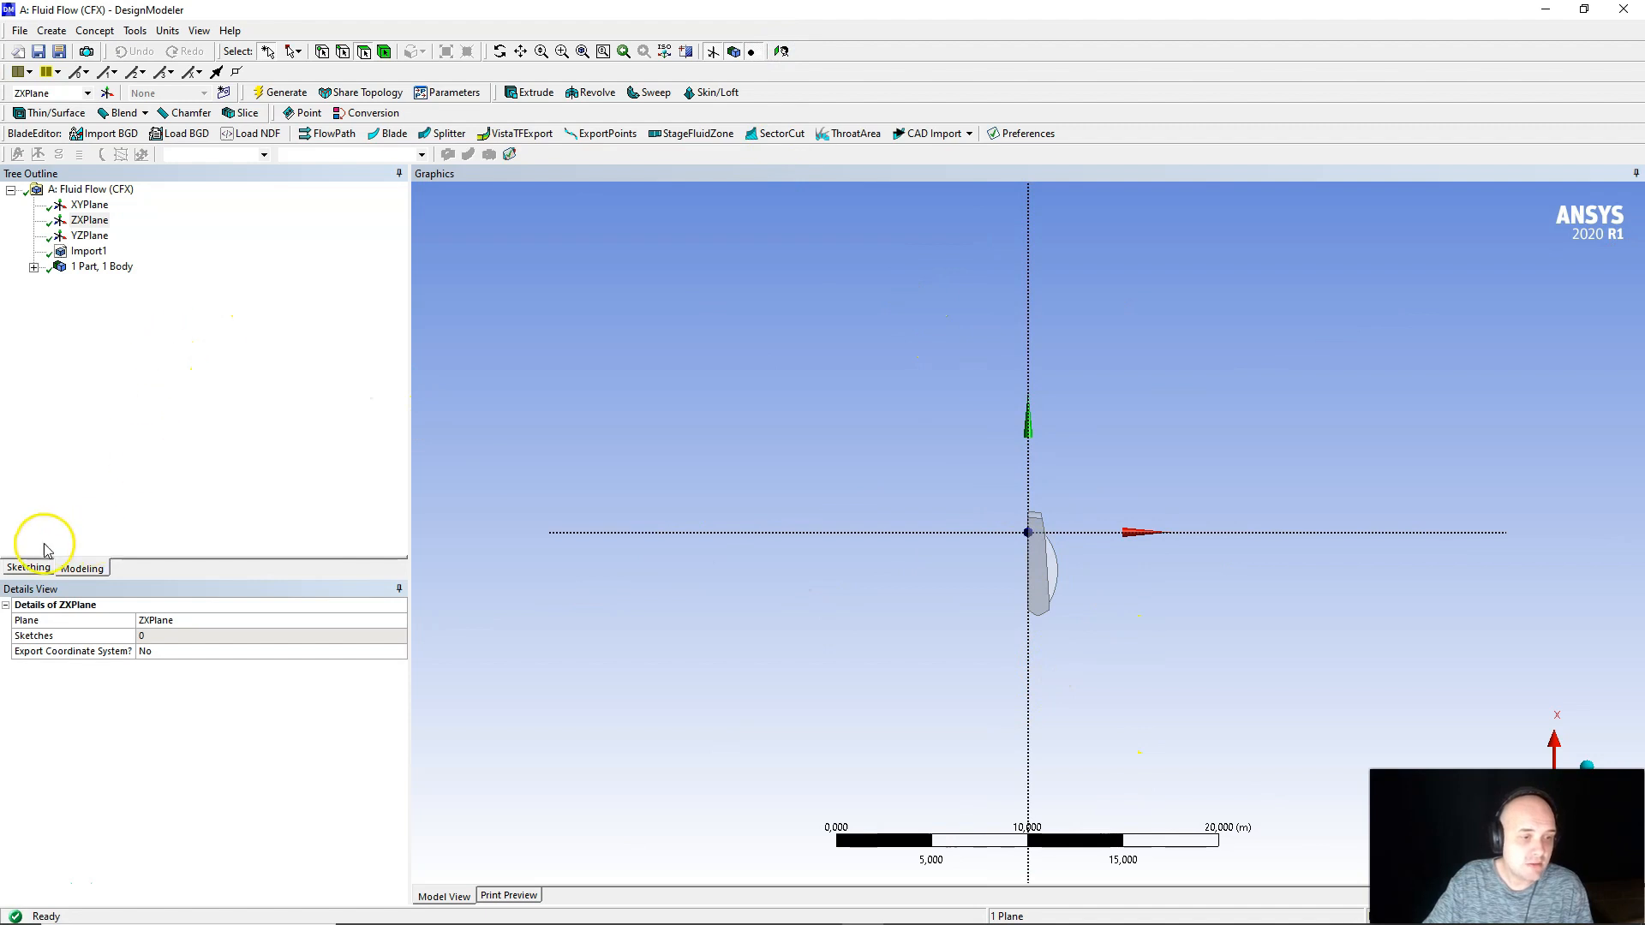
click(29, 568)
click(50, 291)
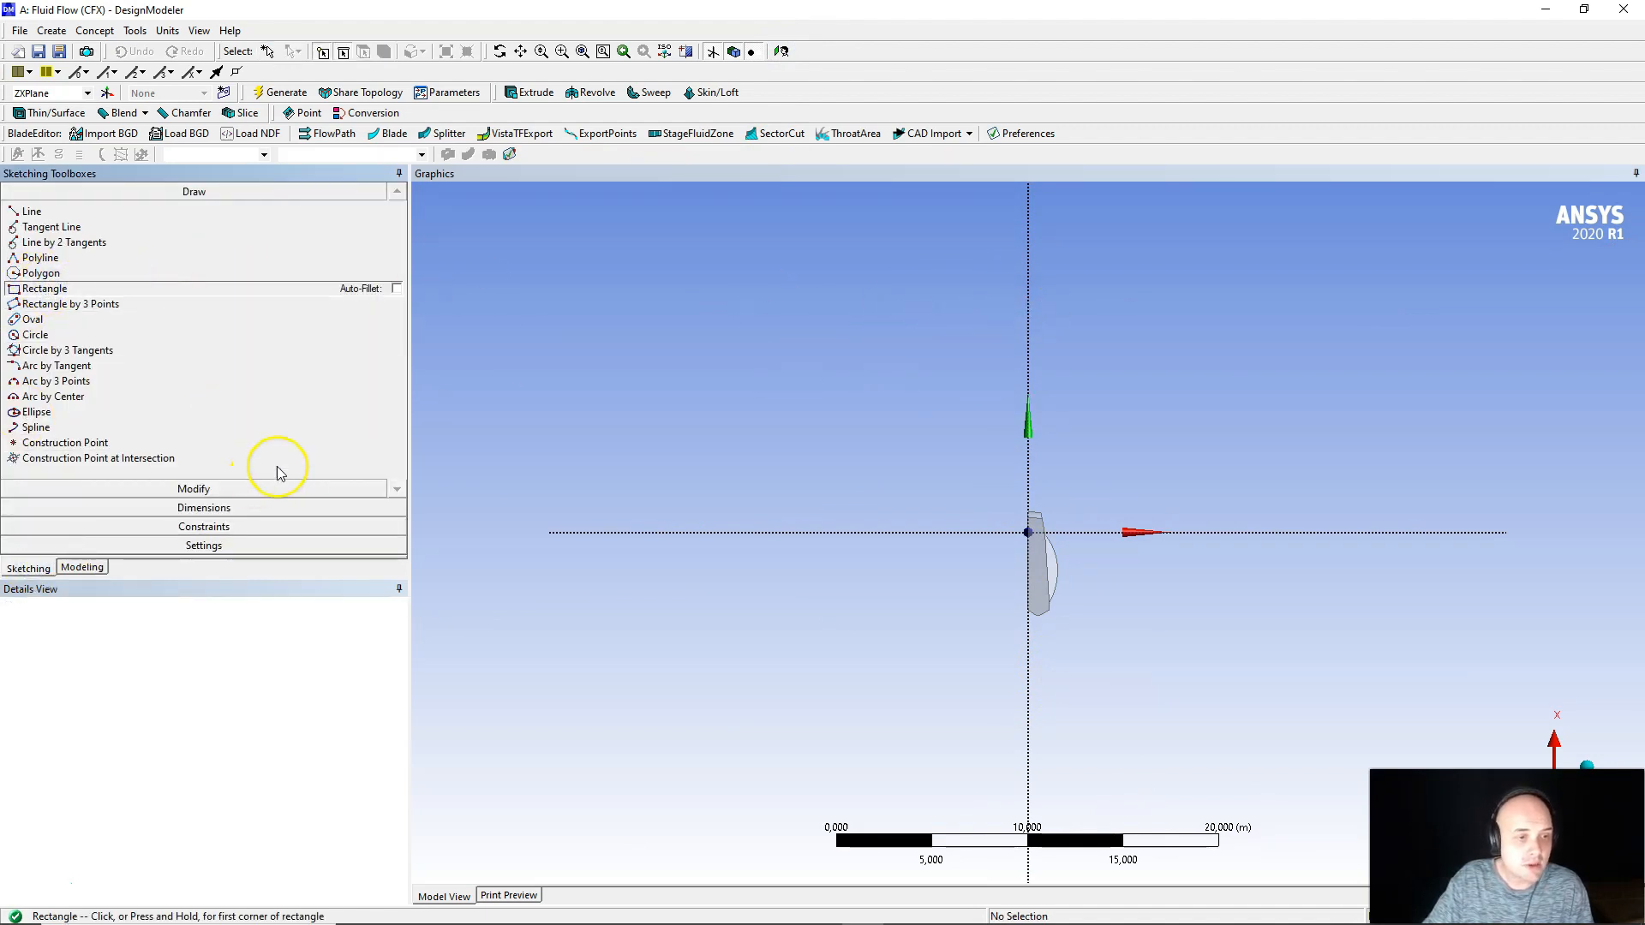
click(81, 568)
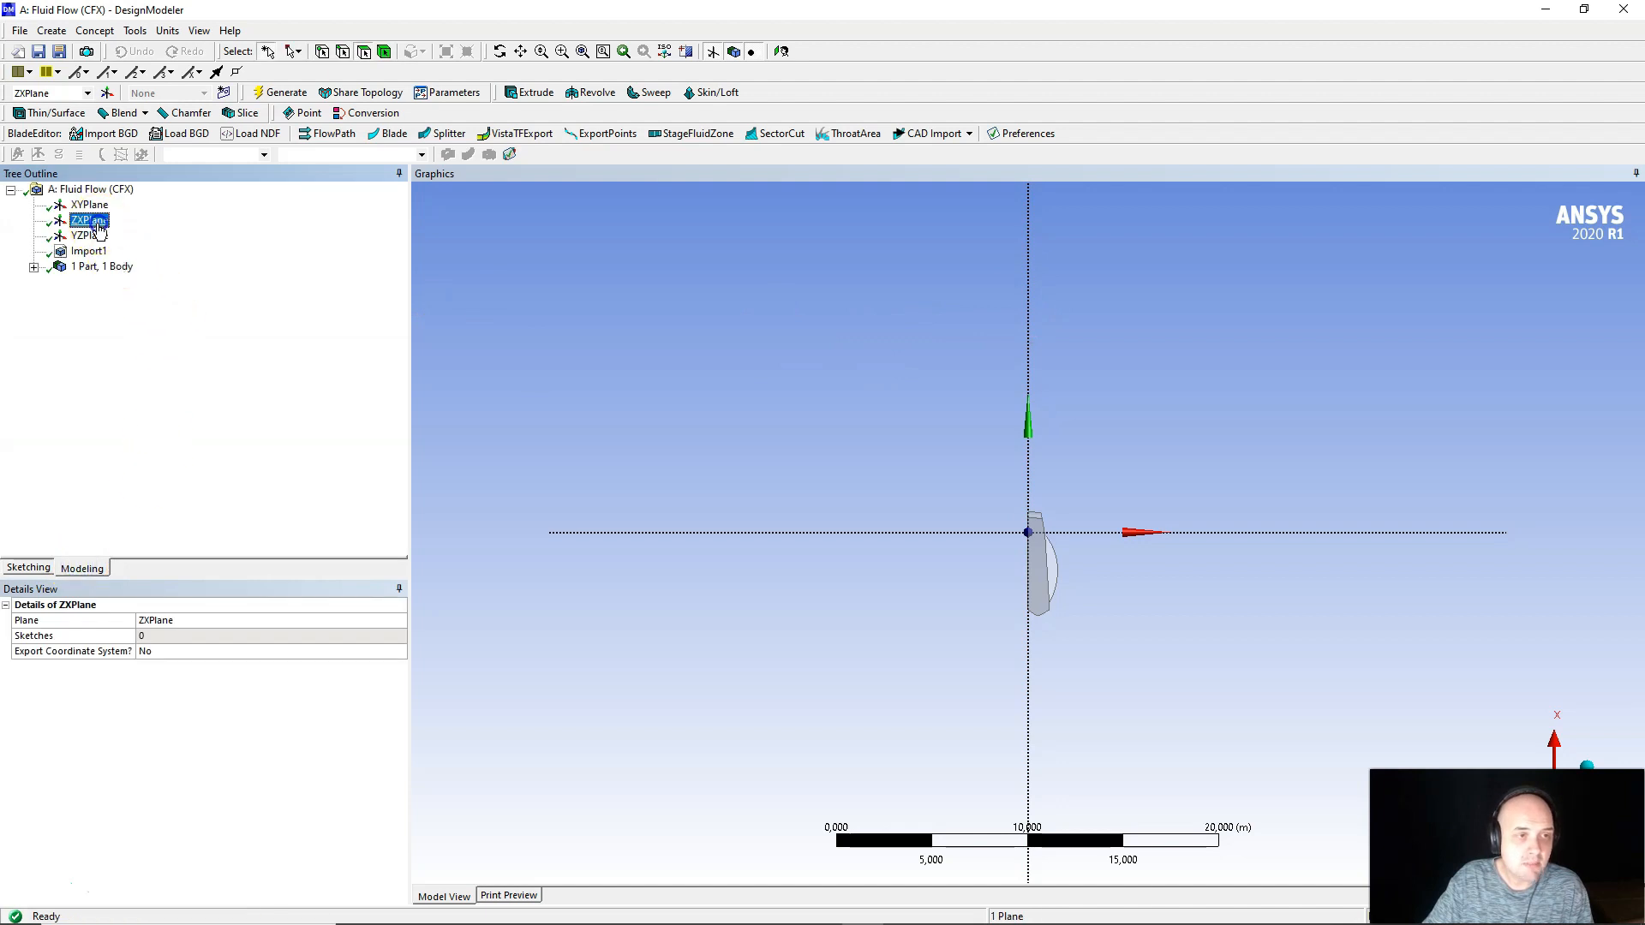
- On ZXPlane viewed face-on, sketch a rectangle about 10.9 m by 27.7 m around the half car, with one long side on the vertical axis
click(85, 220)
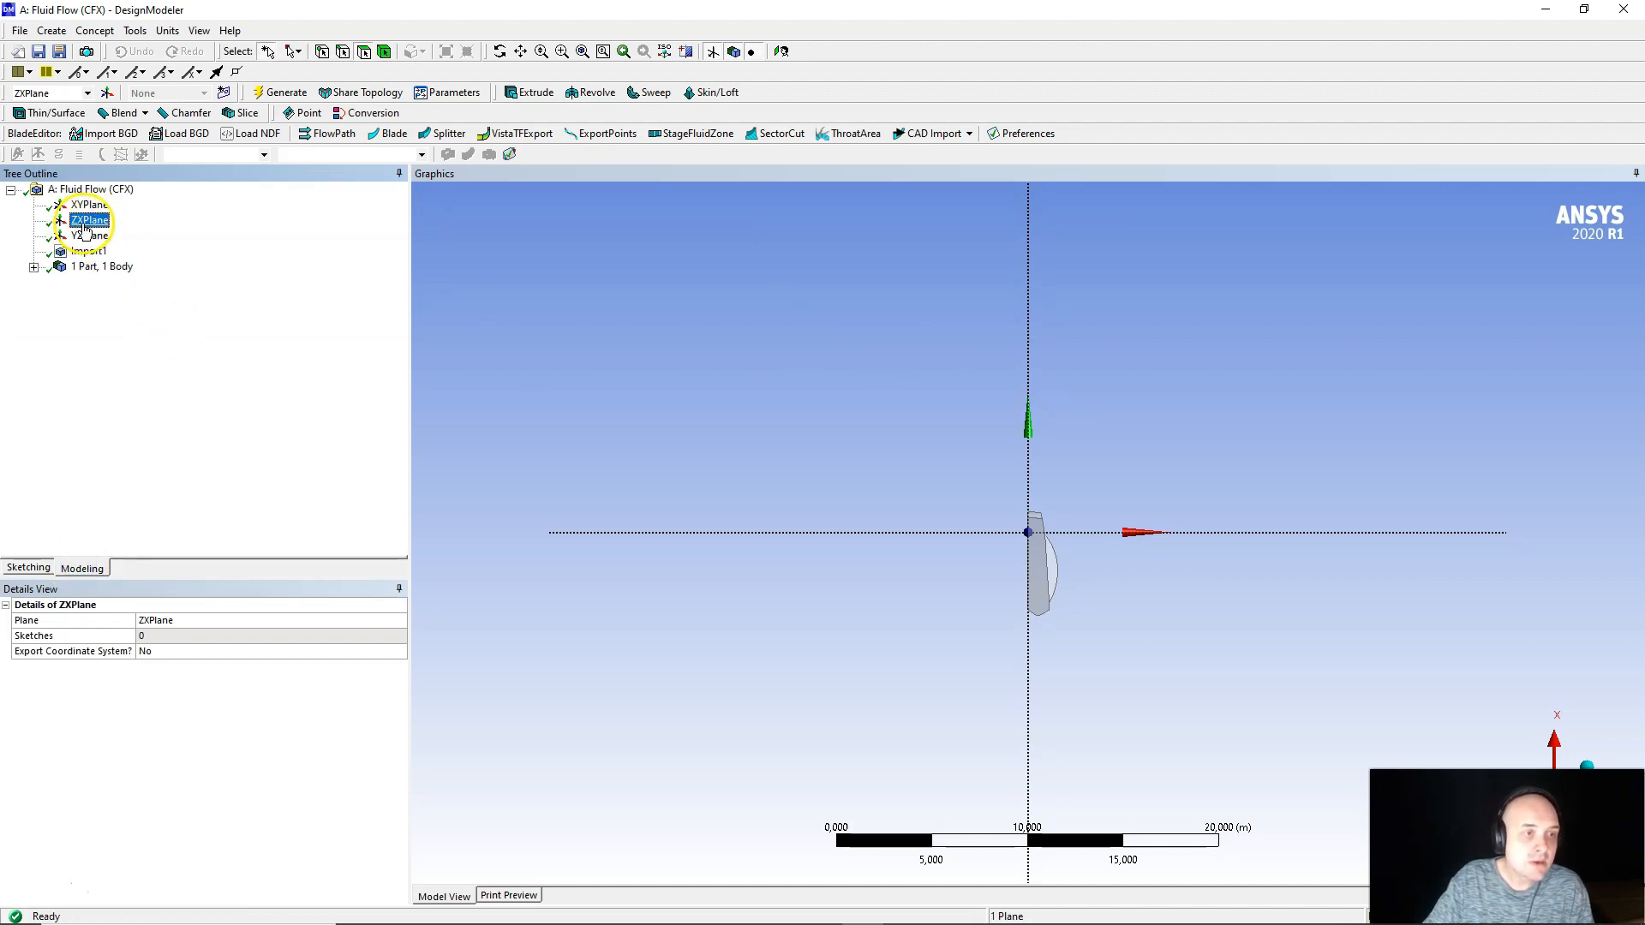
click(780, 52)
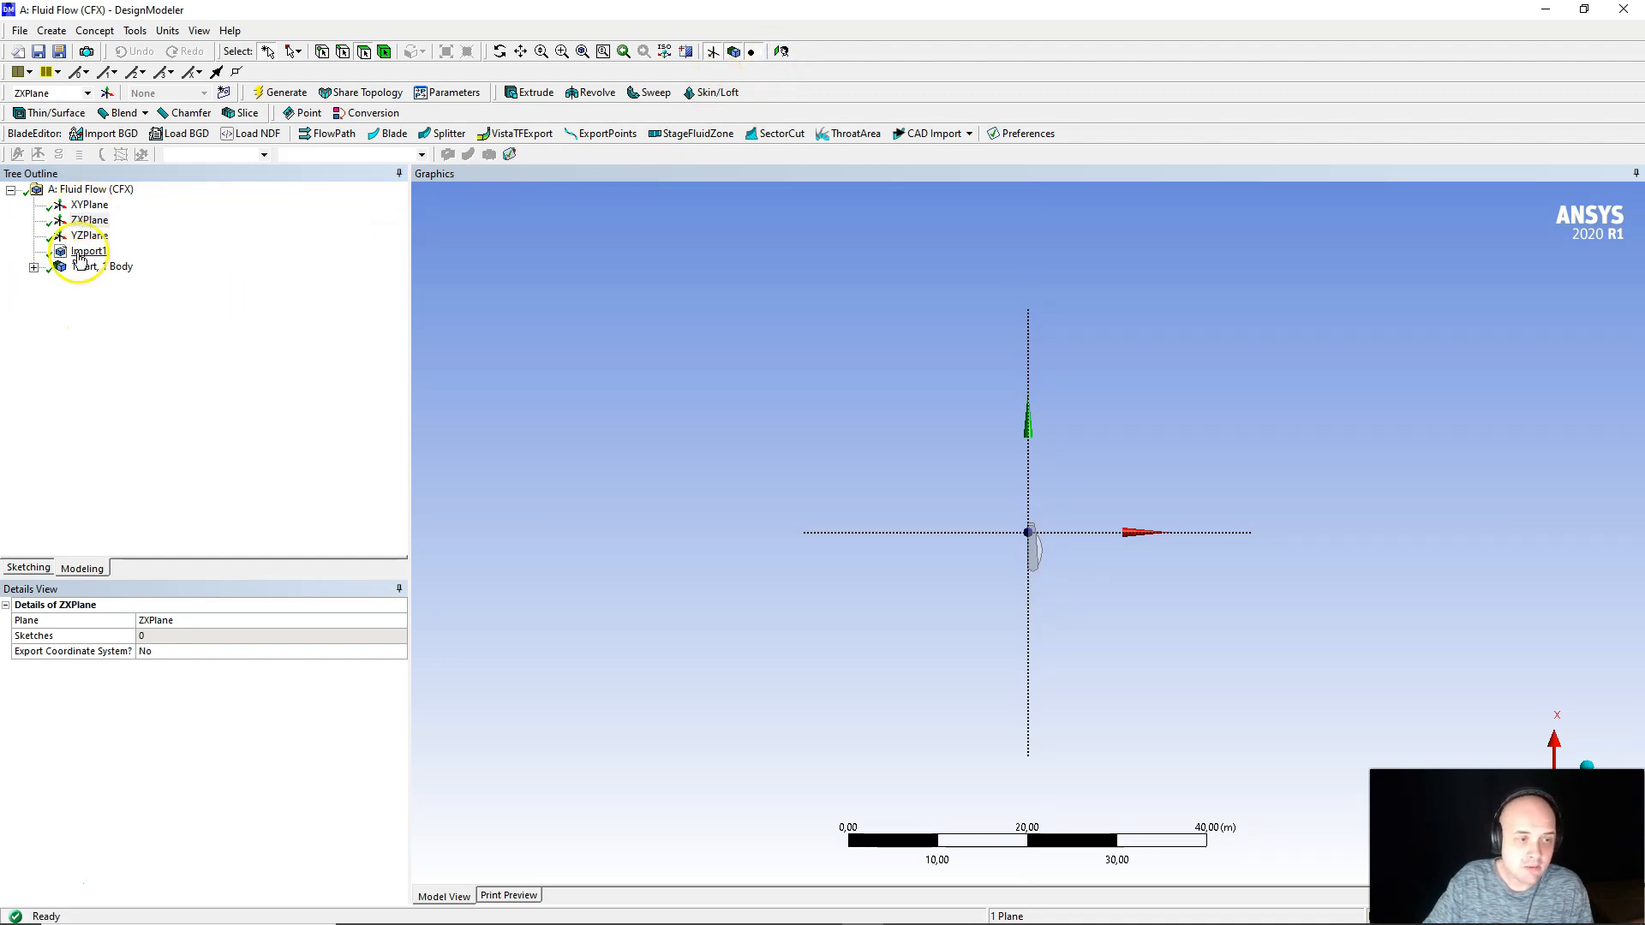
click(28, 568)
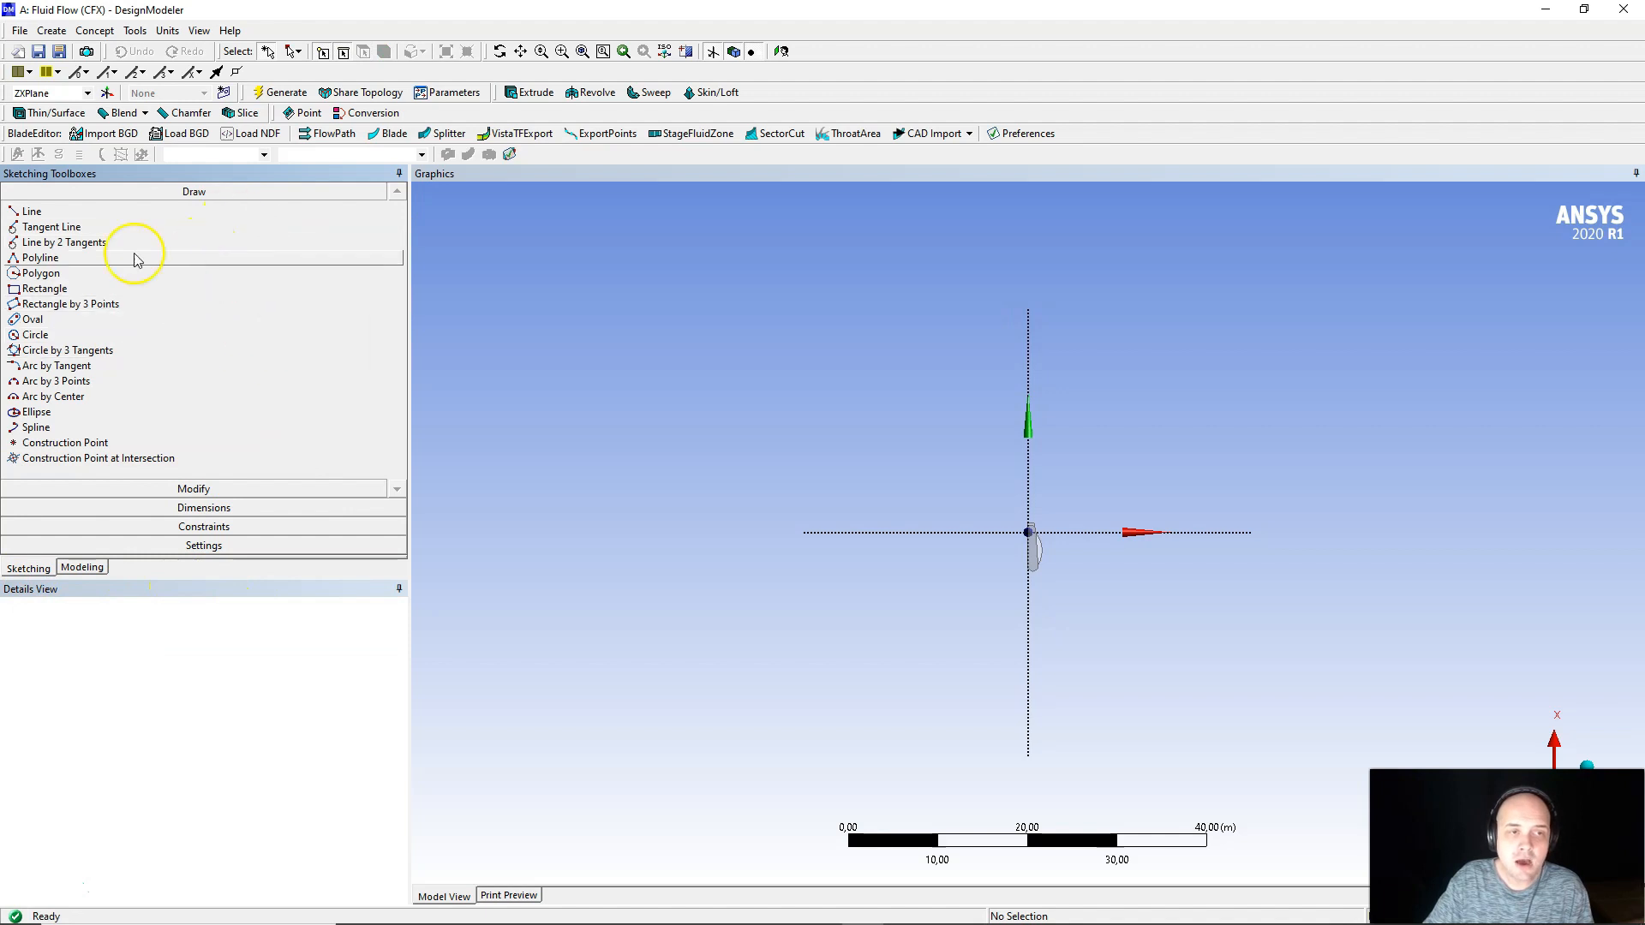
click(41, 291)
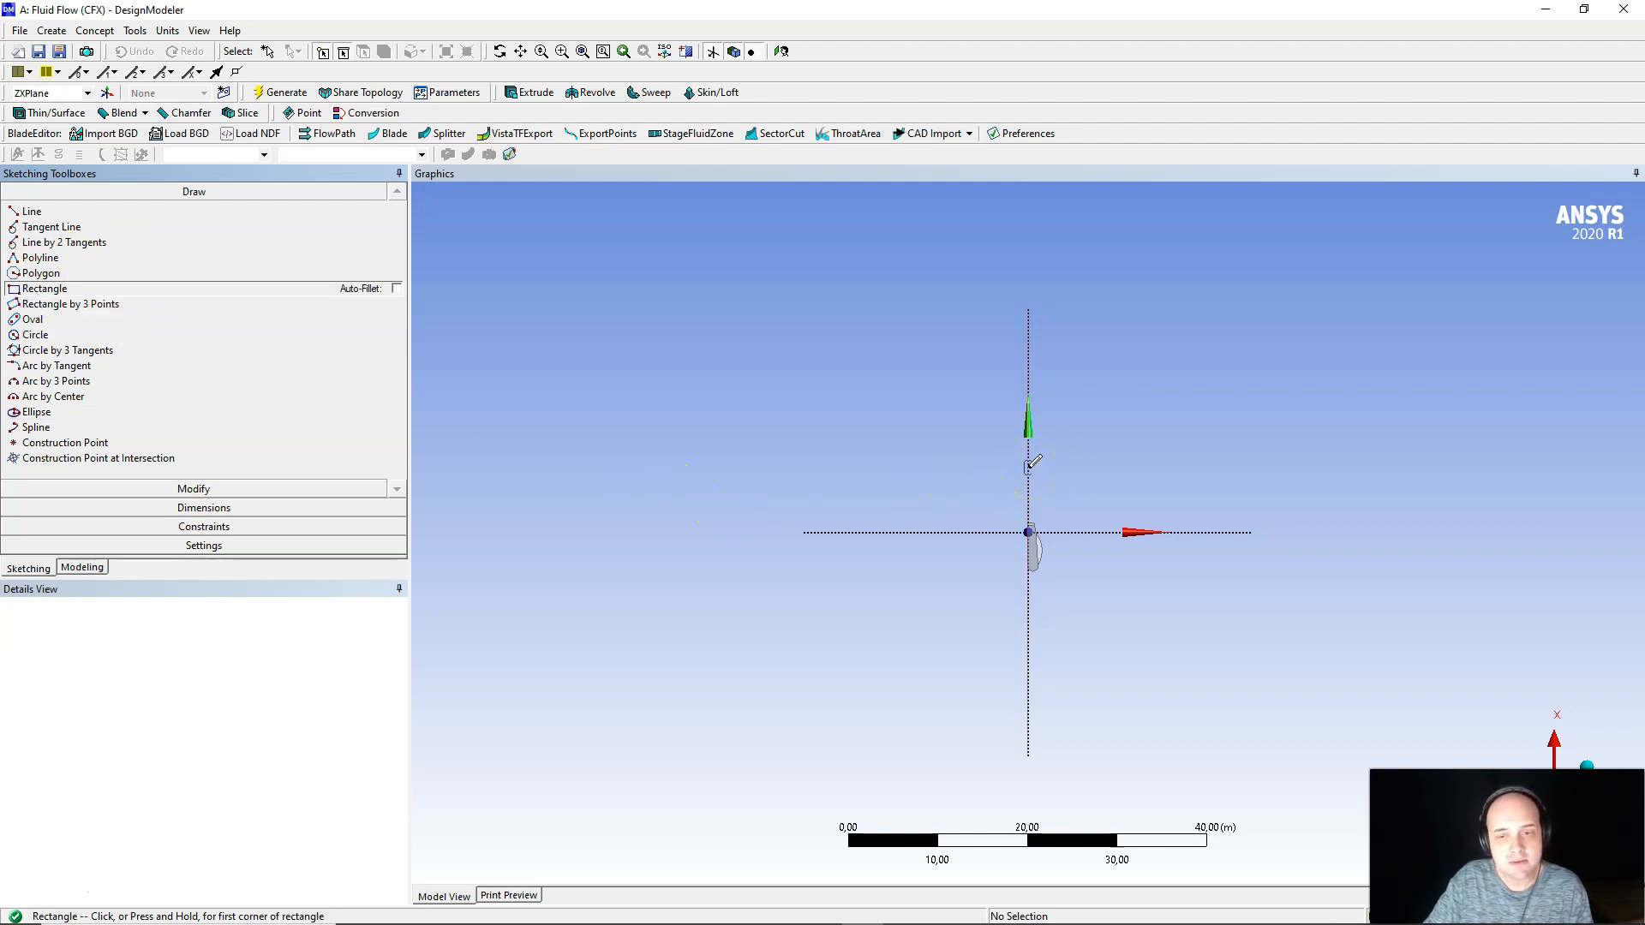
click(1031, 464)
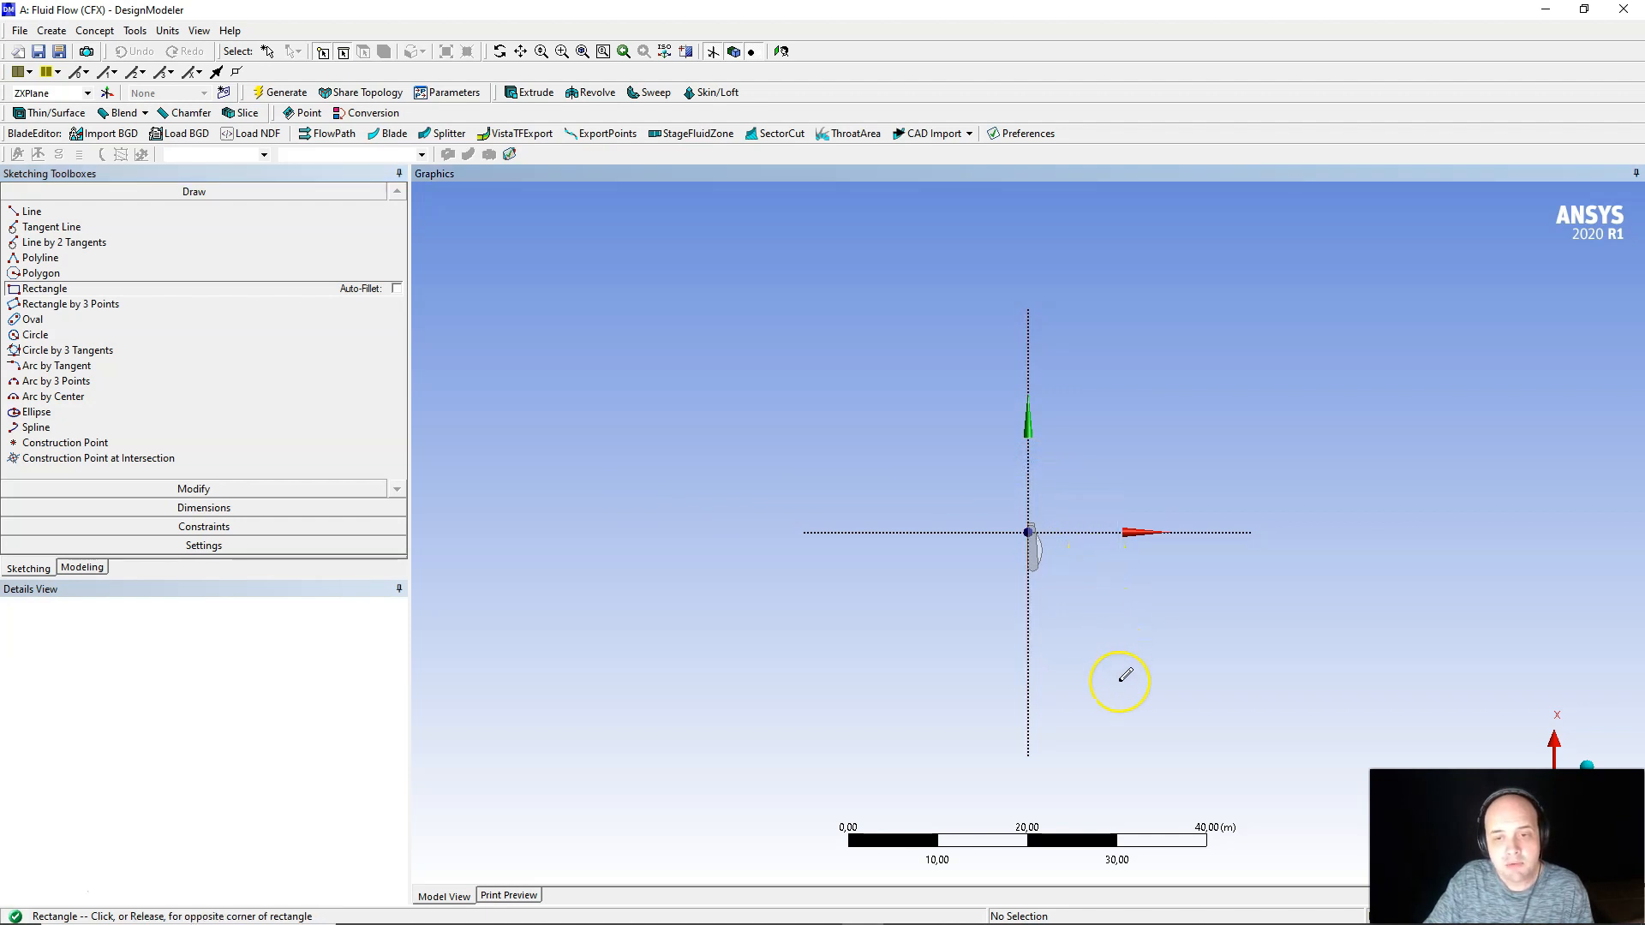
click(1126, 716)
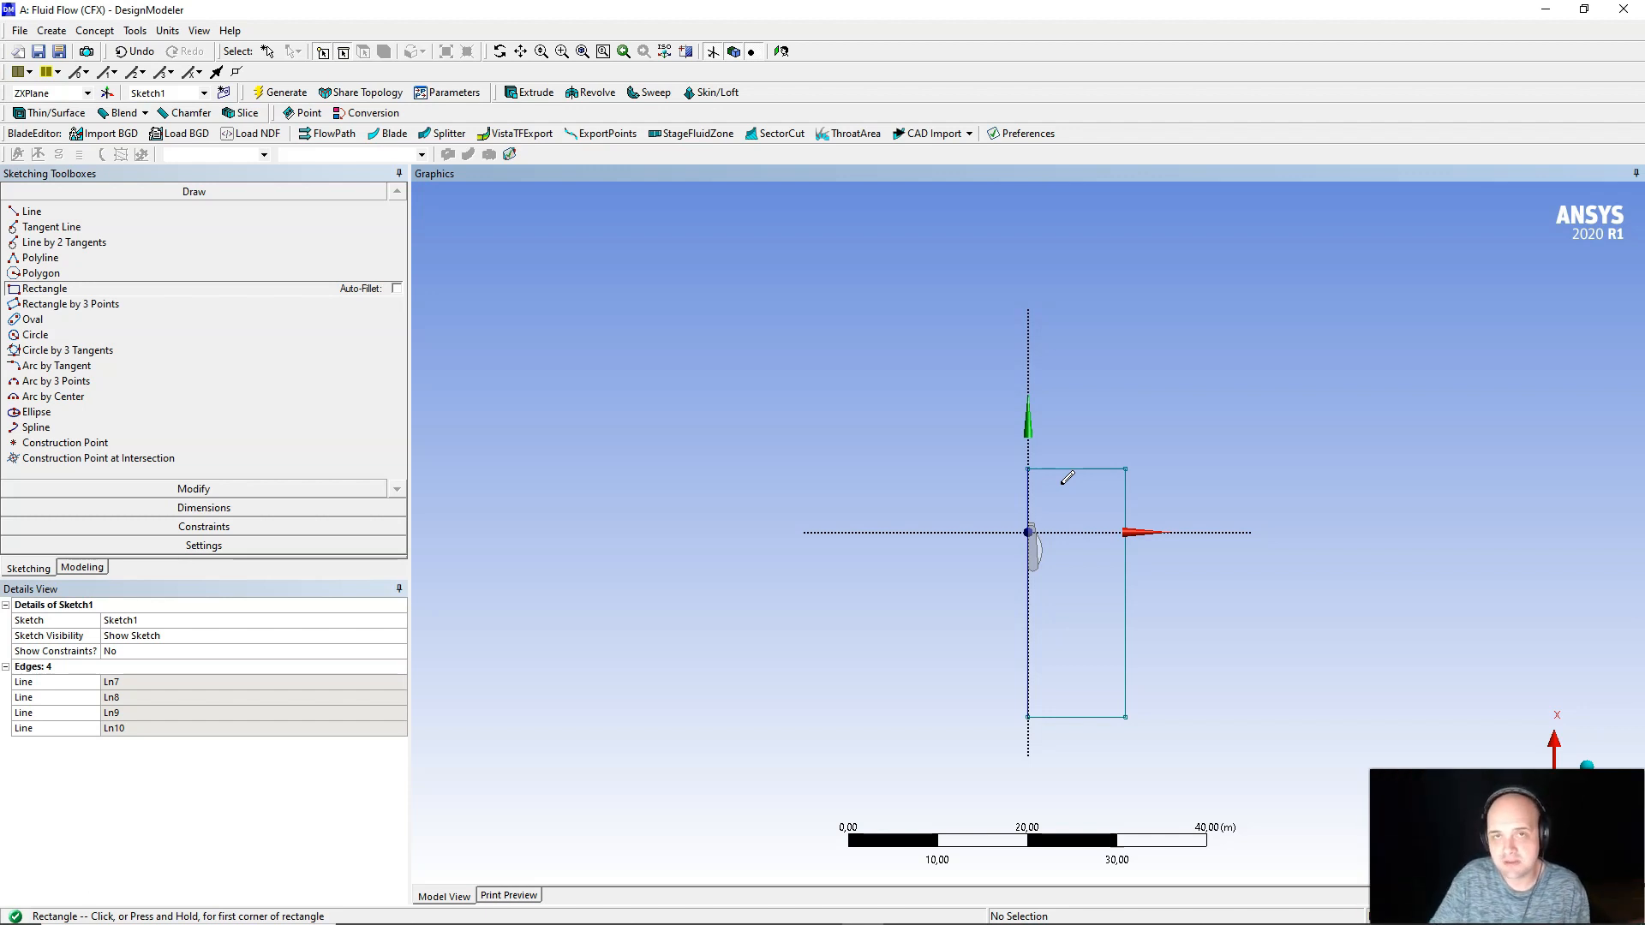
- Add a horizontal dimension for the rectangle's width, measured from the symmetry axis to its opposite long edge
mouse_move(915, 548)
middle_down()
mouse_move(929, 496)
mouse_move(778, 551)
mouse_move(657, 394)
mouse_move(831, 398)
mouse_move(1036, 691)
mouse_move(1042, 617)
mouse_move(756, 551)
mouse_move(1012, 463)
mouse_move(863, 580)
mouse_move(779, 591)
middle_up()
scroll(841, 610, down, 3)
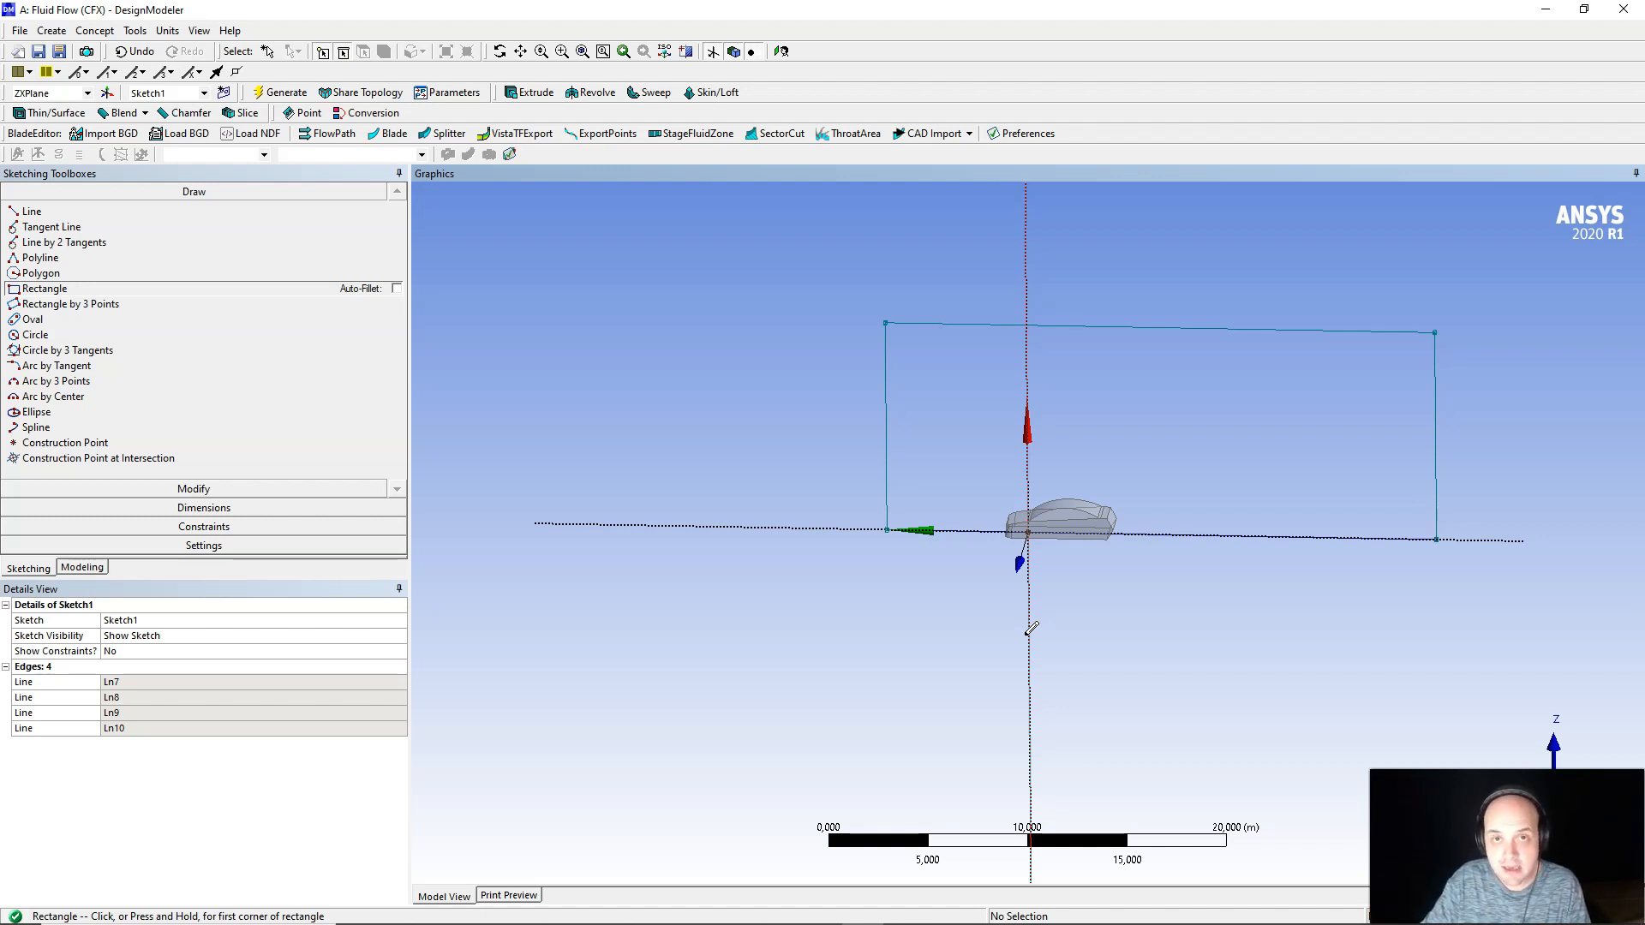
click(203, 489)
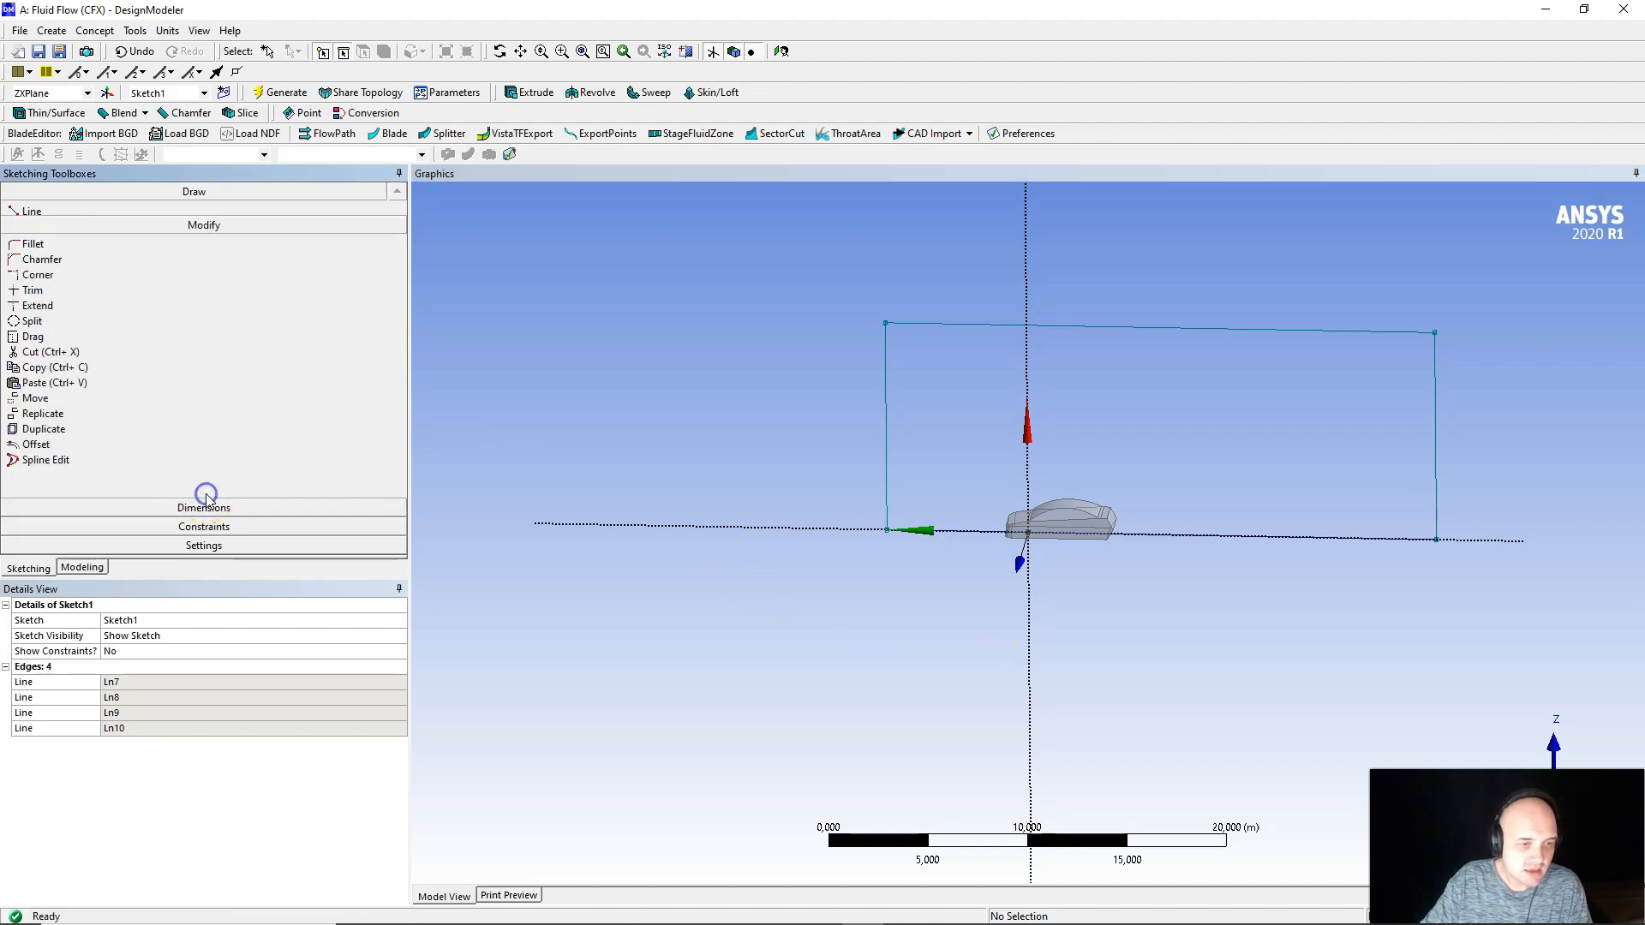
click(204, 509)
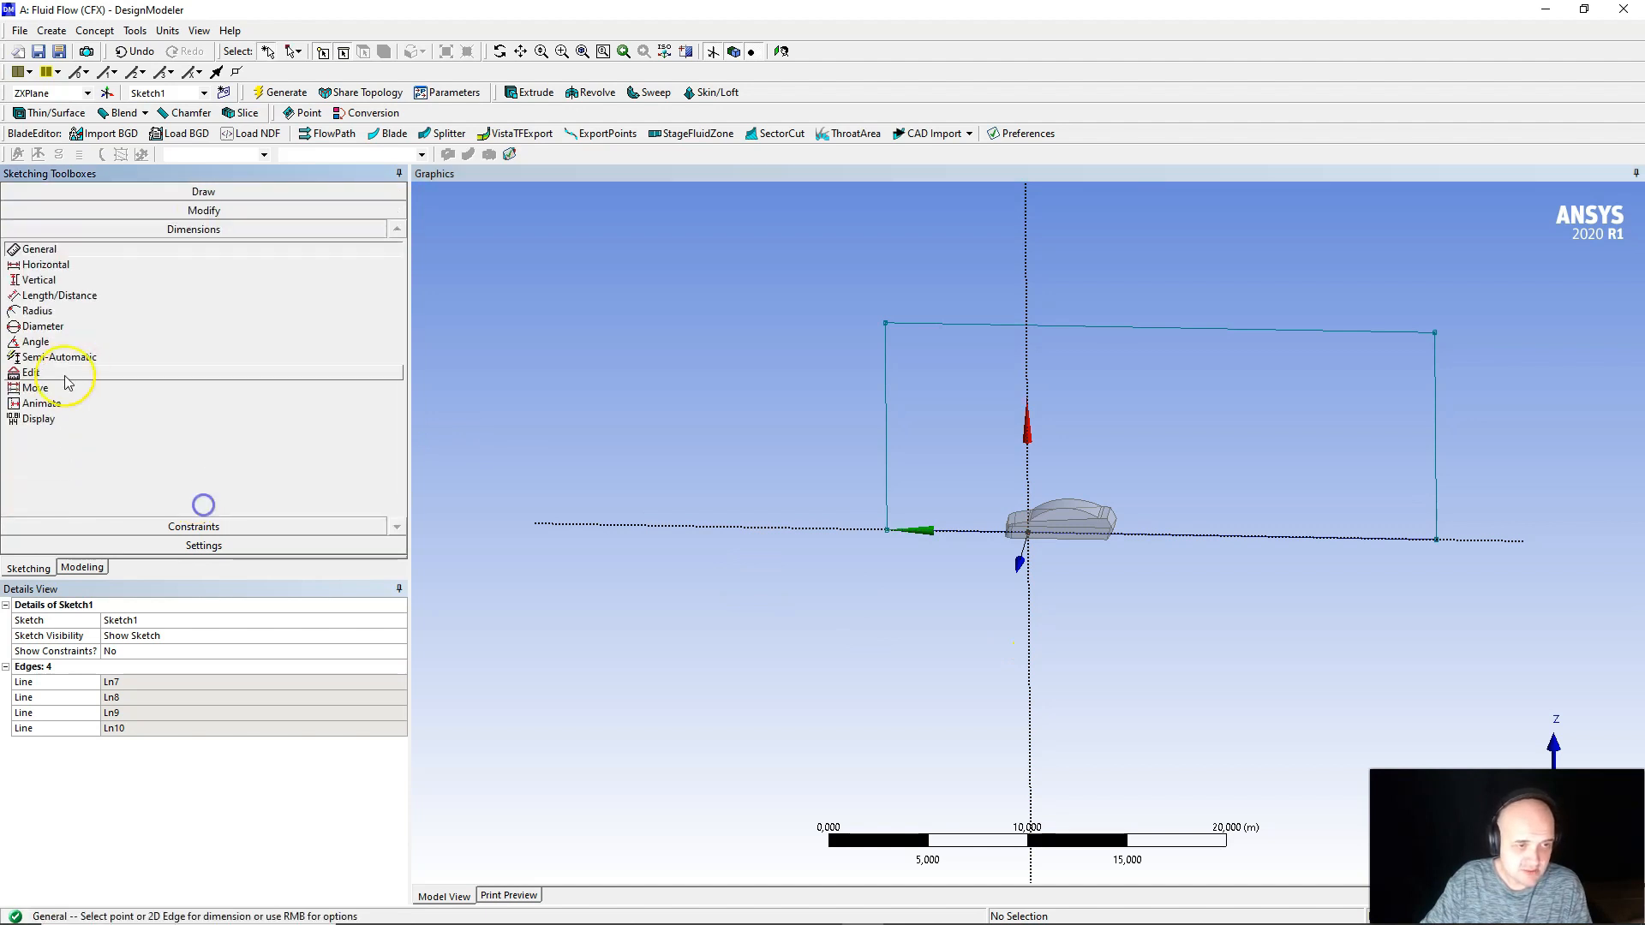
click(82, 264)
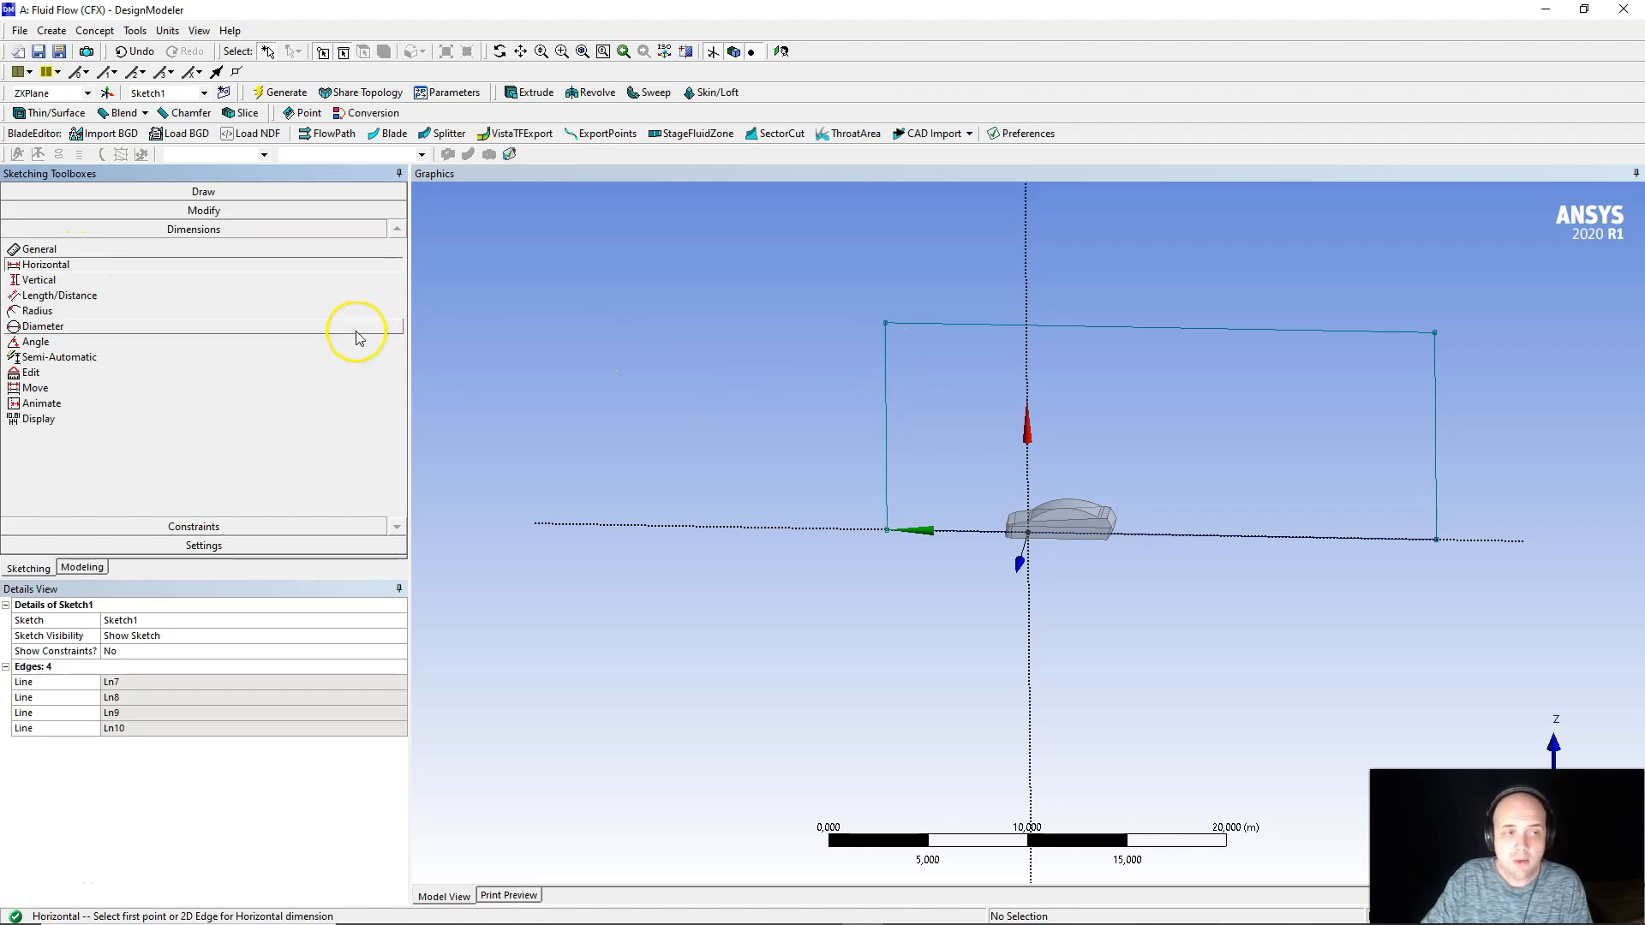
mouse_move(896, 574)
middle_down()
mouse_move(903, 588)
mouse_move(918, 490)
mouse_move(892, 554)
mouse_move(908, 569)
mouse_move(874, 599)
middle_up()
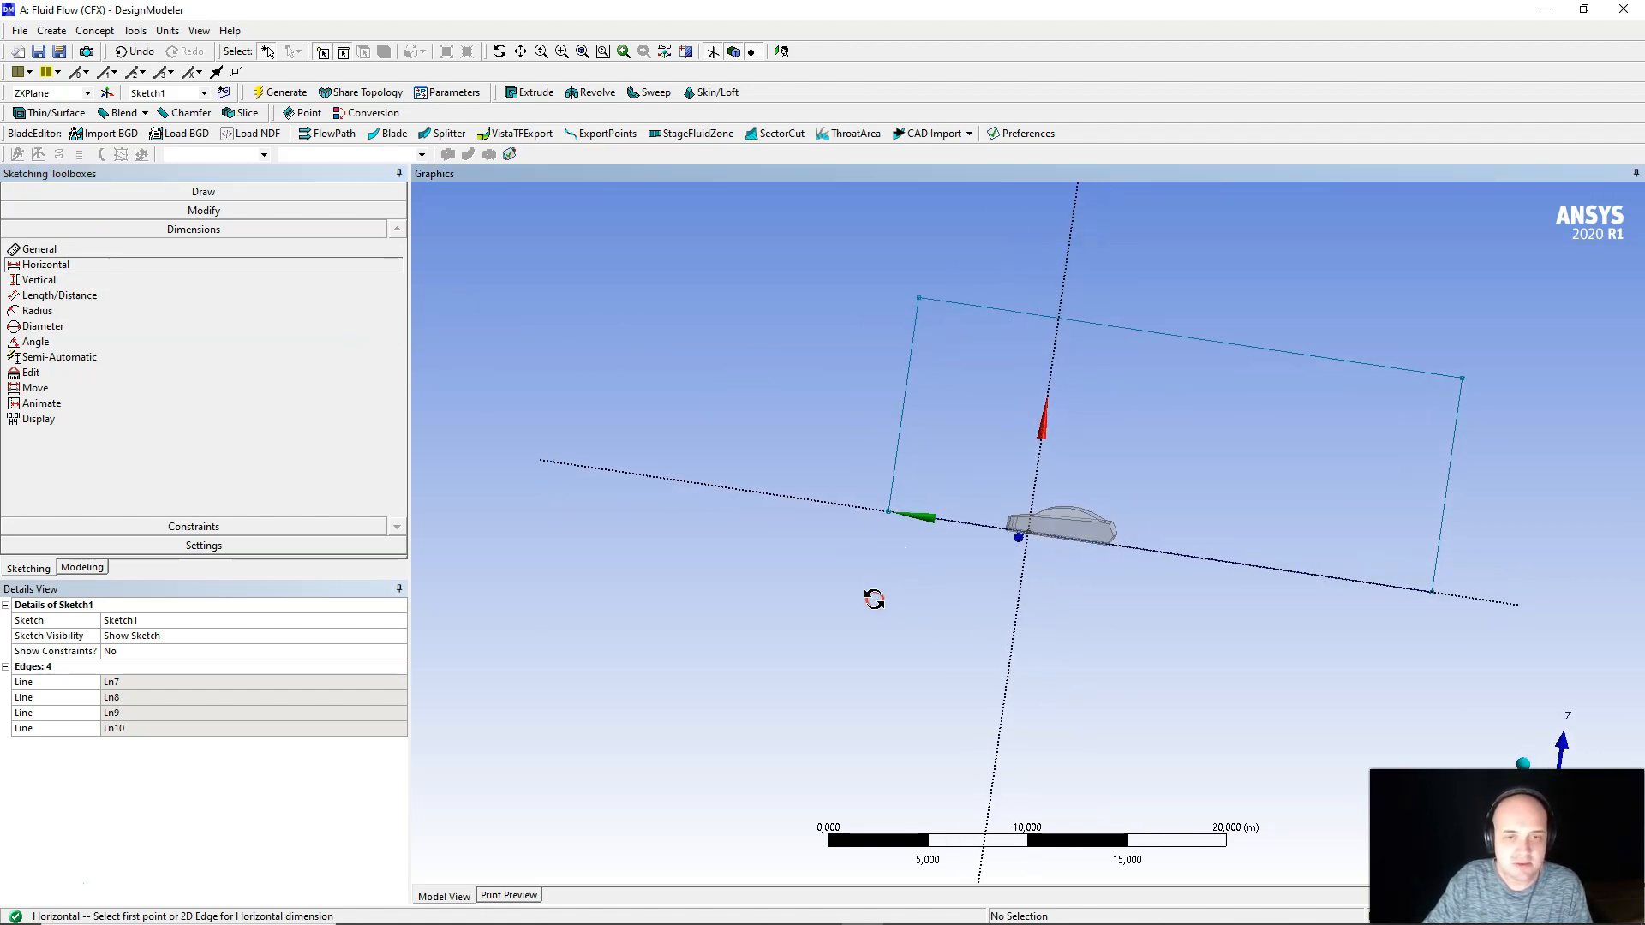
click(946, 526)
click(991, 308)
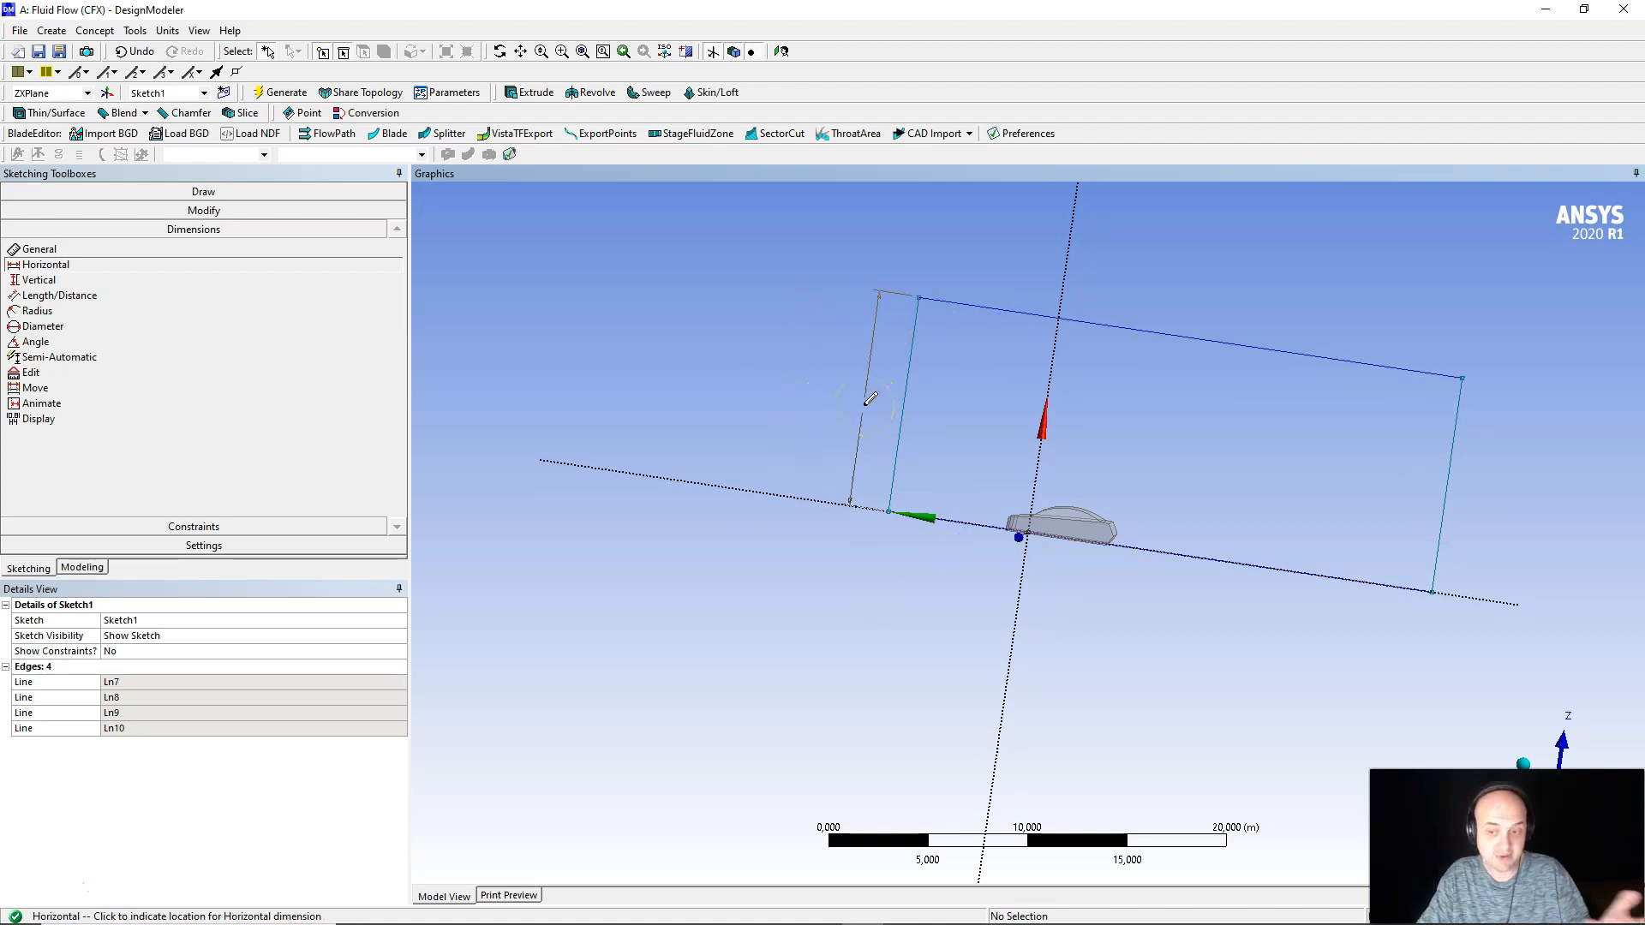
click(780, 51)
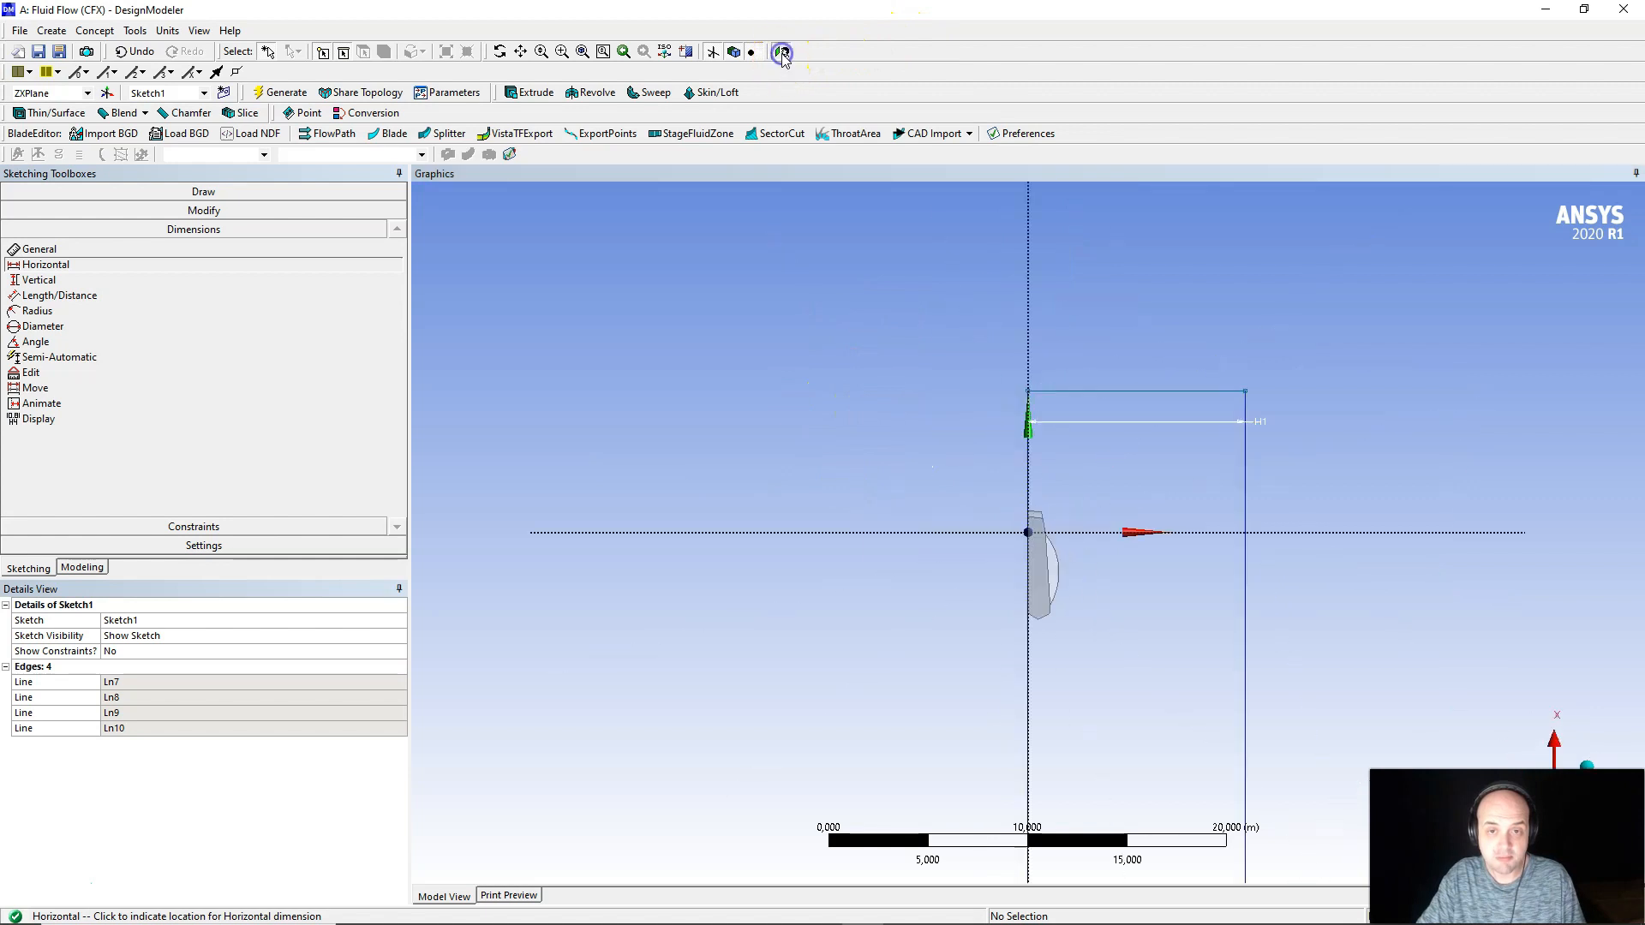
scroll(1024, 341, down, 2)
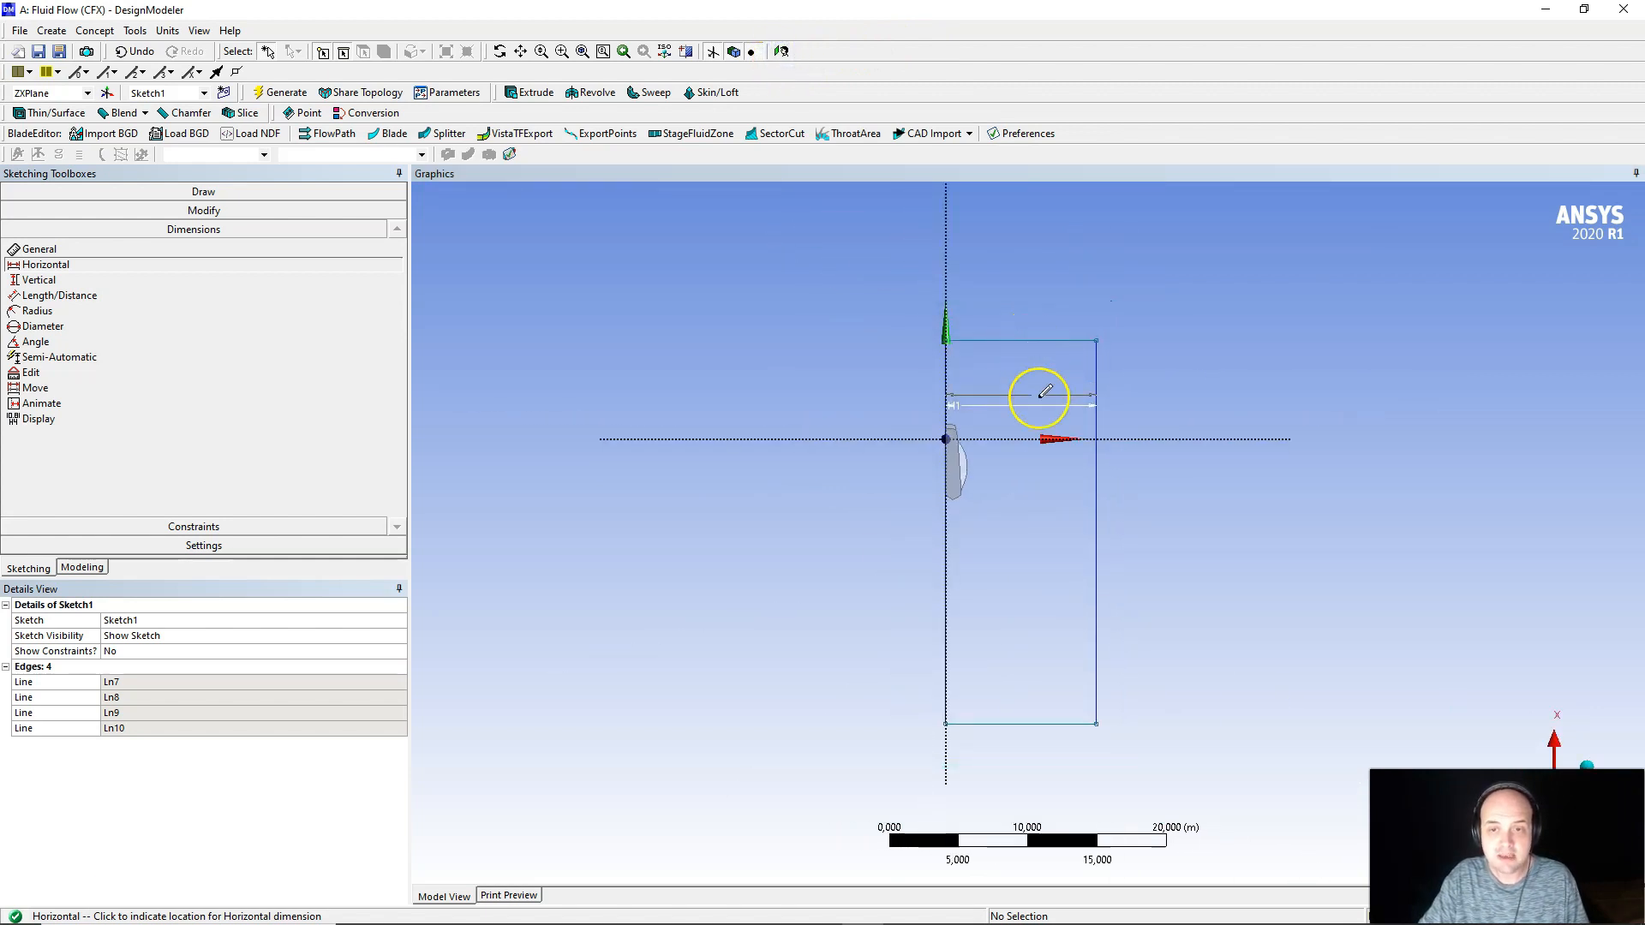
click(1041, 381)
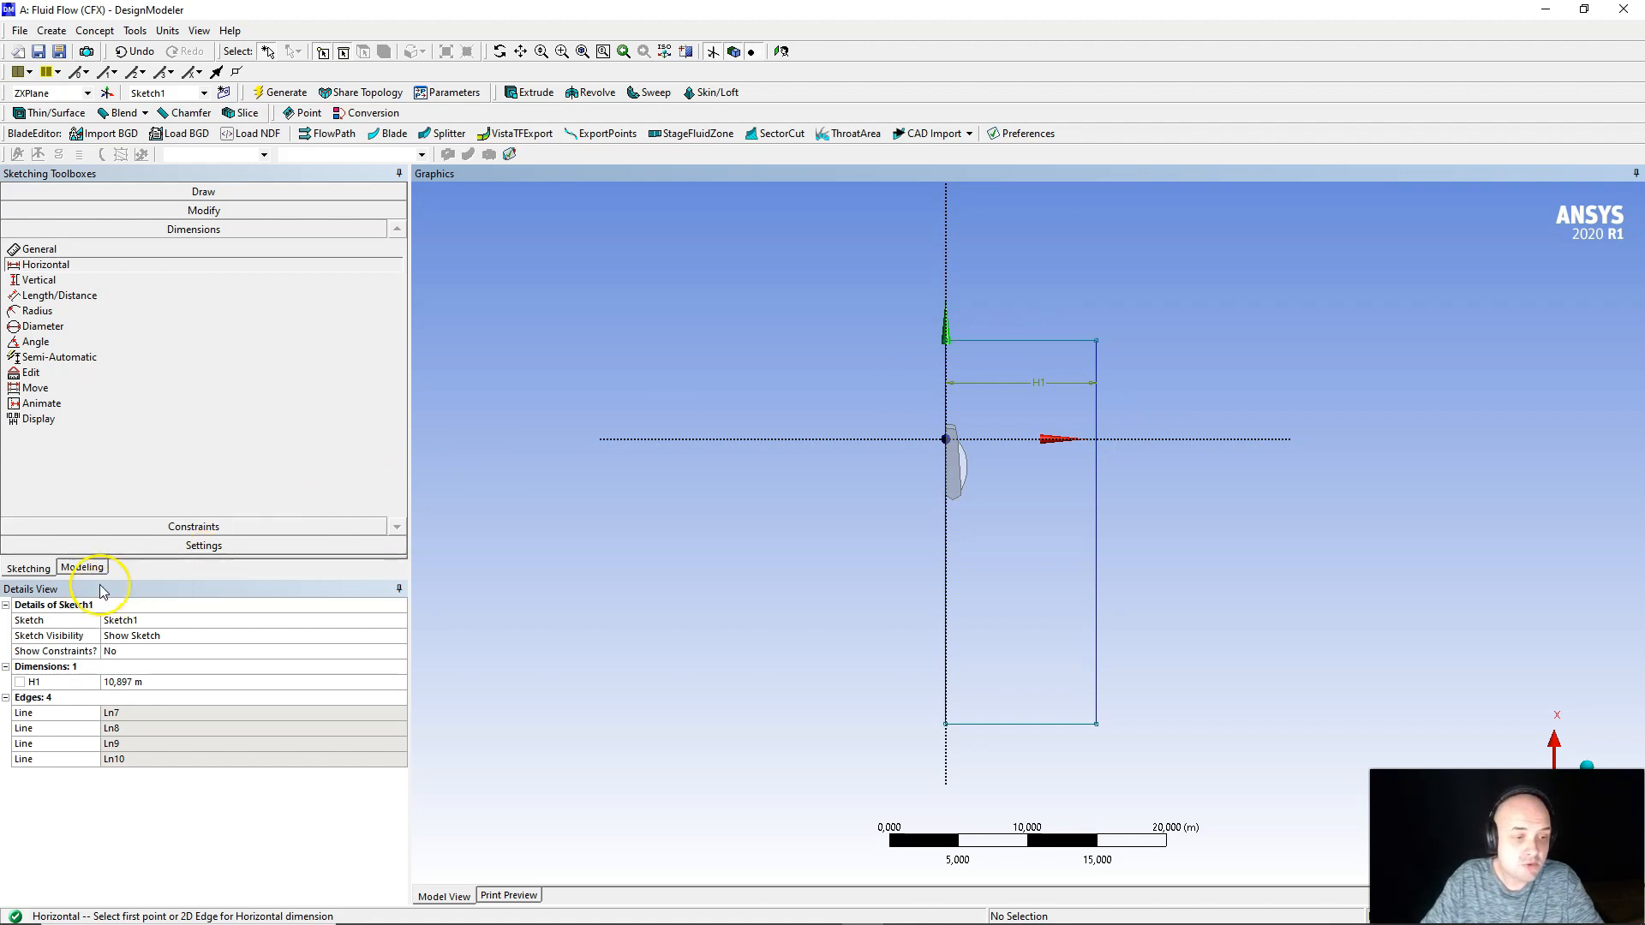
- Add vertical dimensions from the horizontal axis to the rectangle's edge ahead of the car and to its edge behind it
click(51, 281)
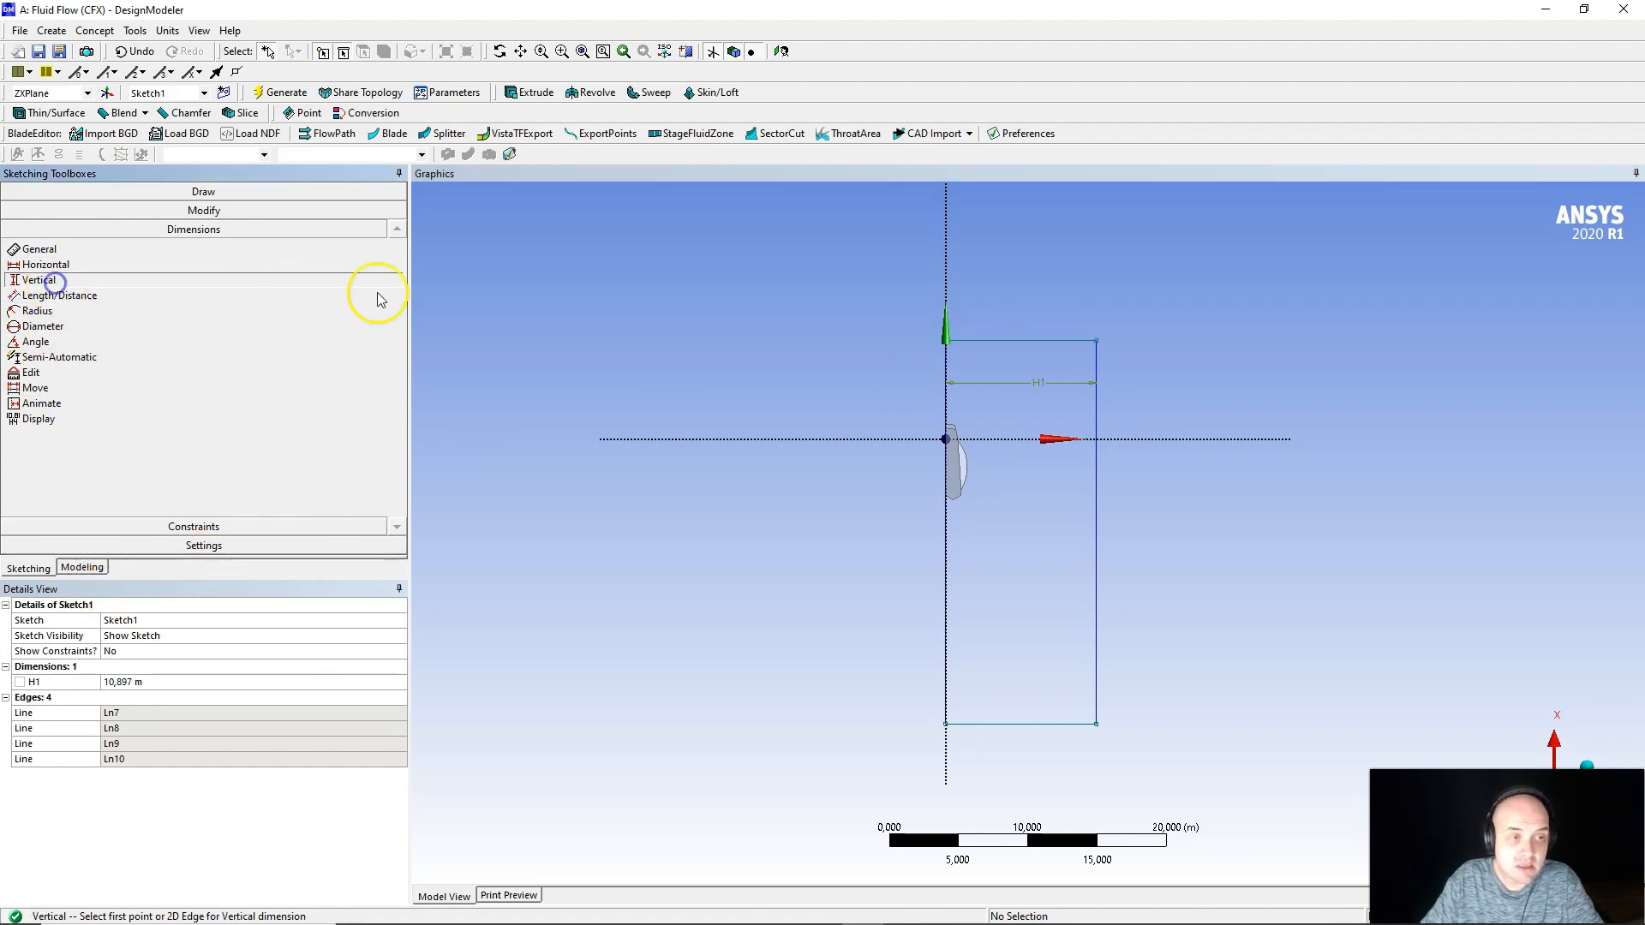
click(978, 440)
click(1008, 346)
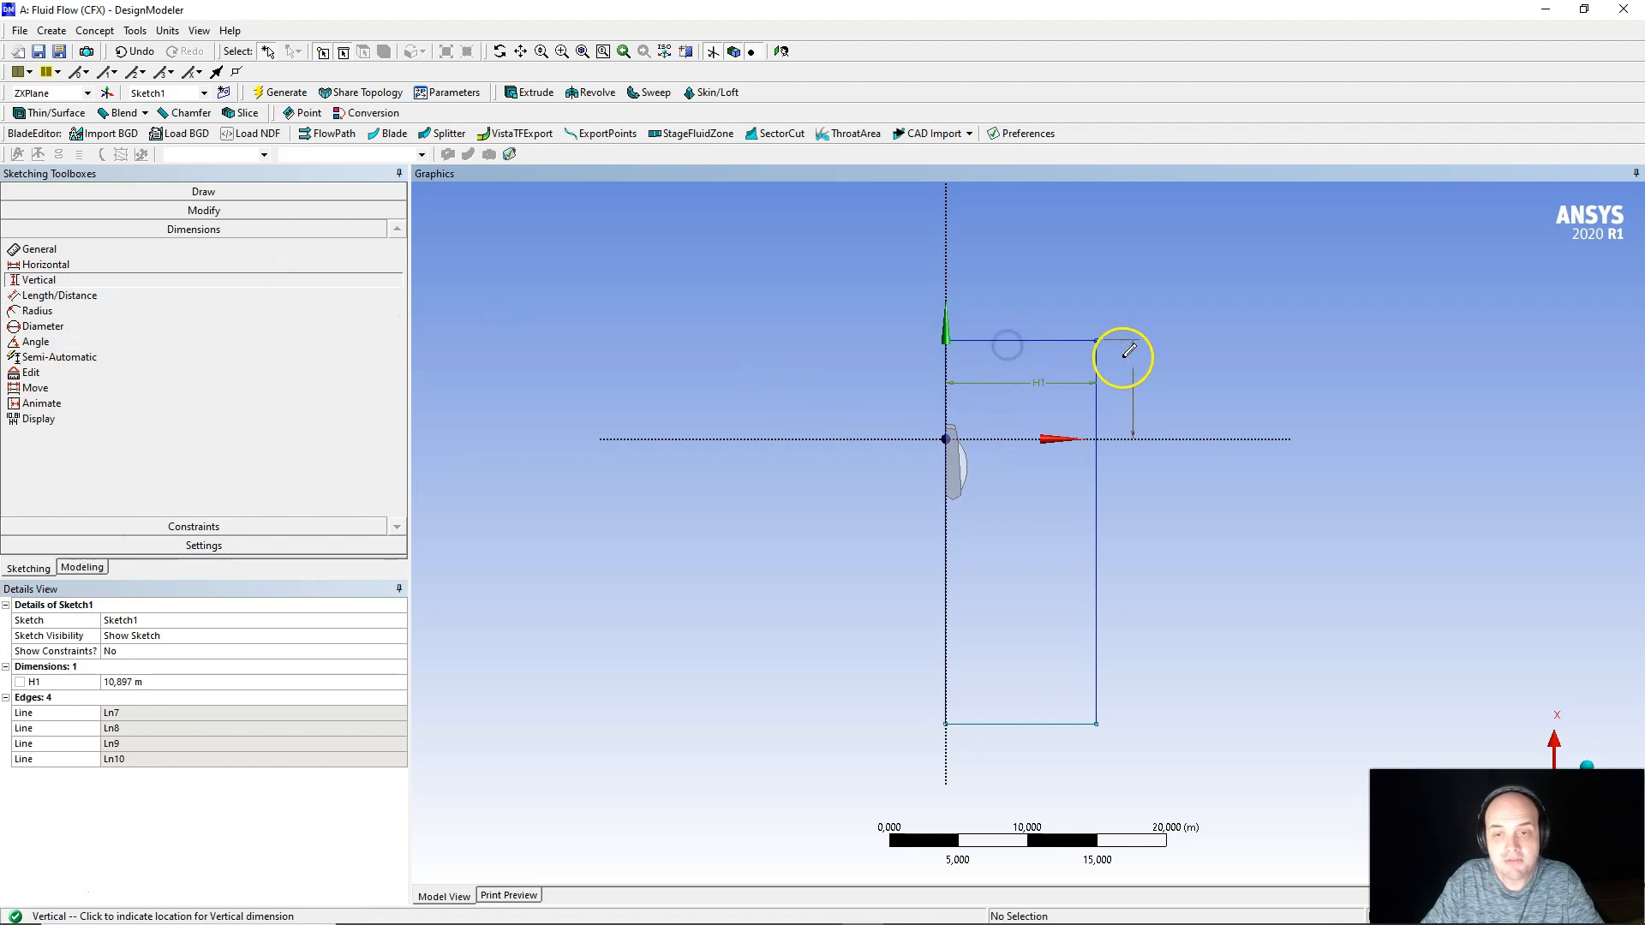
click(1161, 374)
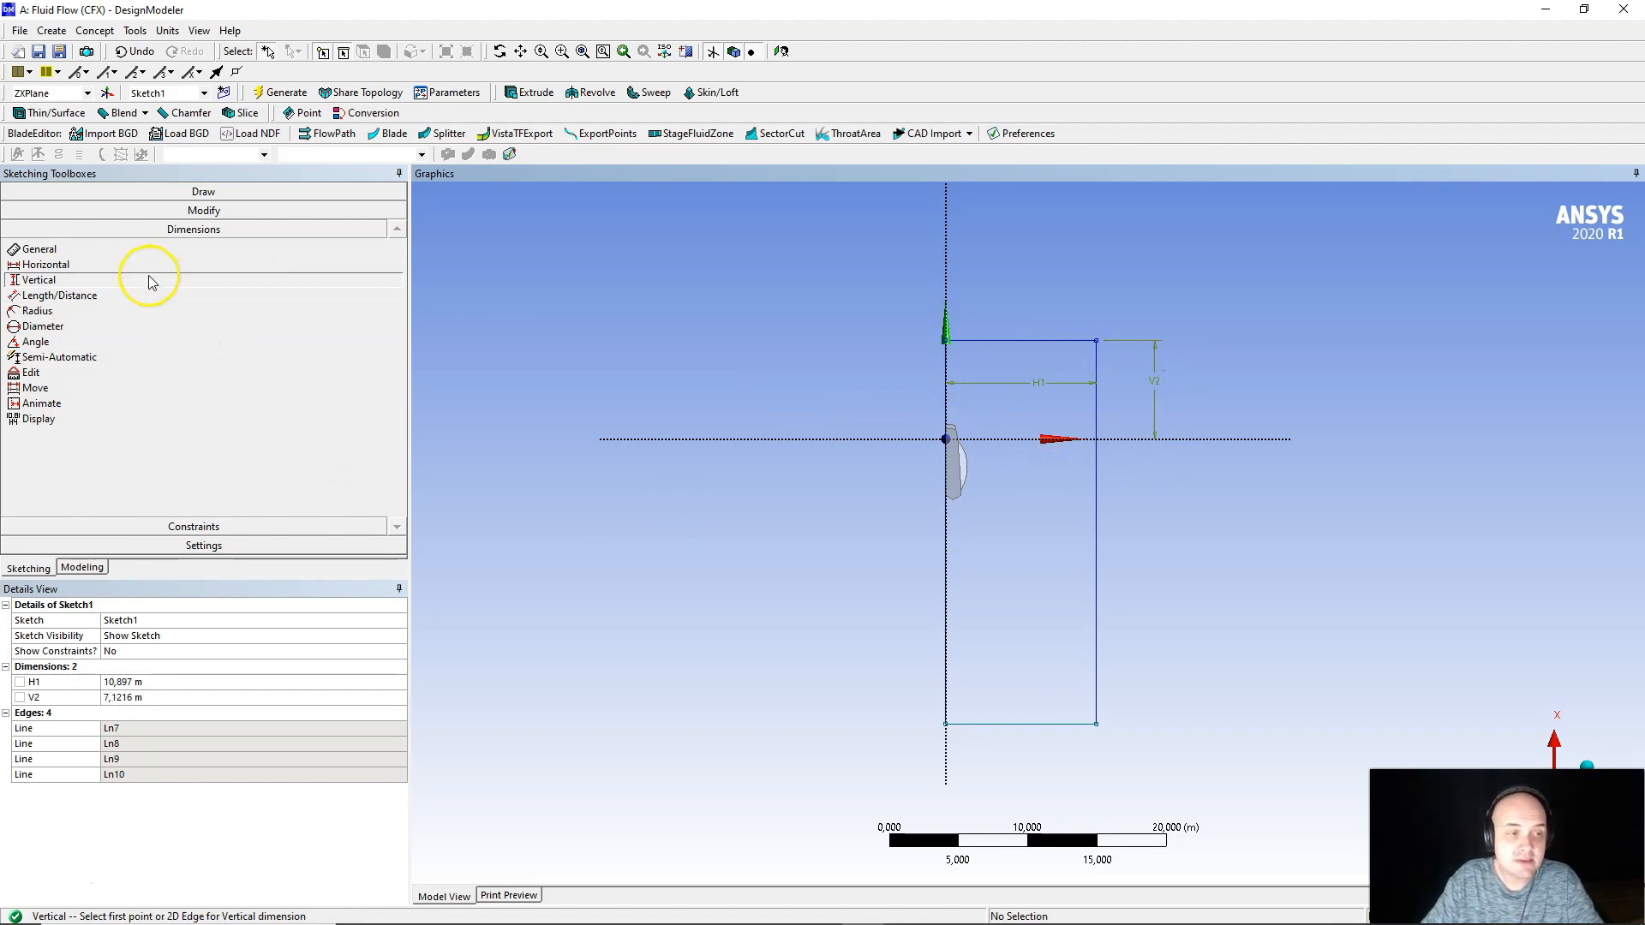
click(1237, 442)
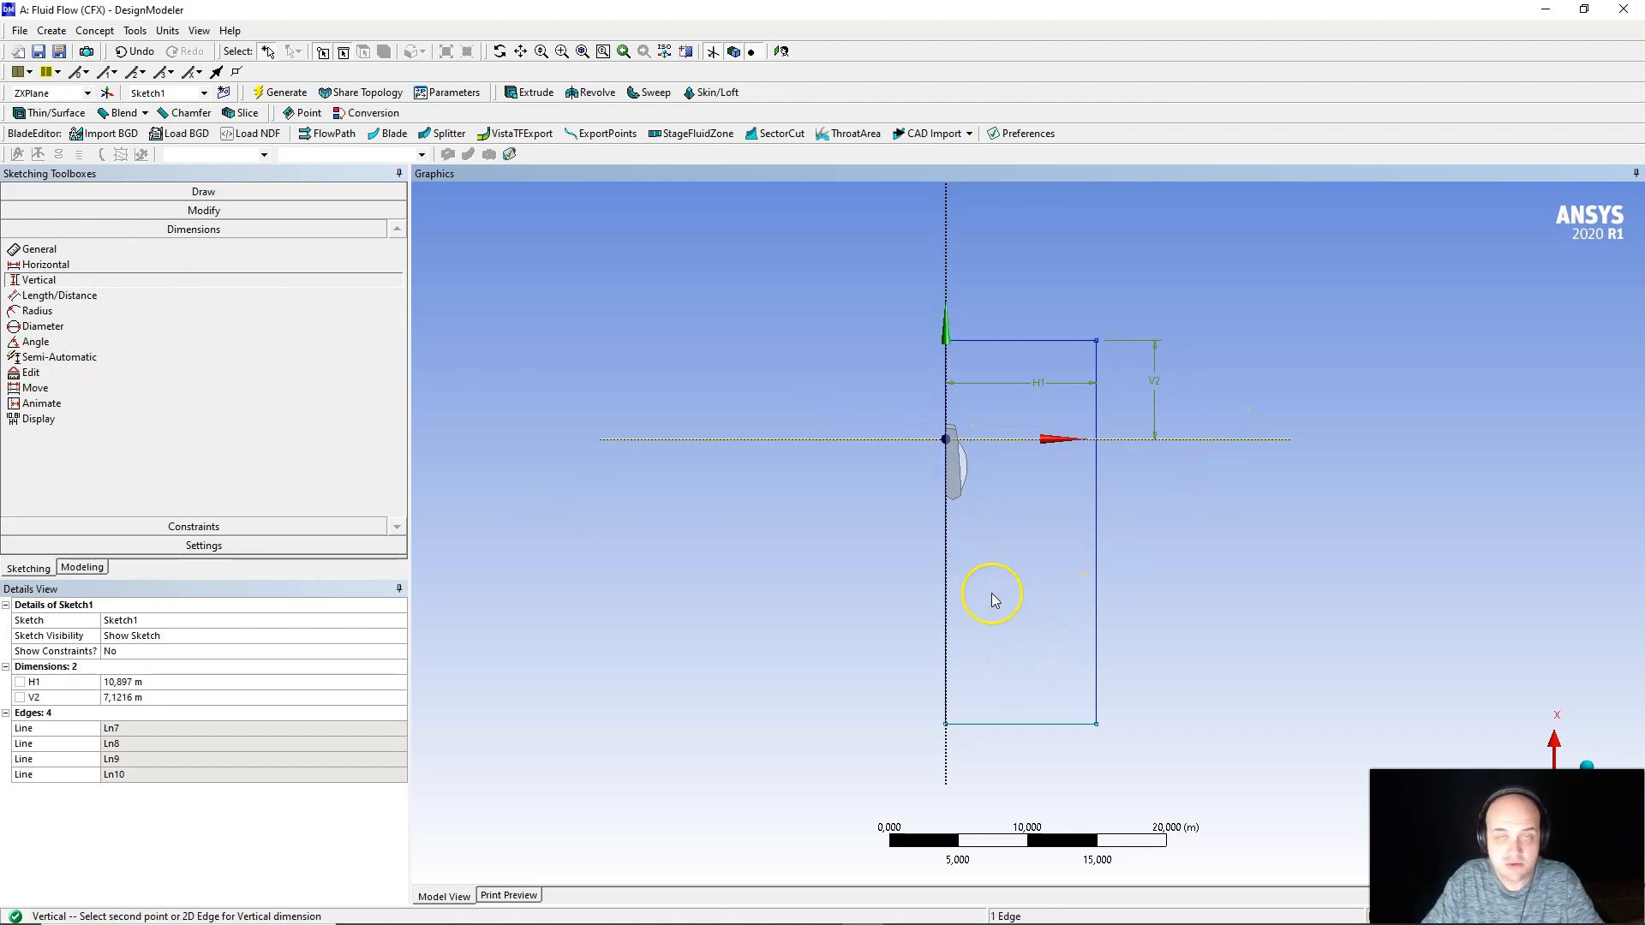
click(993, 729)
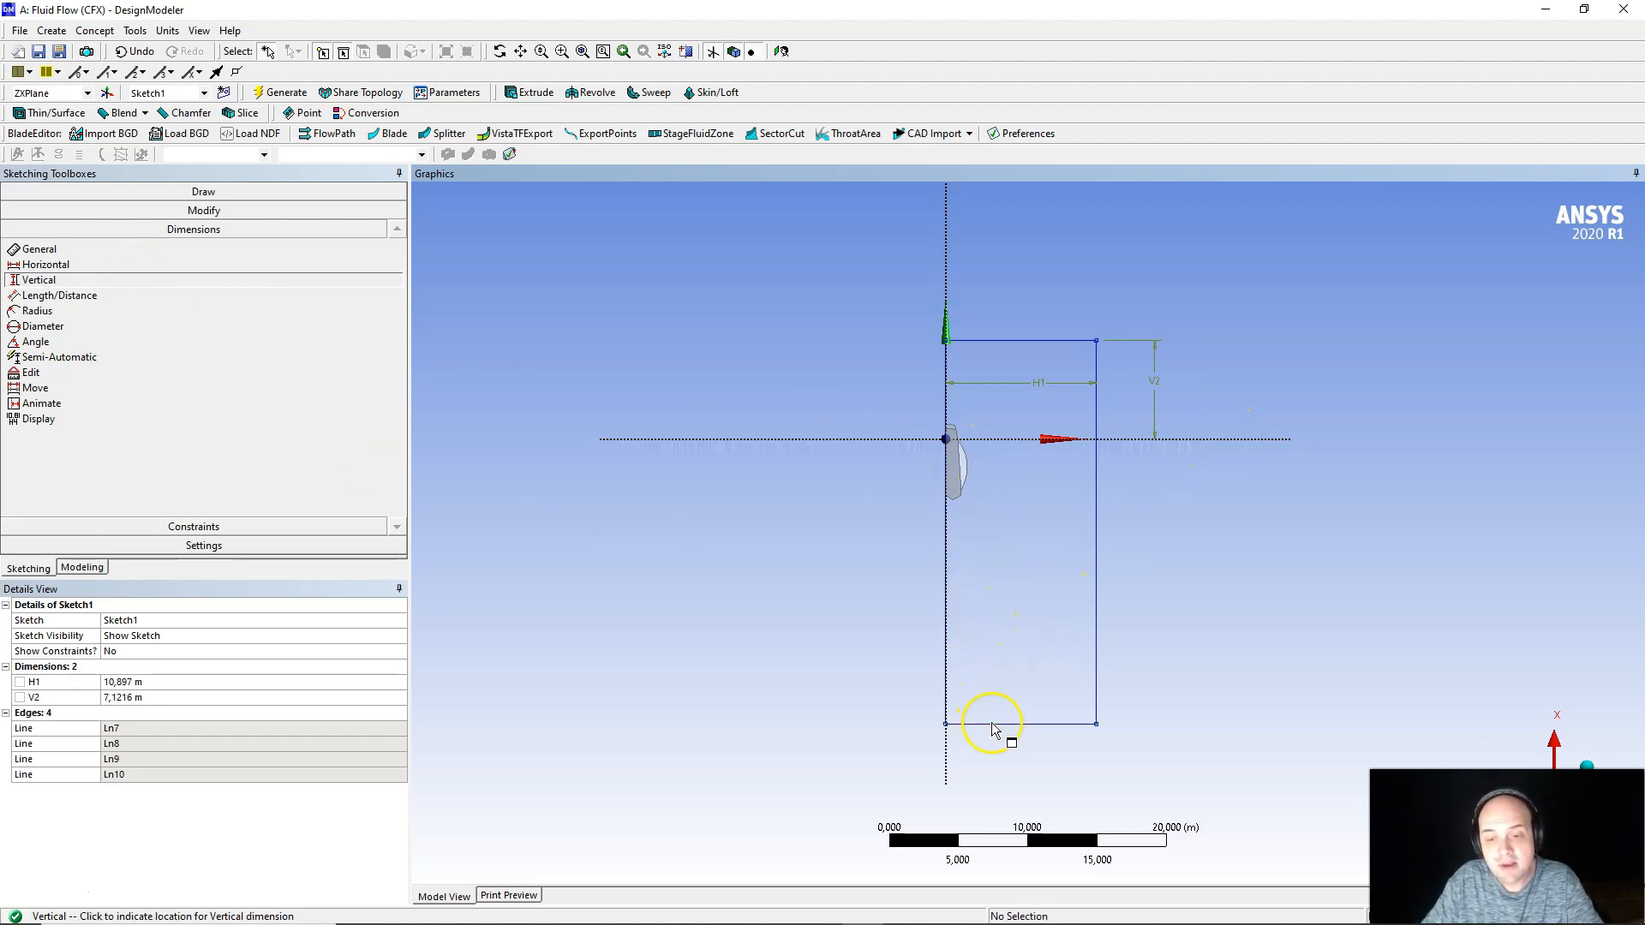
click(1153, 561)
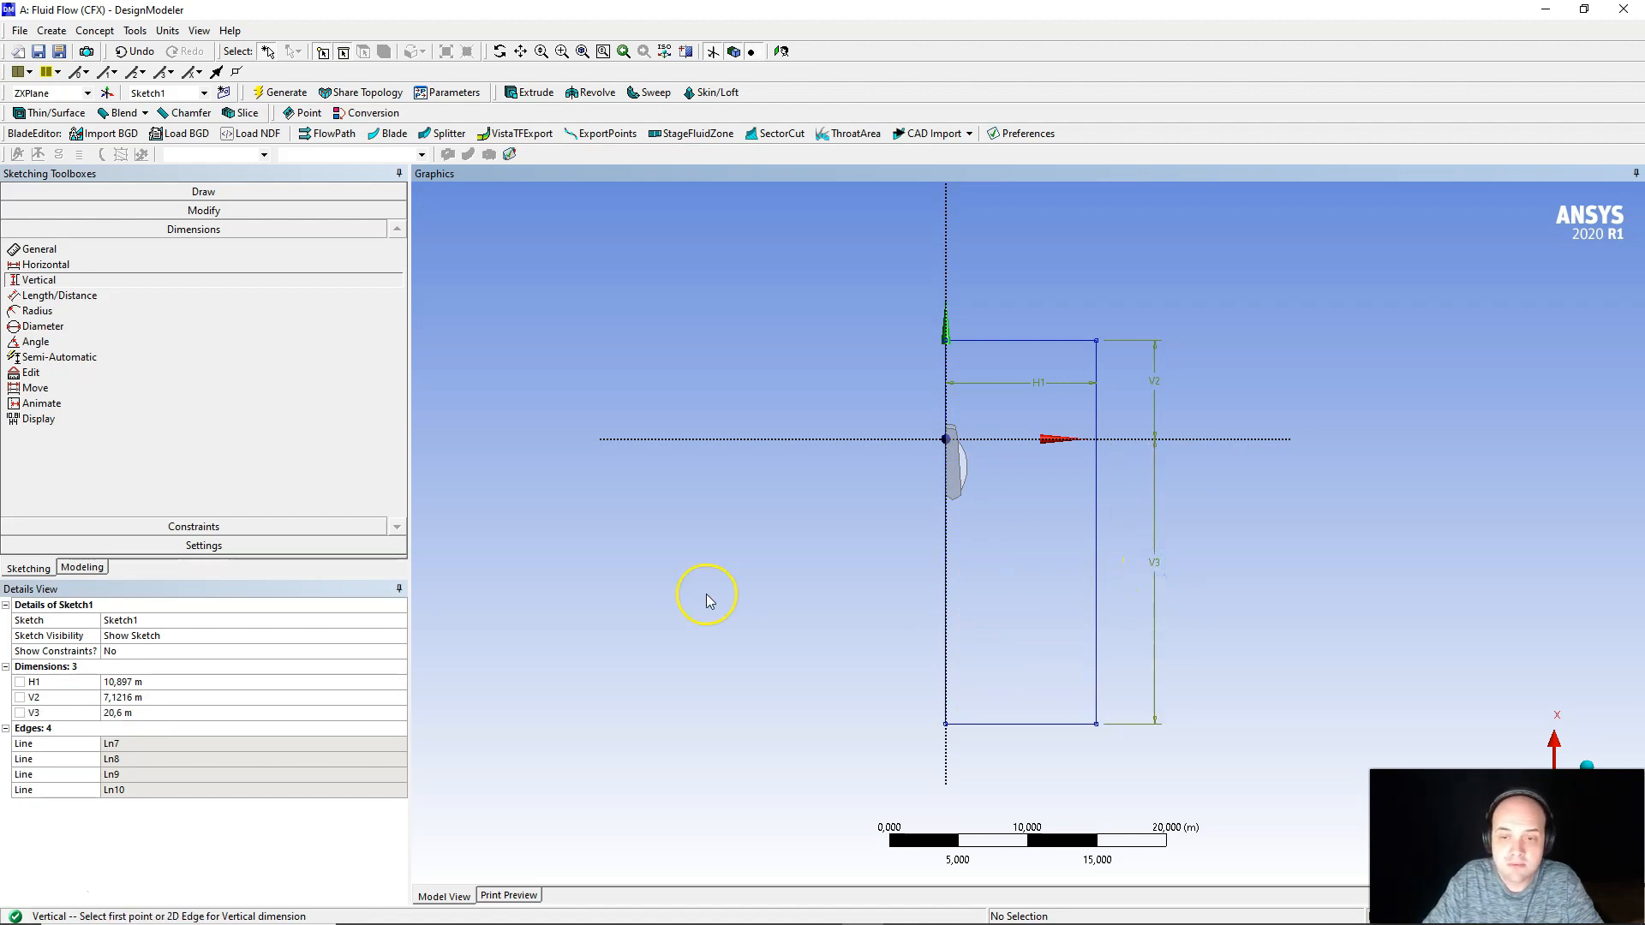
- Set the rectangle's dimensions H1 to 5 m, V2 to 5 m and V3 to 12 m
click(167, 690)
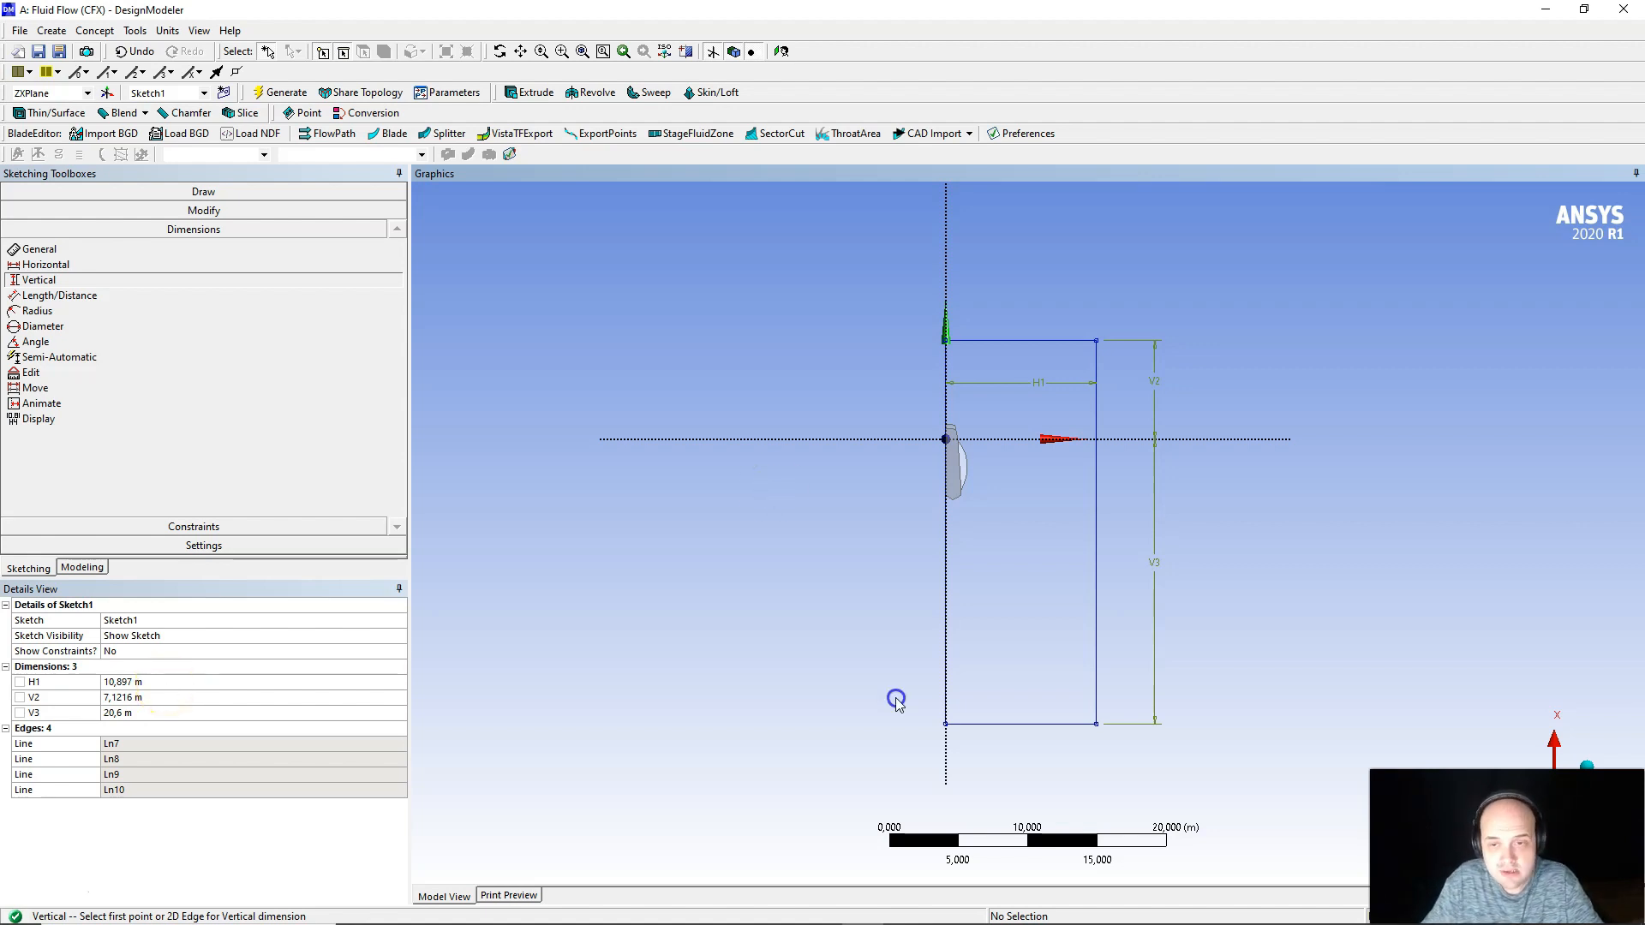
click(153, 700)
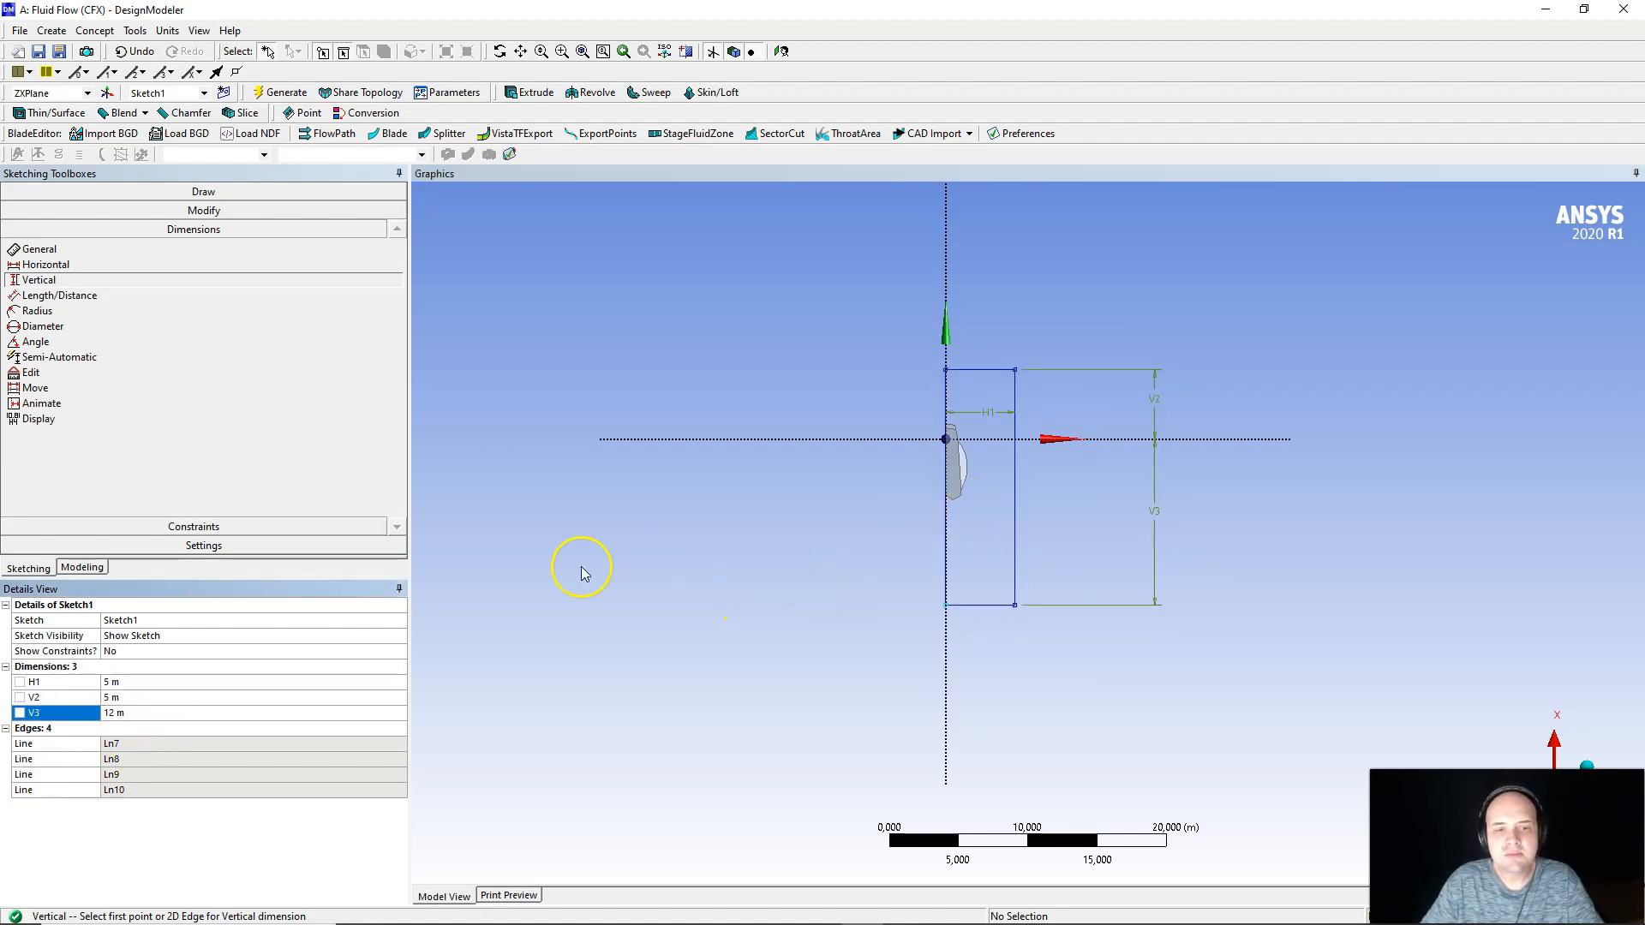
click(125, 683)
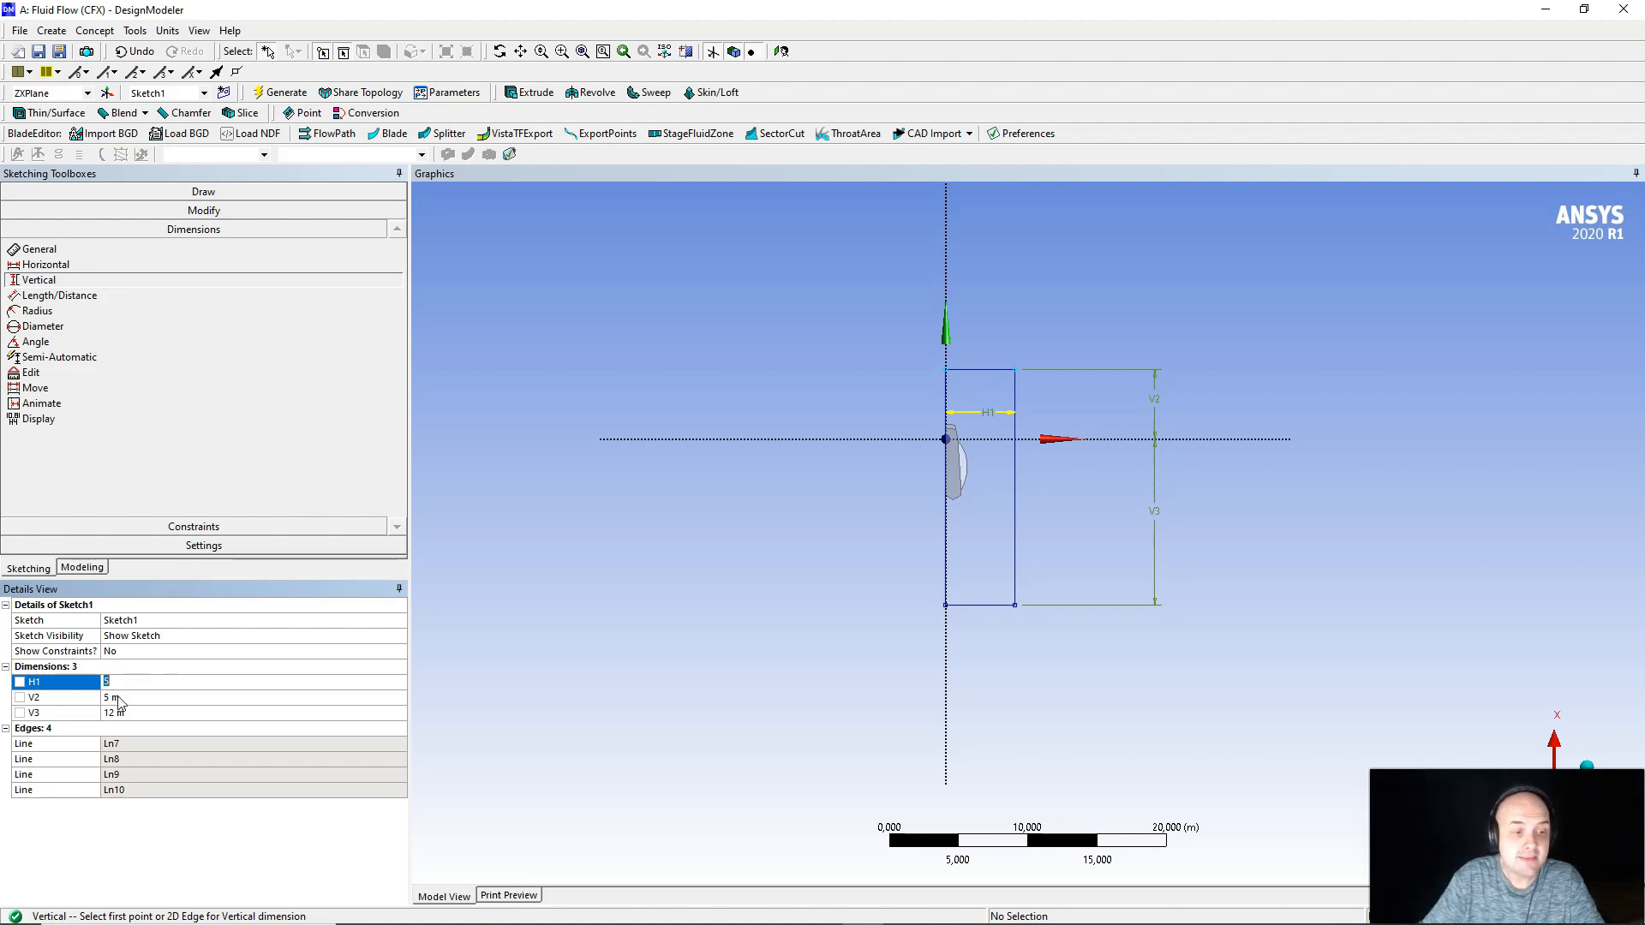
click(118, 699)
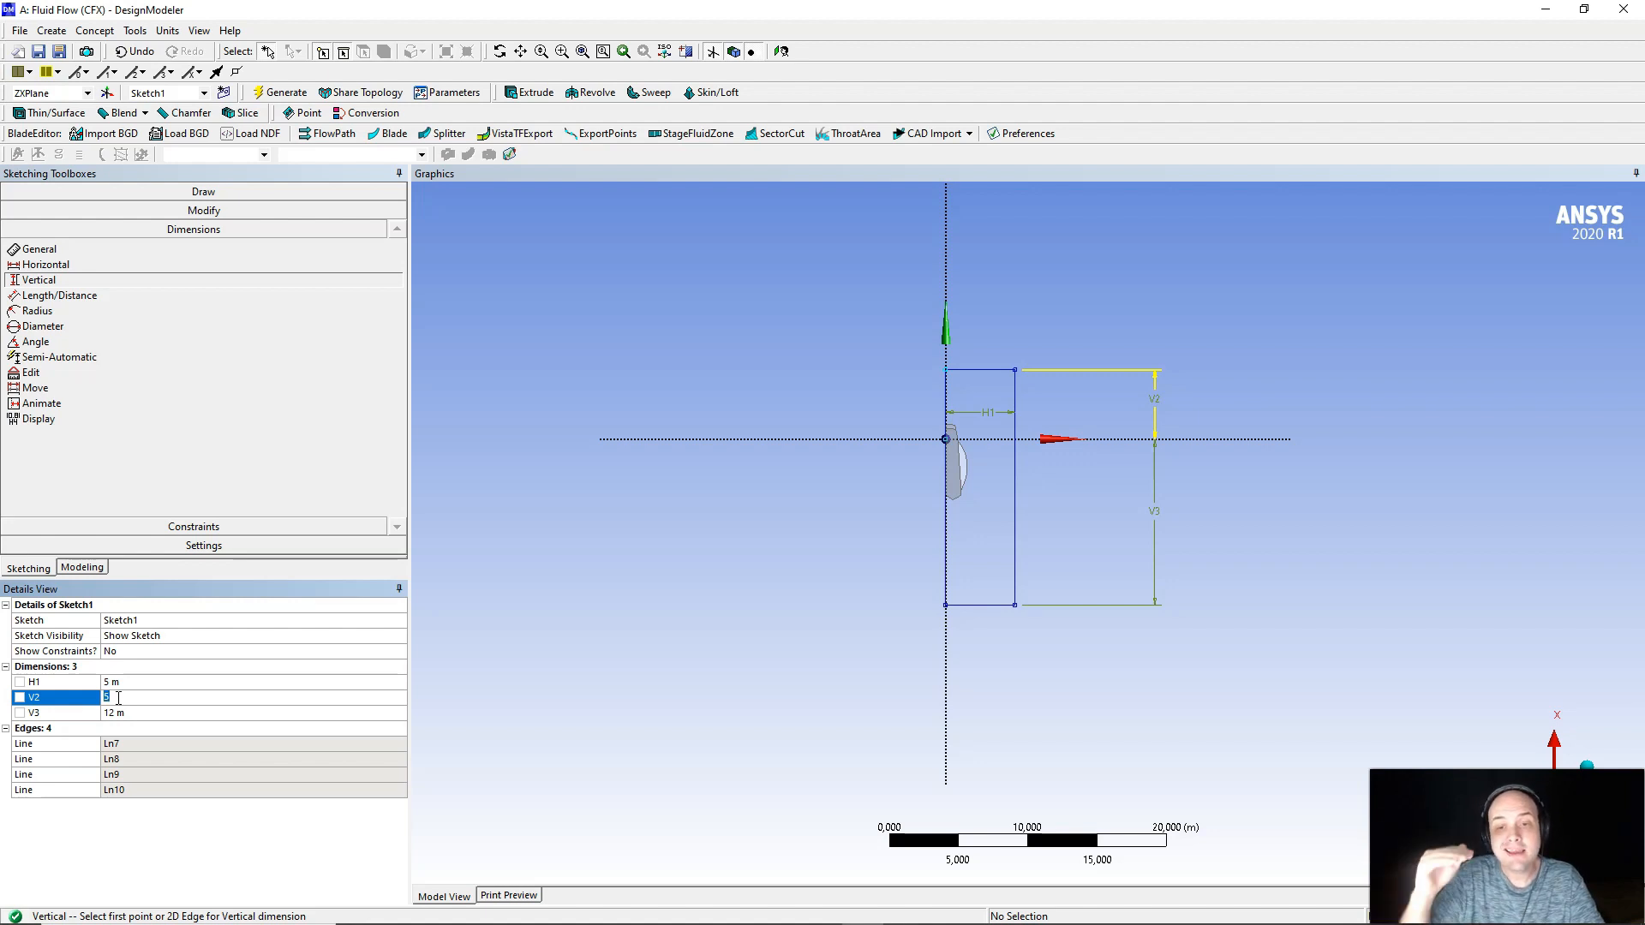
click(128, 712)
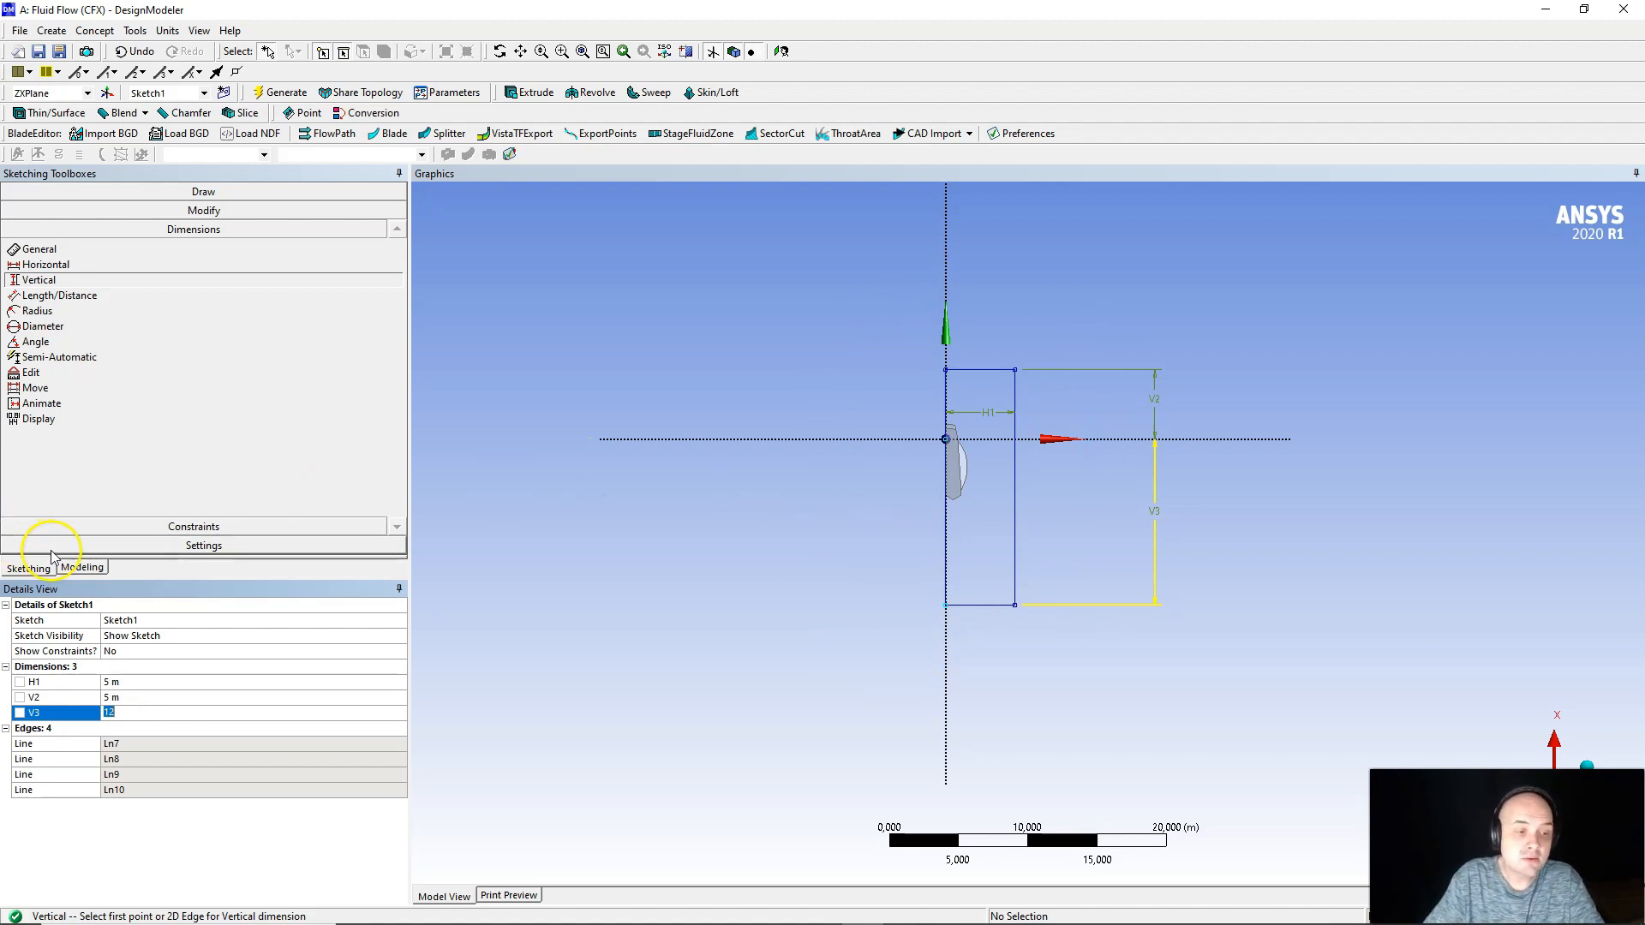
- Start an Extrude feature in the 3D model with Sketch1, the rectangle sketch on ZXPlane, as its geometry
click(82, 569)
mouse_move(881, 391)
middle_down()
mouse_move(946, 348)
mouse_move(971, 562)
mouse_move(735, 558)
mouse_move(805, 525)
mouse_move(746, 444)
middle_up()
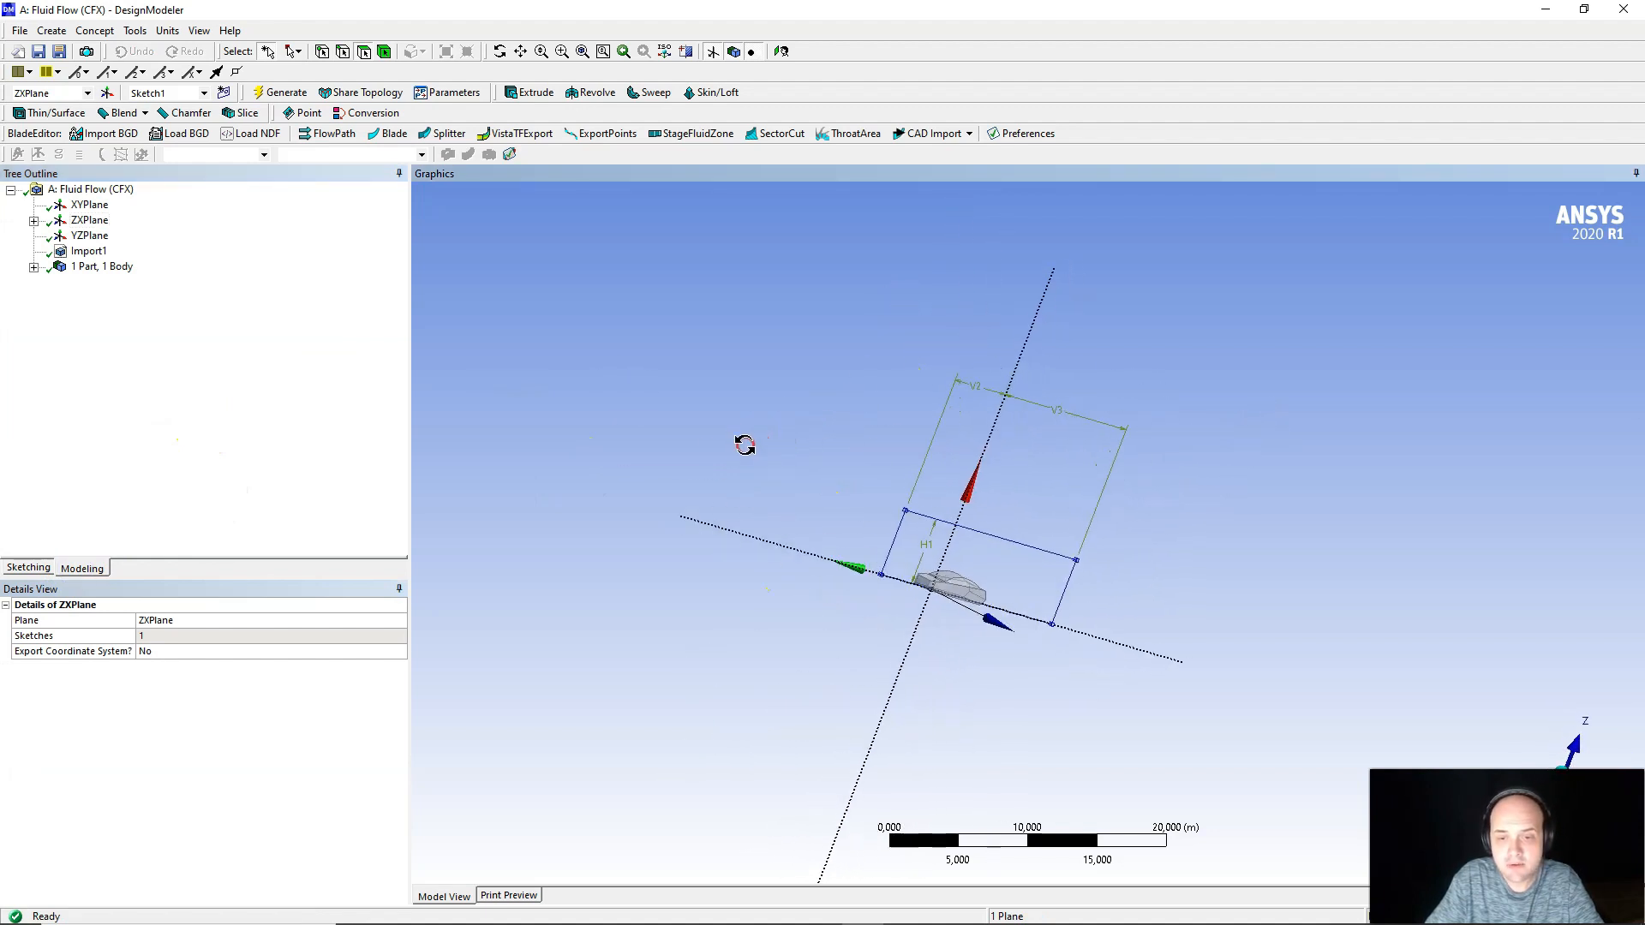
scroll(782, 549, up, 3)
mouse_move(781, 549)
middle_down()
mouse_move(852, 558)
mouse_move(646, 683)
mouse_move(852, 558)
mouse_move(1059, 525)
mouse_move(851, 360)
mouse_move(823, 477)
mouse_move(767, 529)
middle_up()
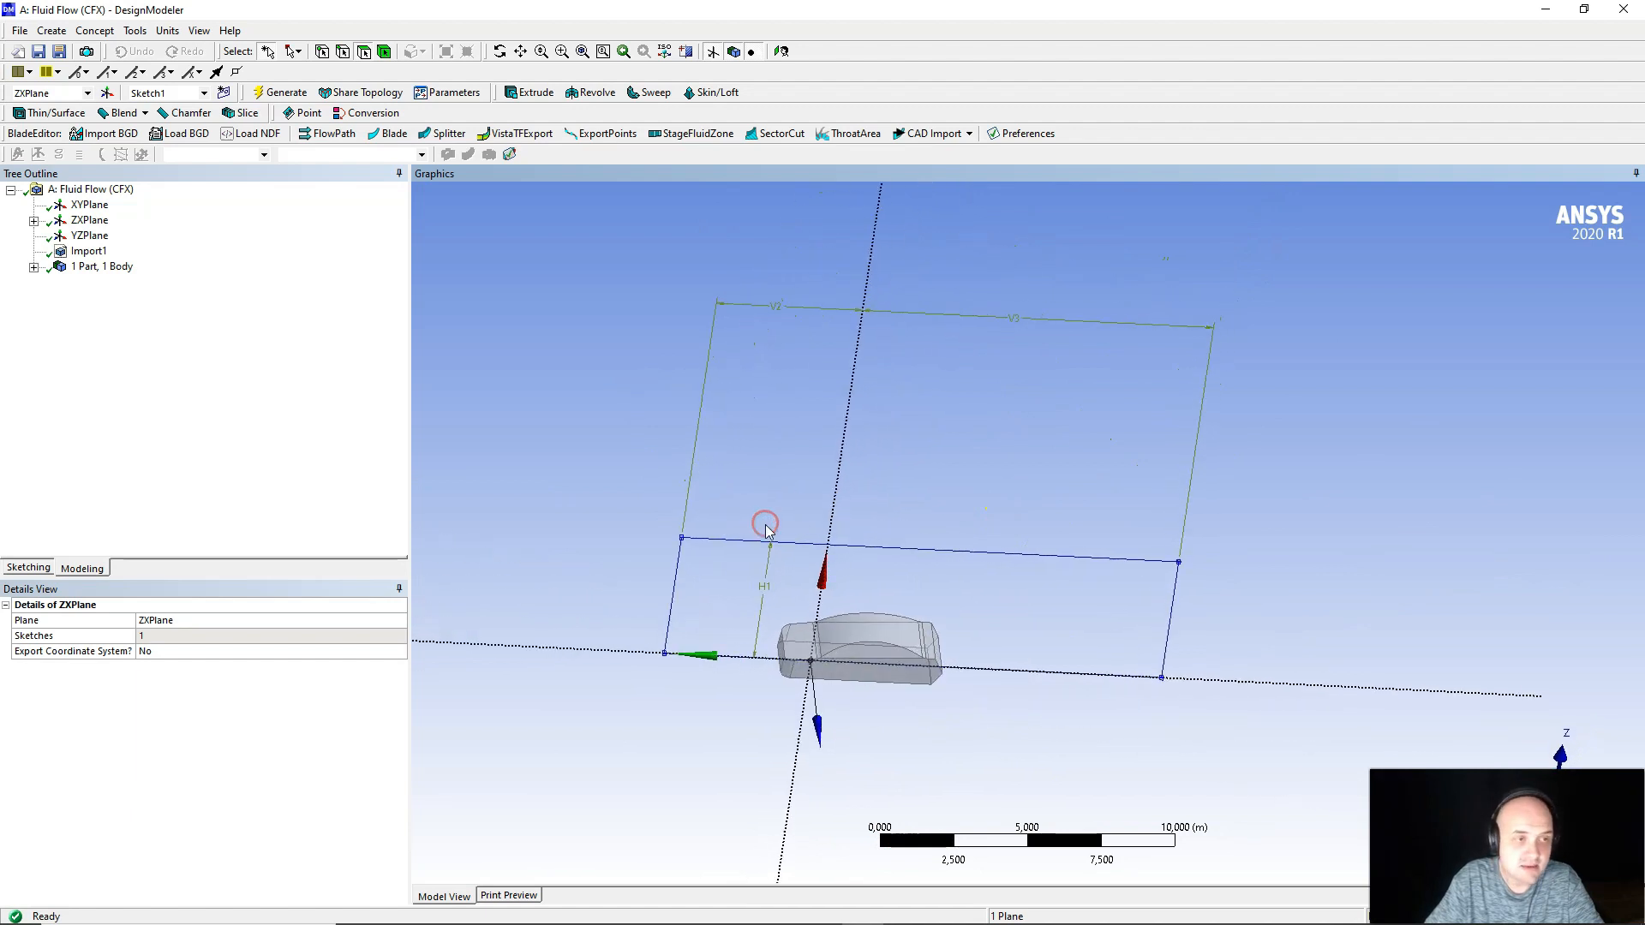
click(531, 98)
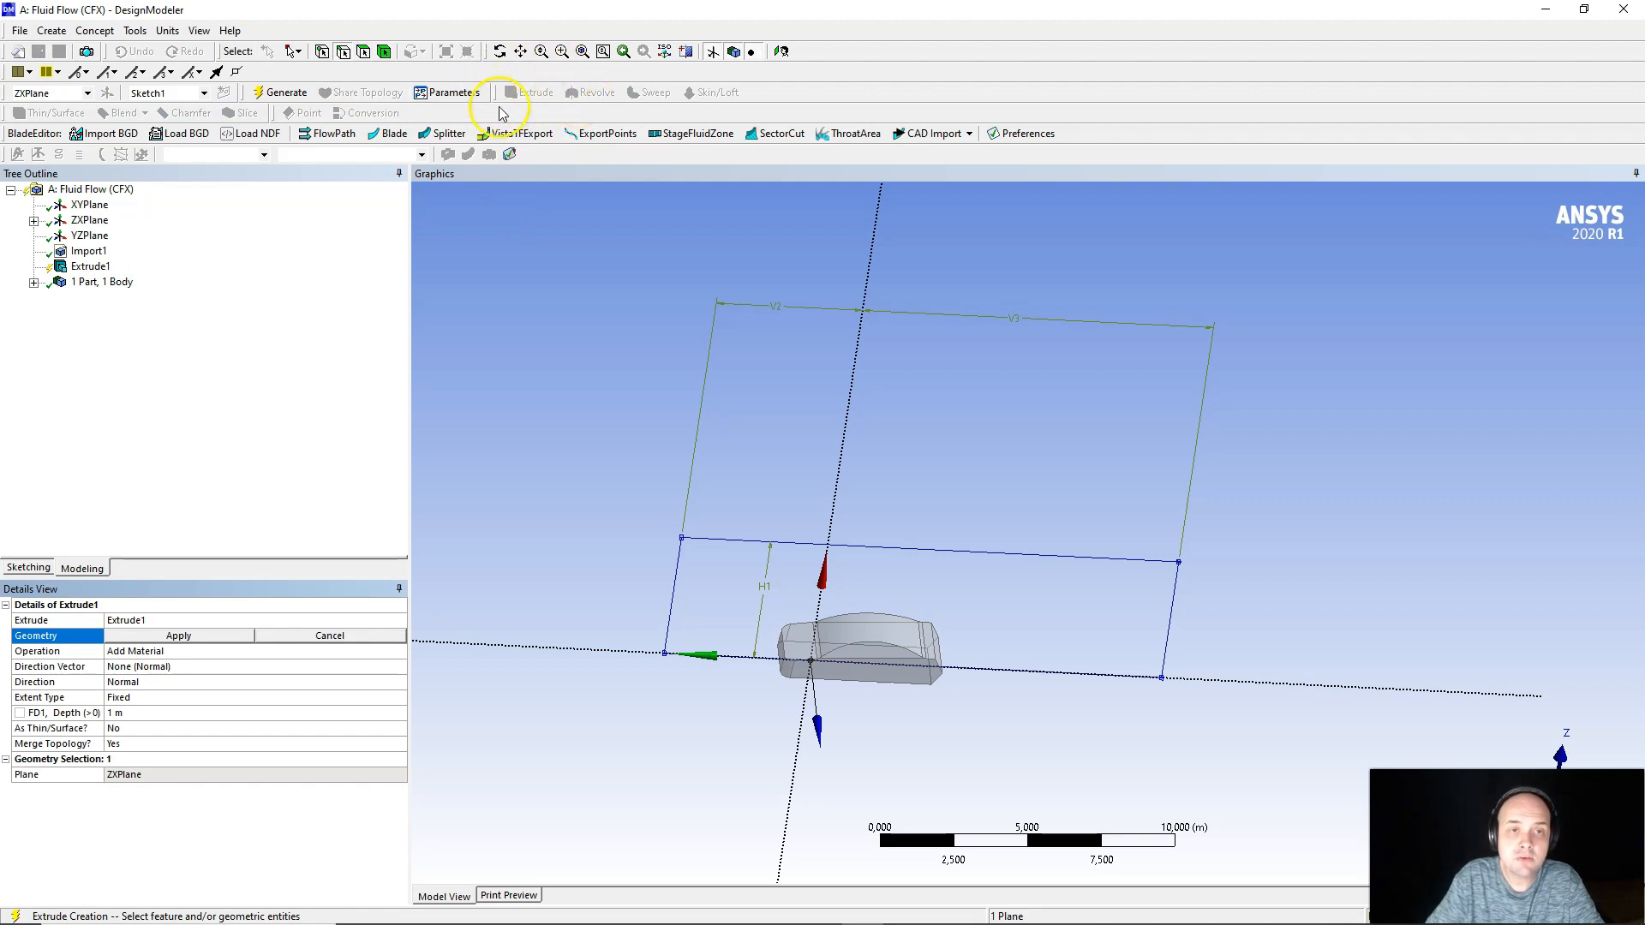
click(34, 221)
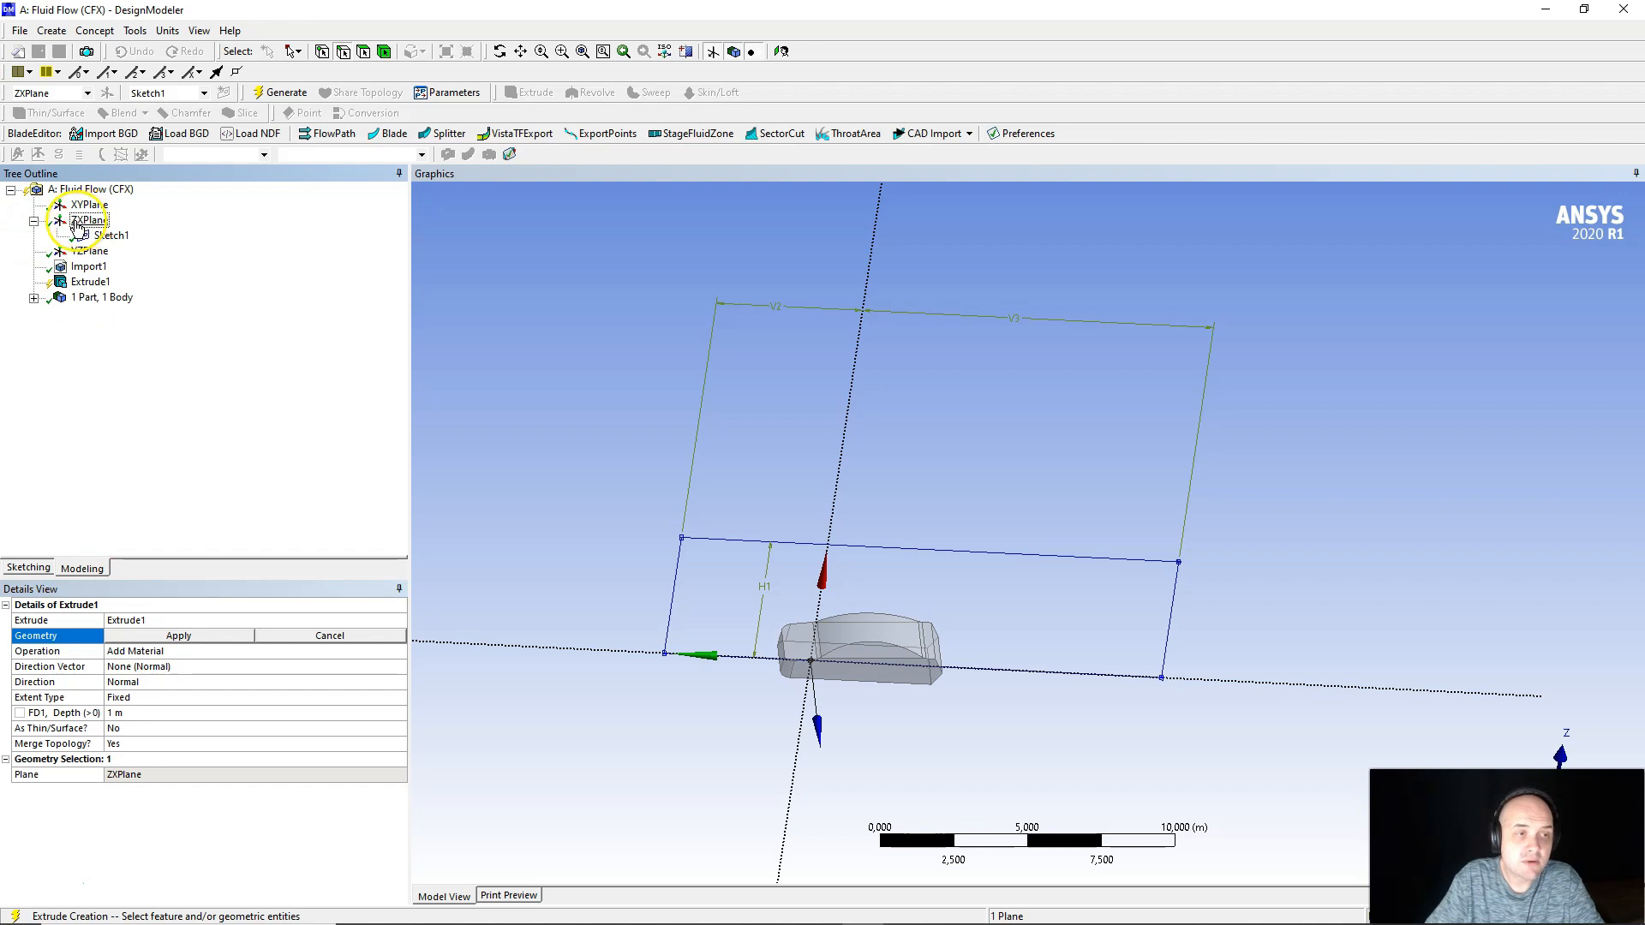
click(111, 237)
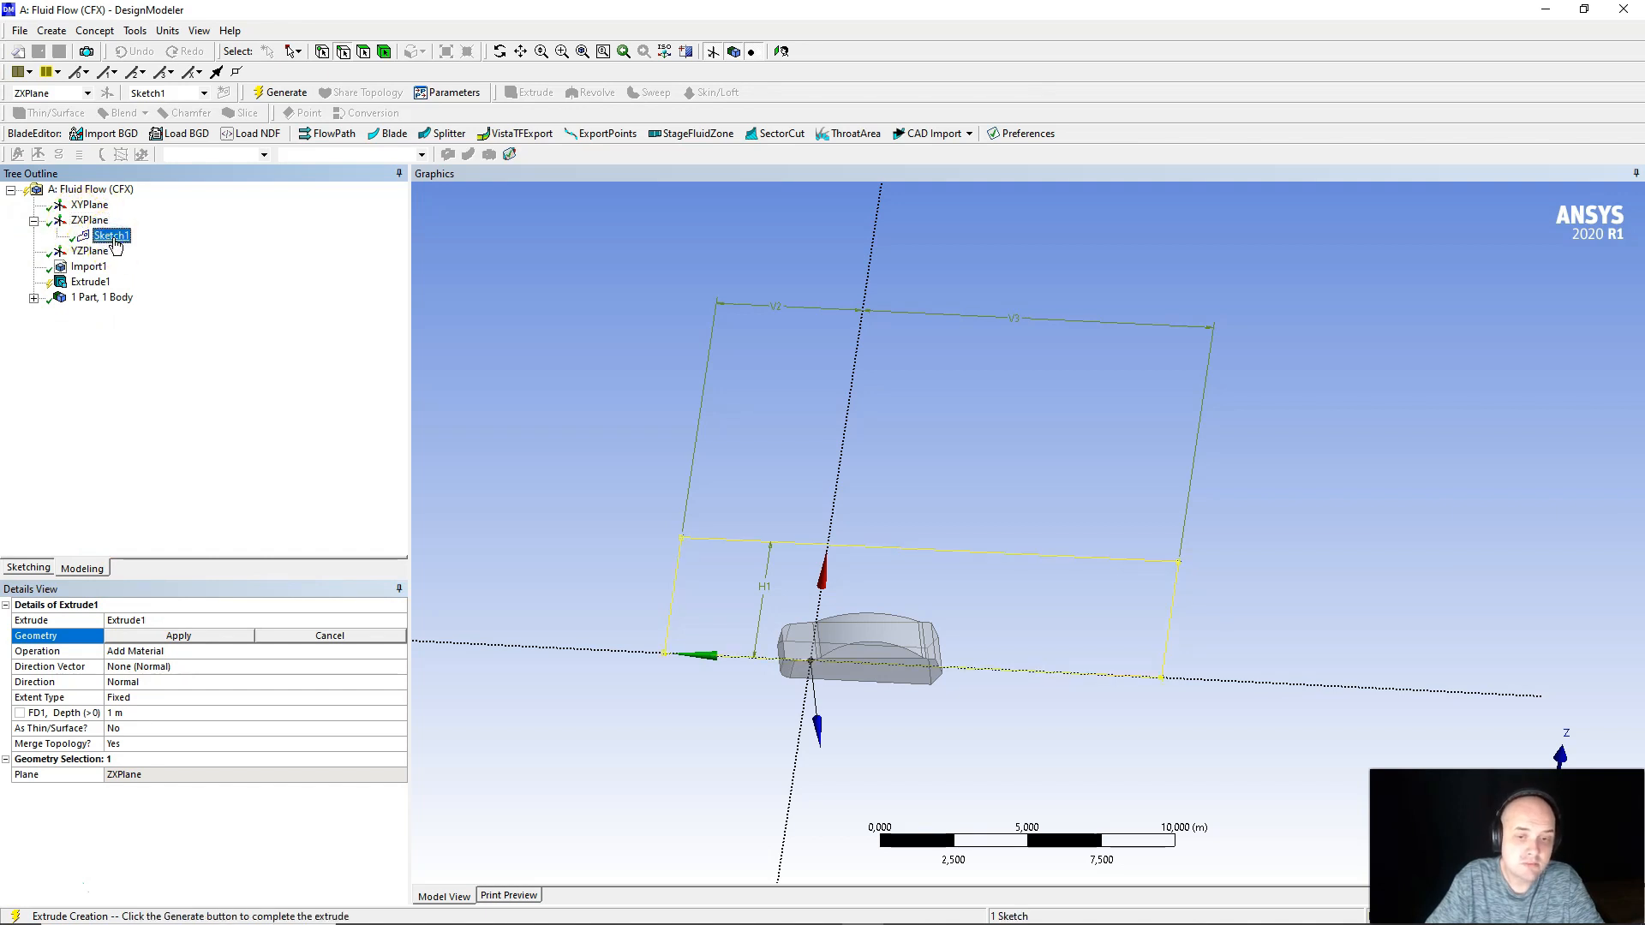
click(199, 637)
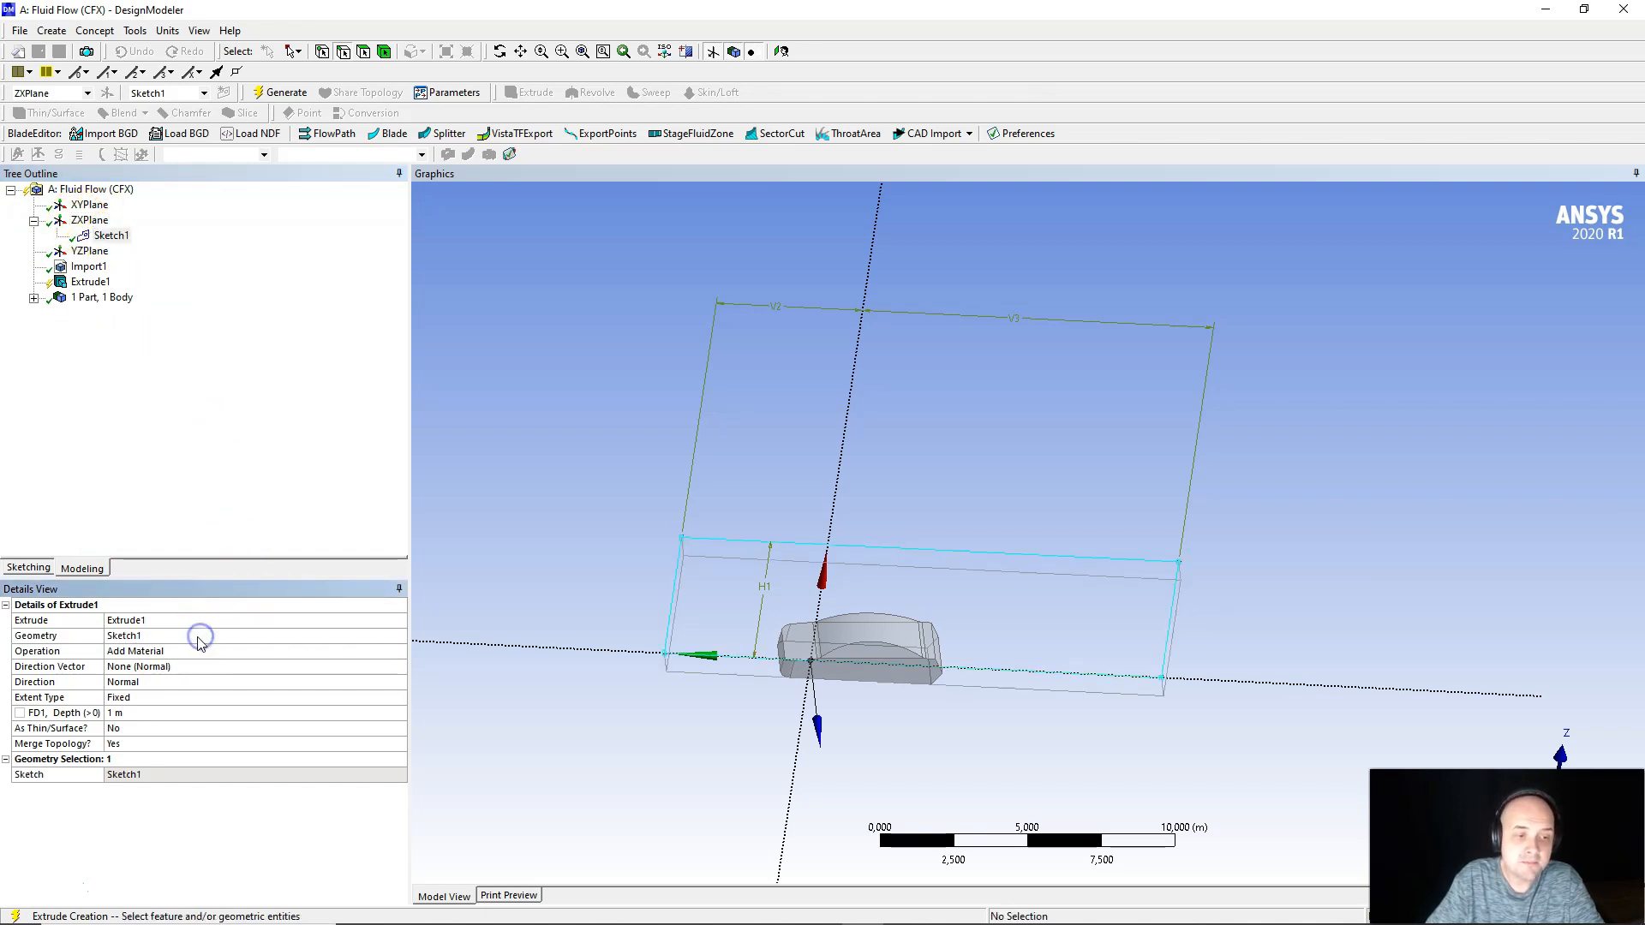
- Set the extrusion depth to 5 m and generate the air domain block over the half car
click(151, 715)
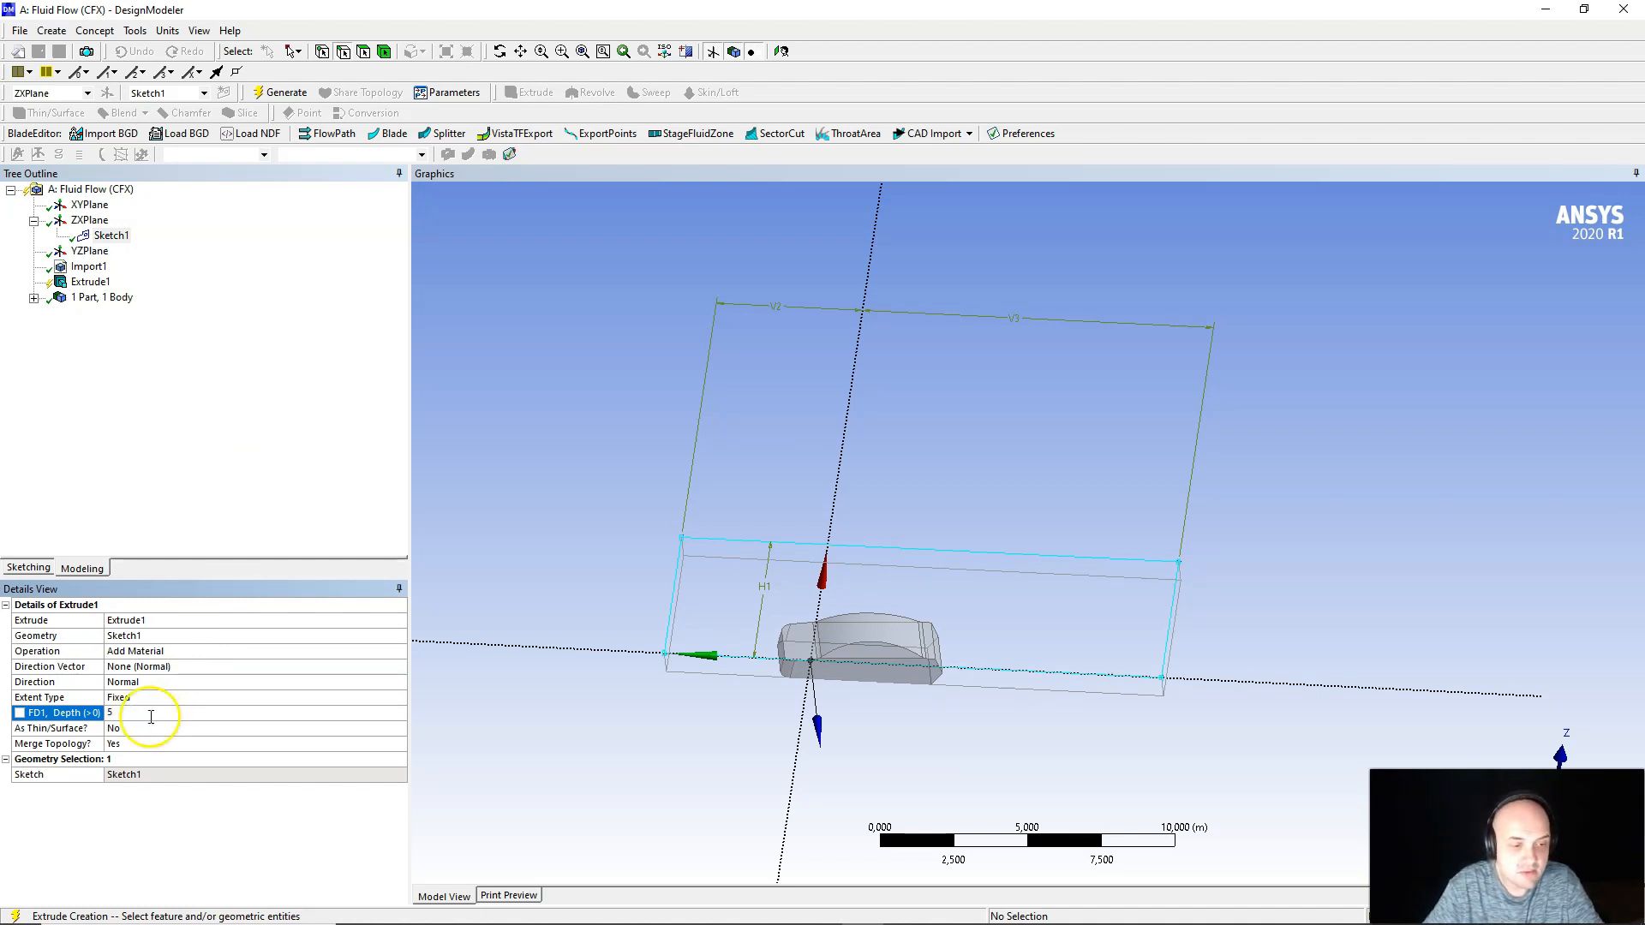
key(Return)
mouse_move(797, 690)
middle_down()
mouse_move(784, 683)
mouse_move(844, 664)
mouse_move(1065, 717)
mouse_move(908, 656)
mouse_move(960, 677)
middle_up()
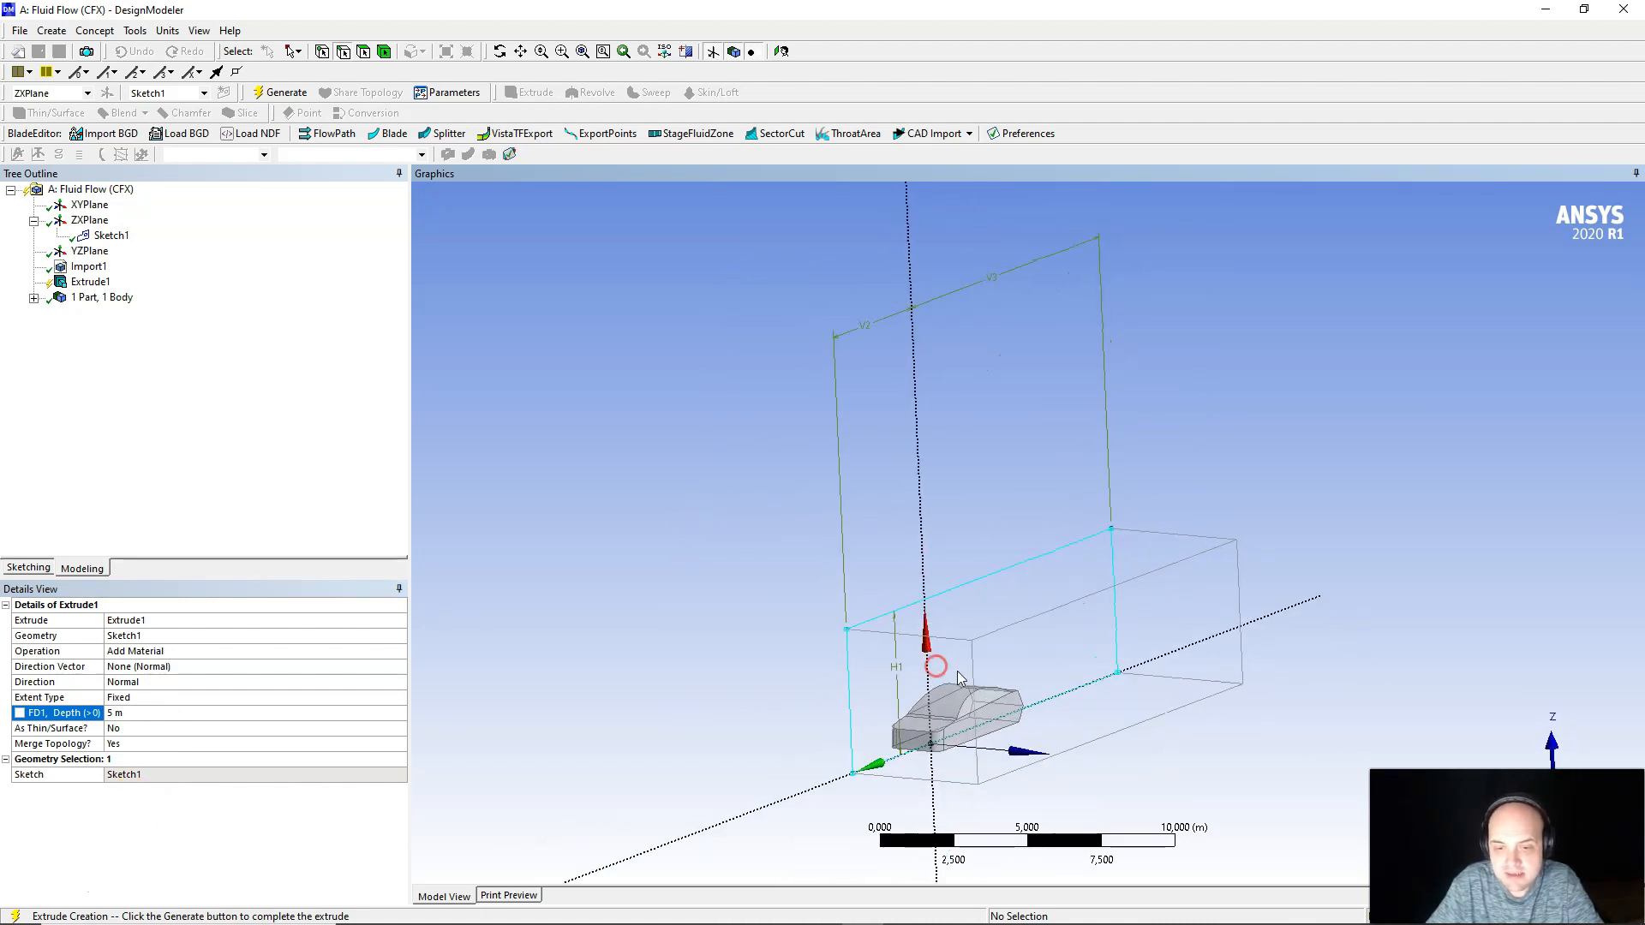
mouse_move(876, 595)
middle_down()
mouse_move(831, 580)
mouse_move(1077, 613)
mouse_move(1067, 524)
mouse_move(885, 580)
middle_up()
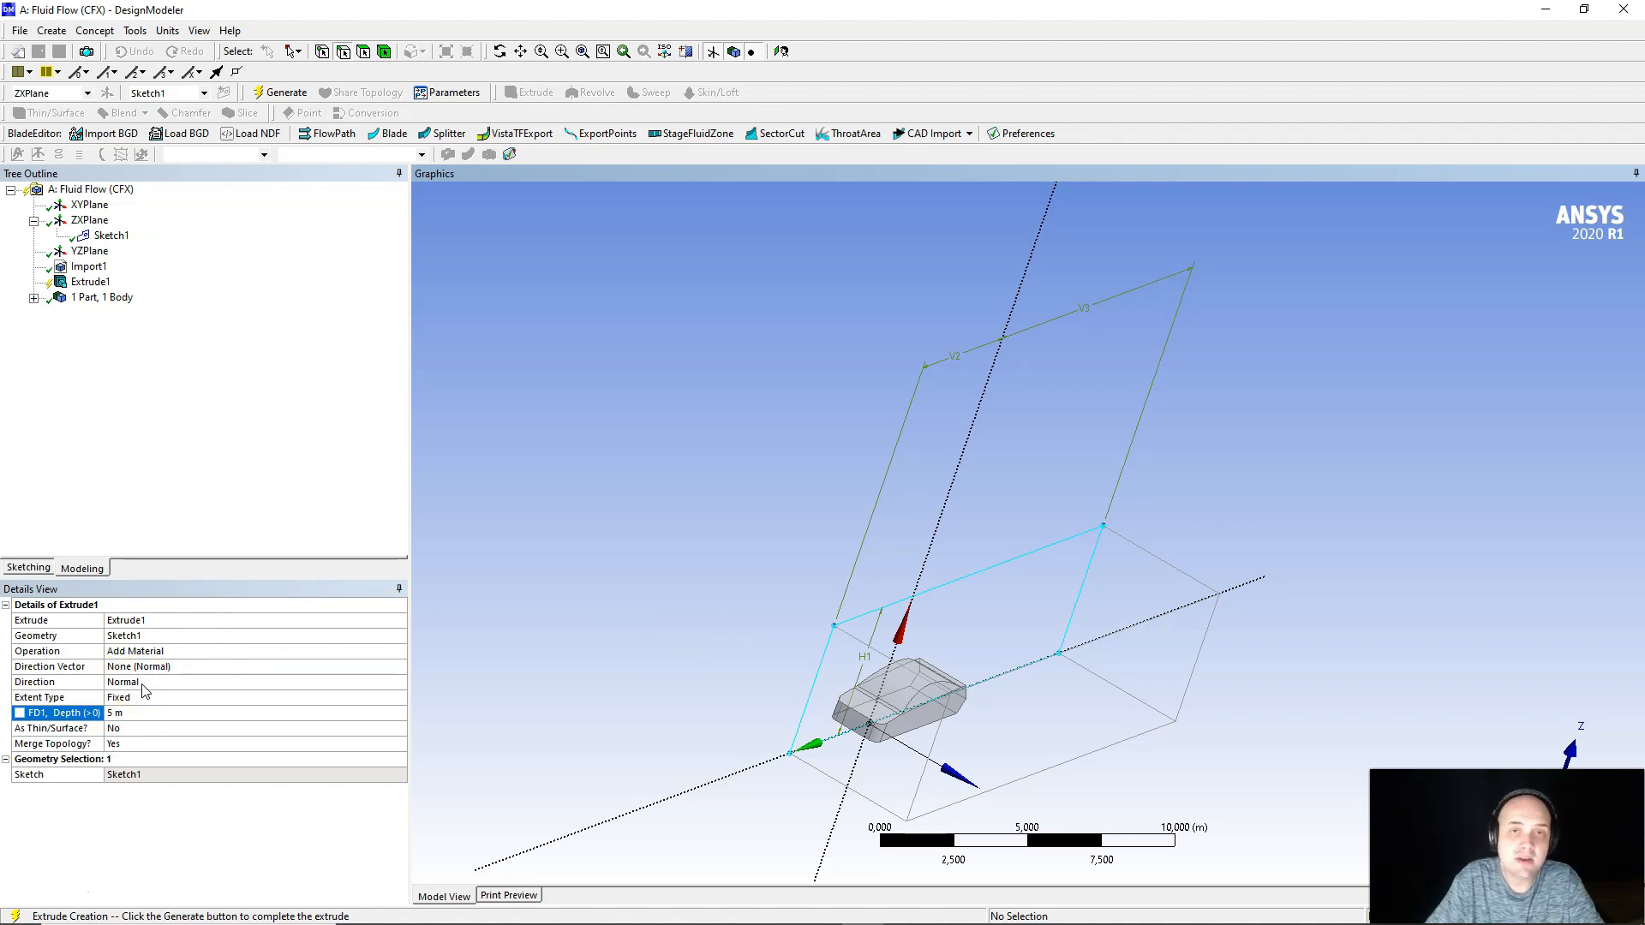
click(285, 93)
- Create a Boolean feature and set its operation to Subtract
middle_drag(991, 679, 1100, 775)
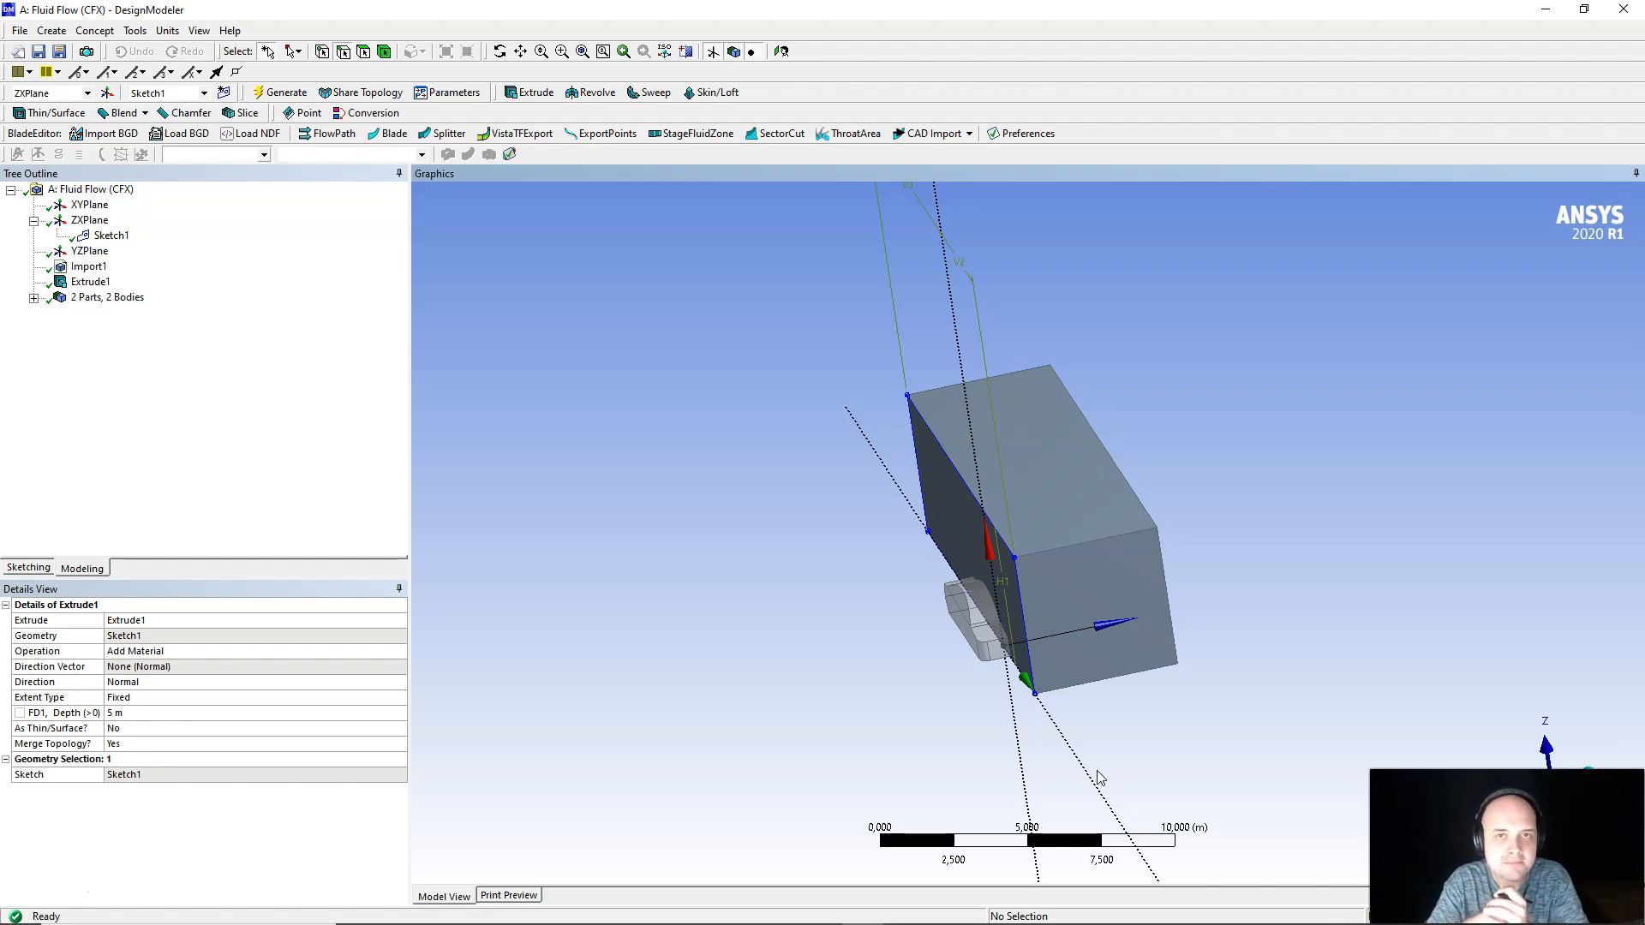
click(134, 31)
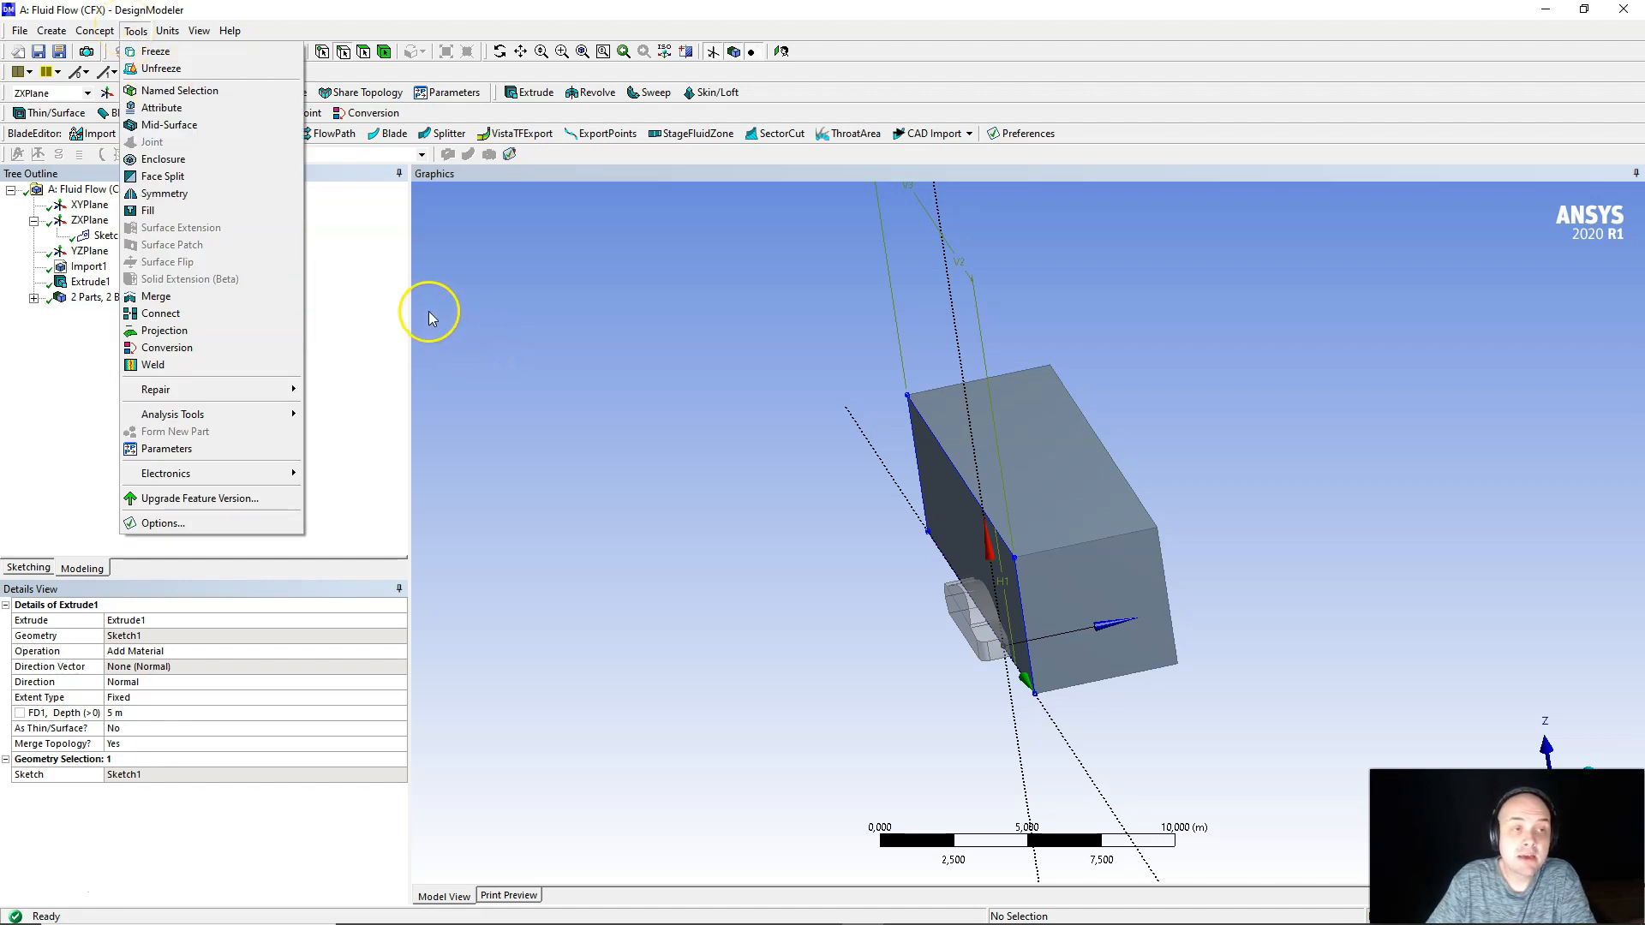
click(66, 38)
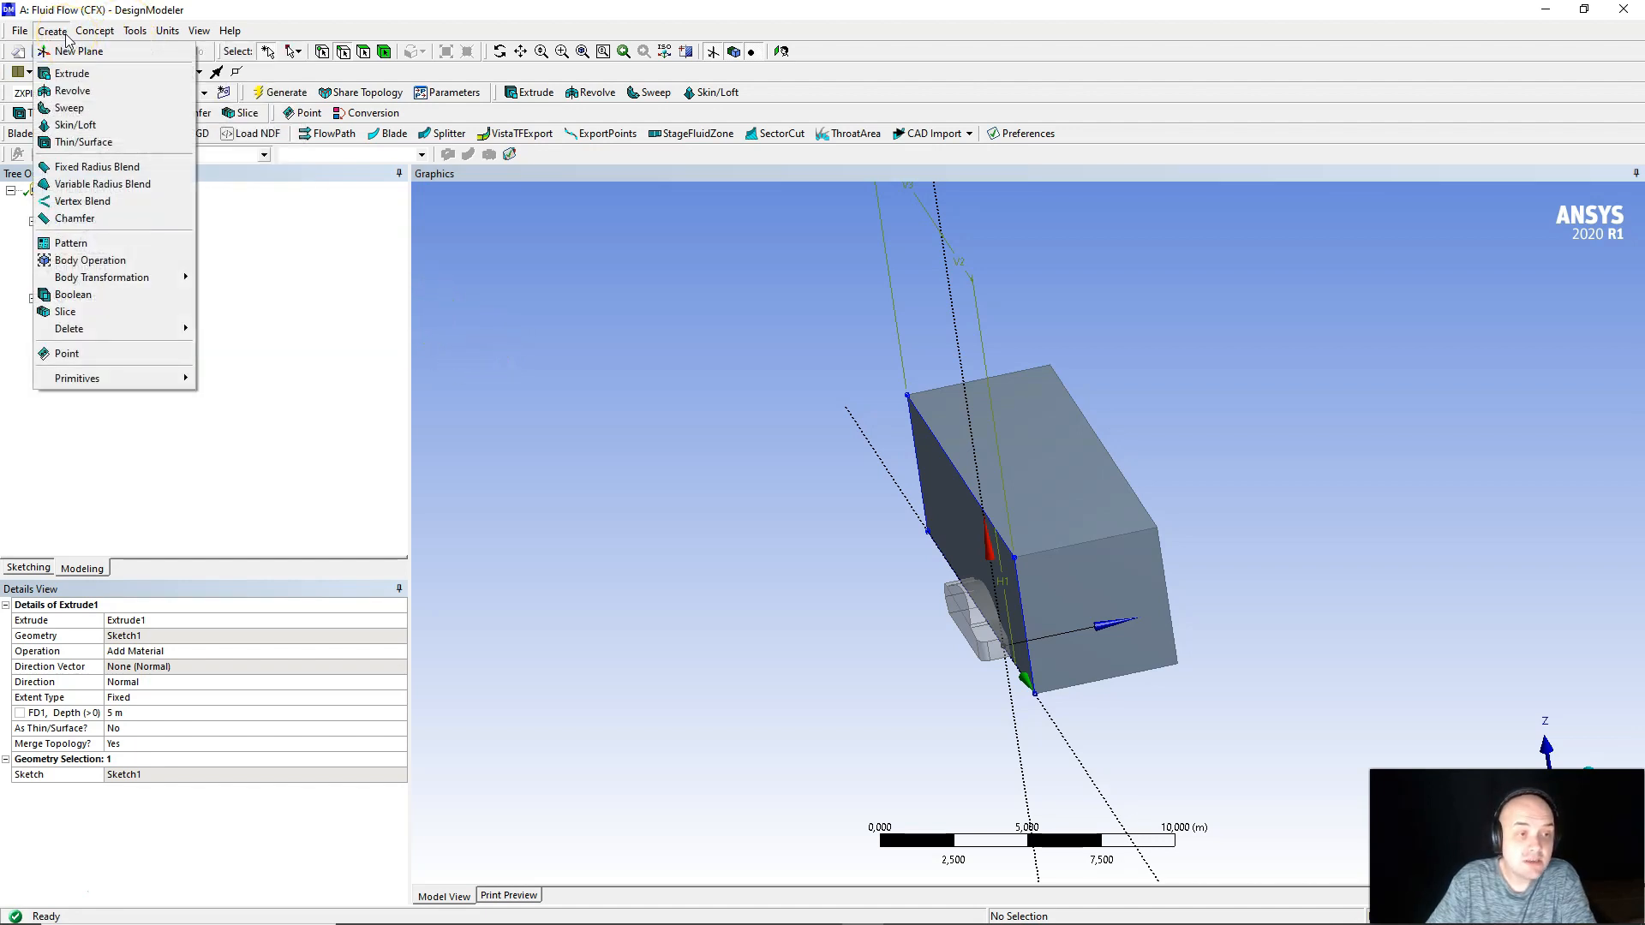
click(83, 297)
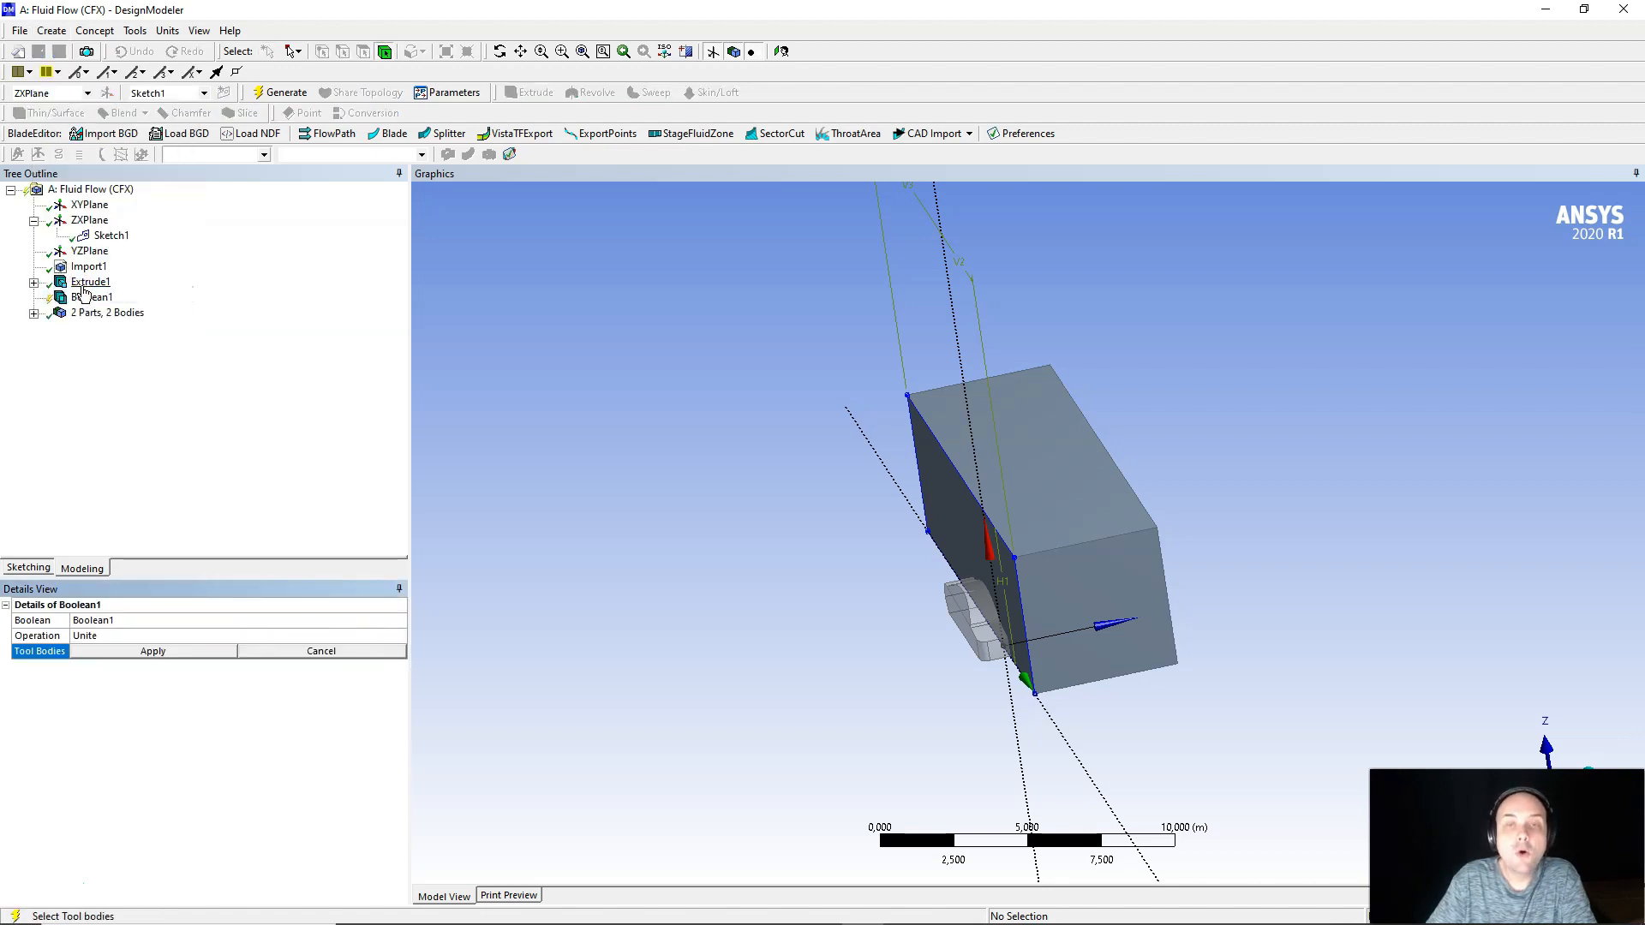
click(129, 635)
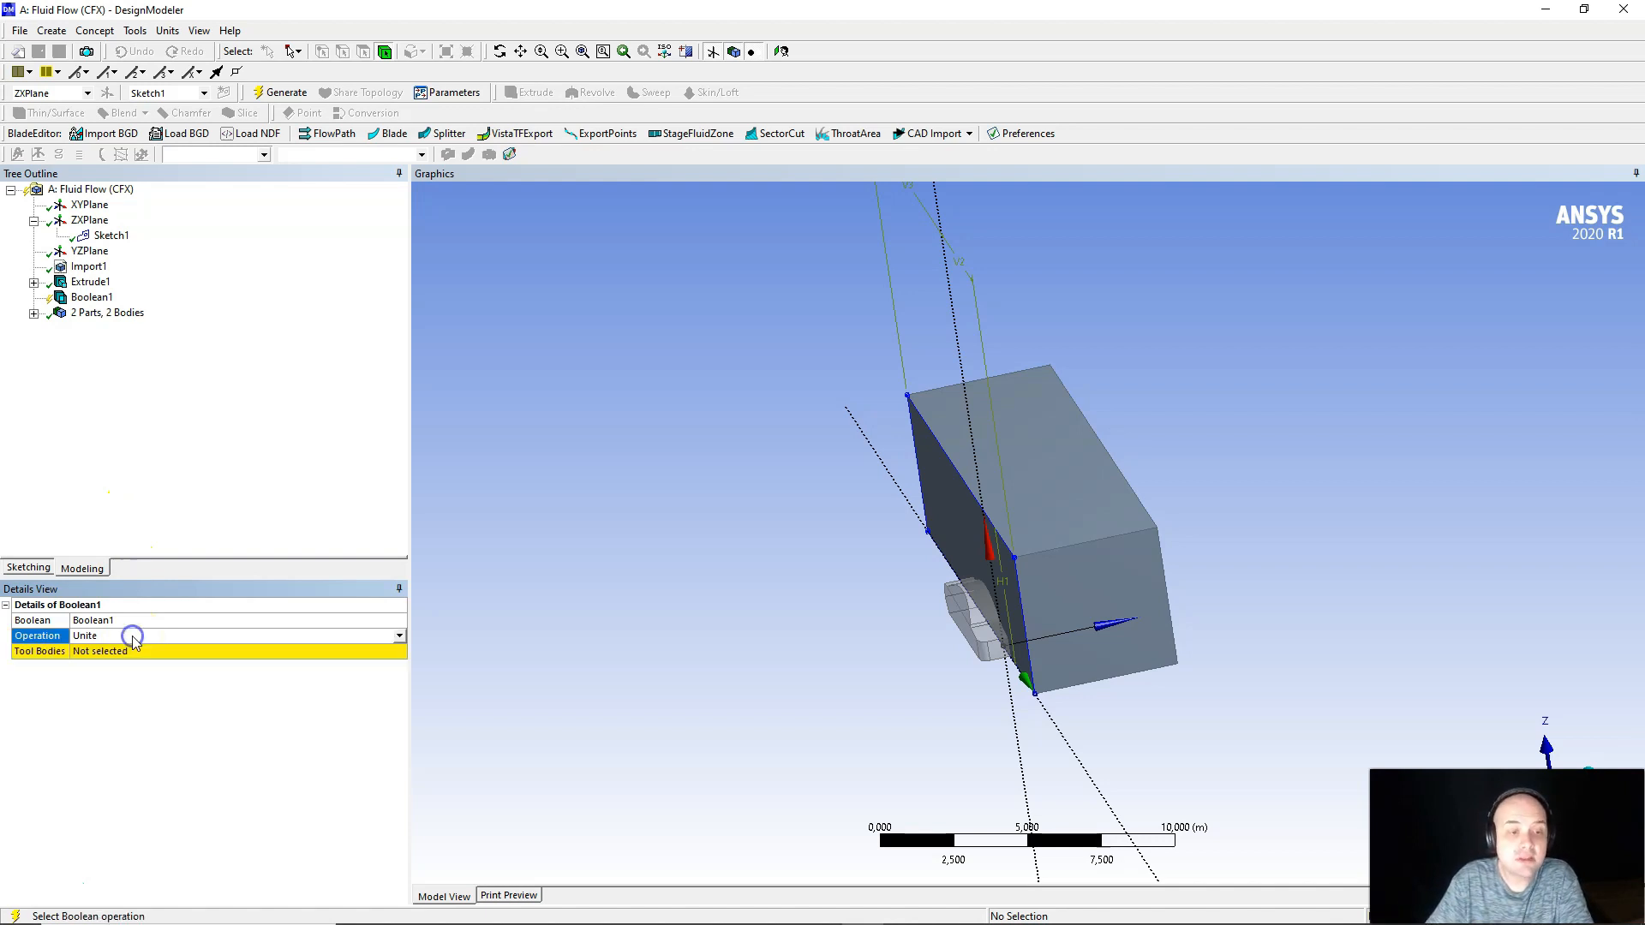
click(398, 637)
click(162, 666)
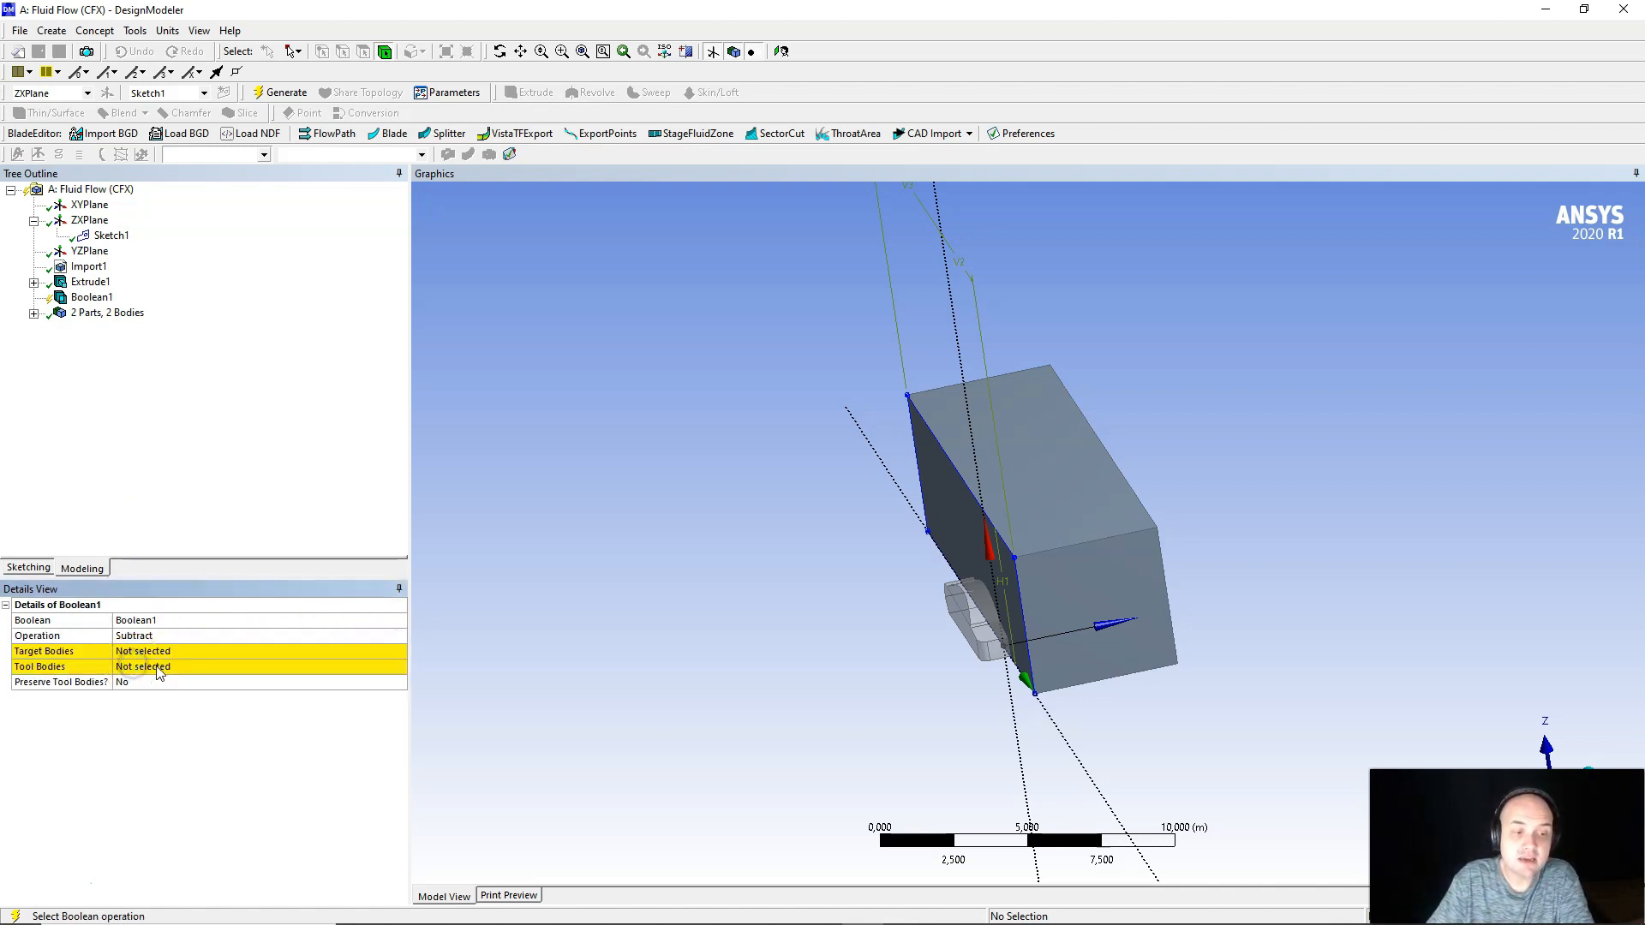
- Assign the air block as the target body and the half car as the tool body, and generate the subtraction
middle_drag(920, 683, 1036, 654)
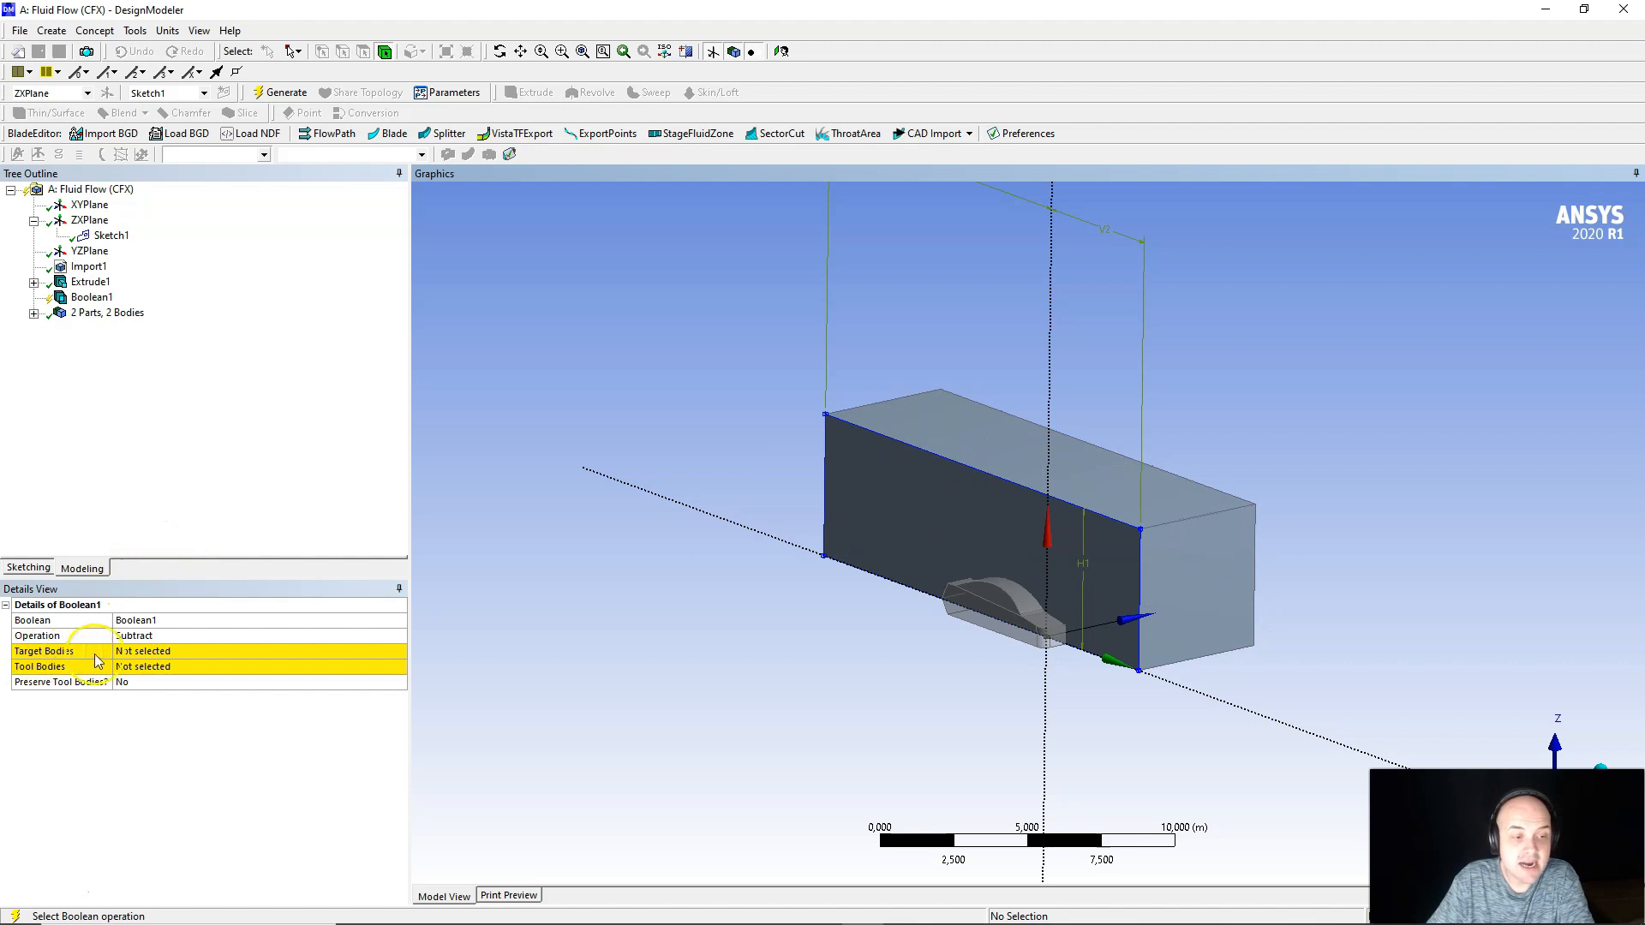
click(133, 652)
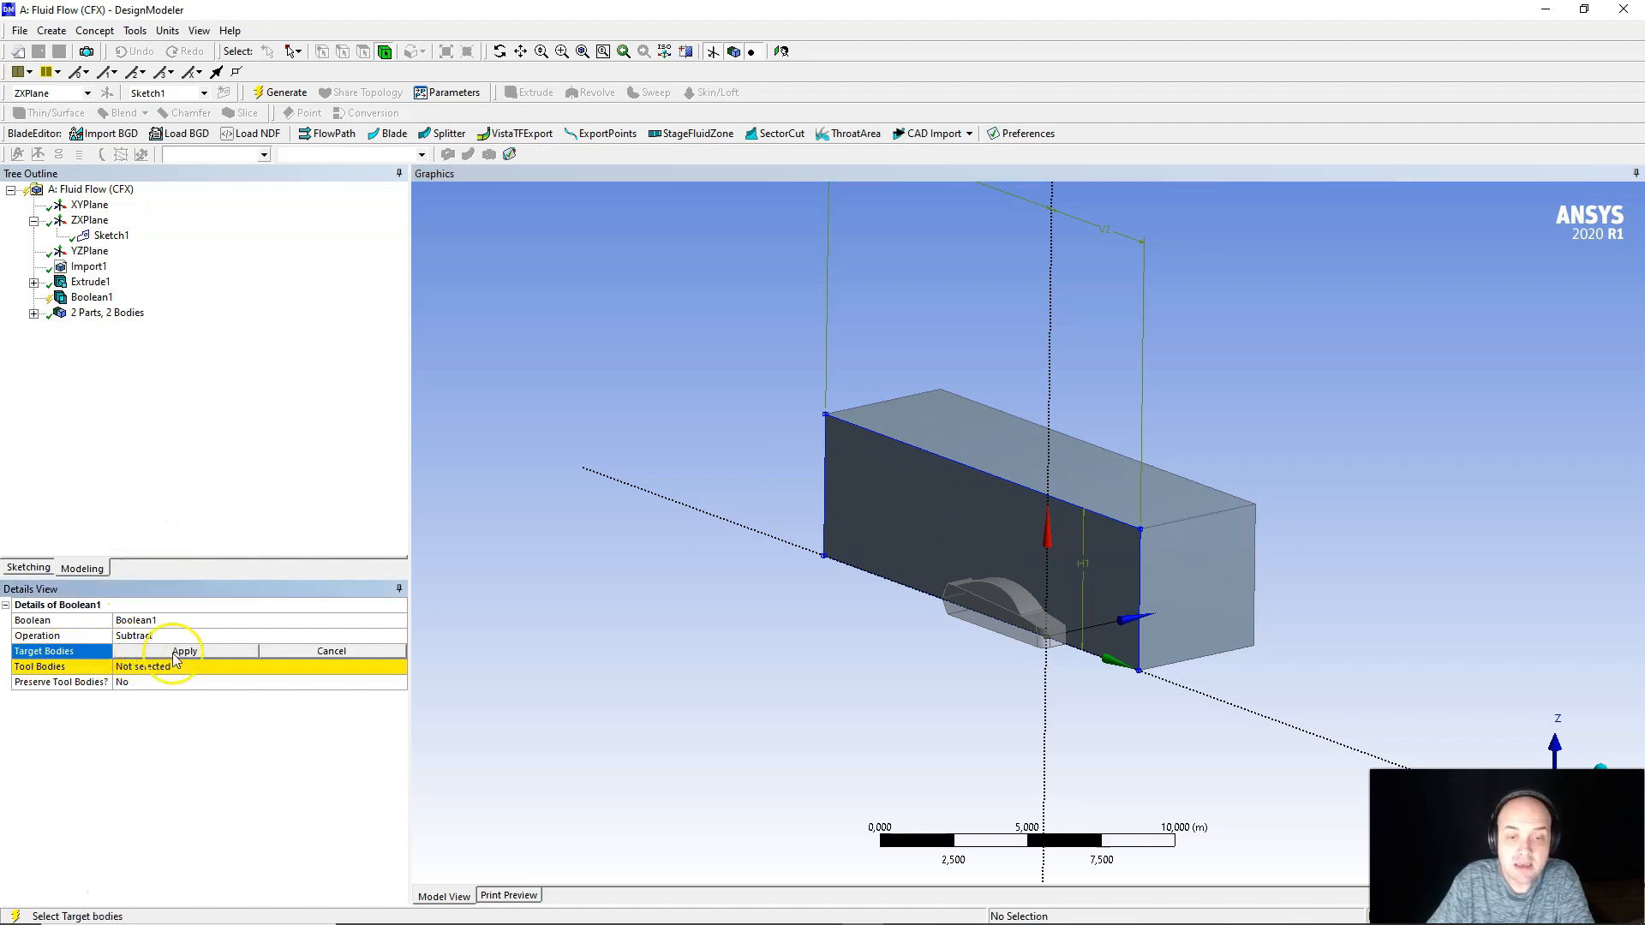
click(946, 500)
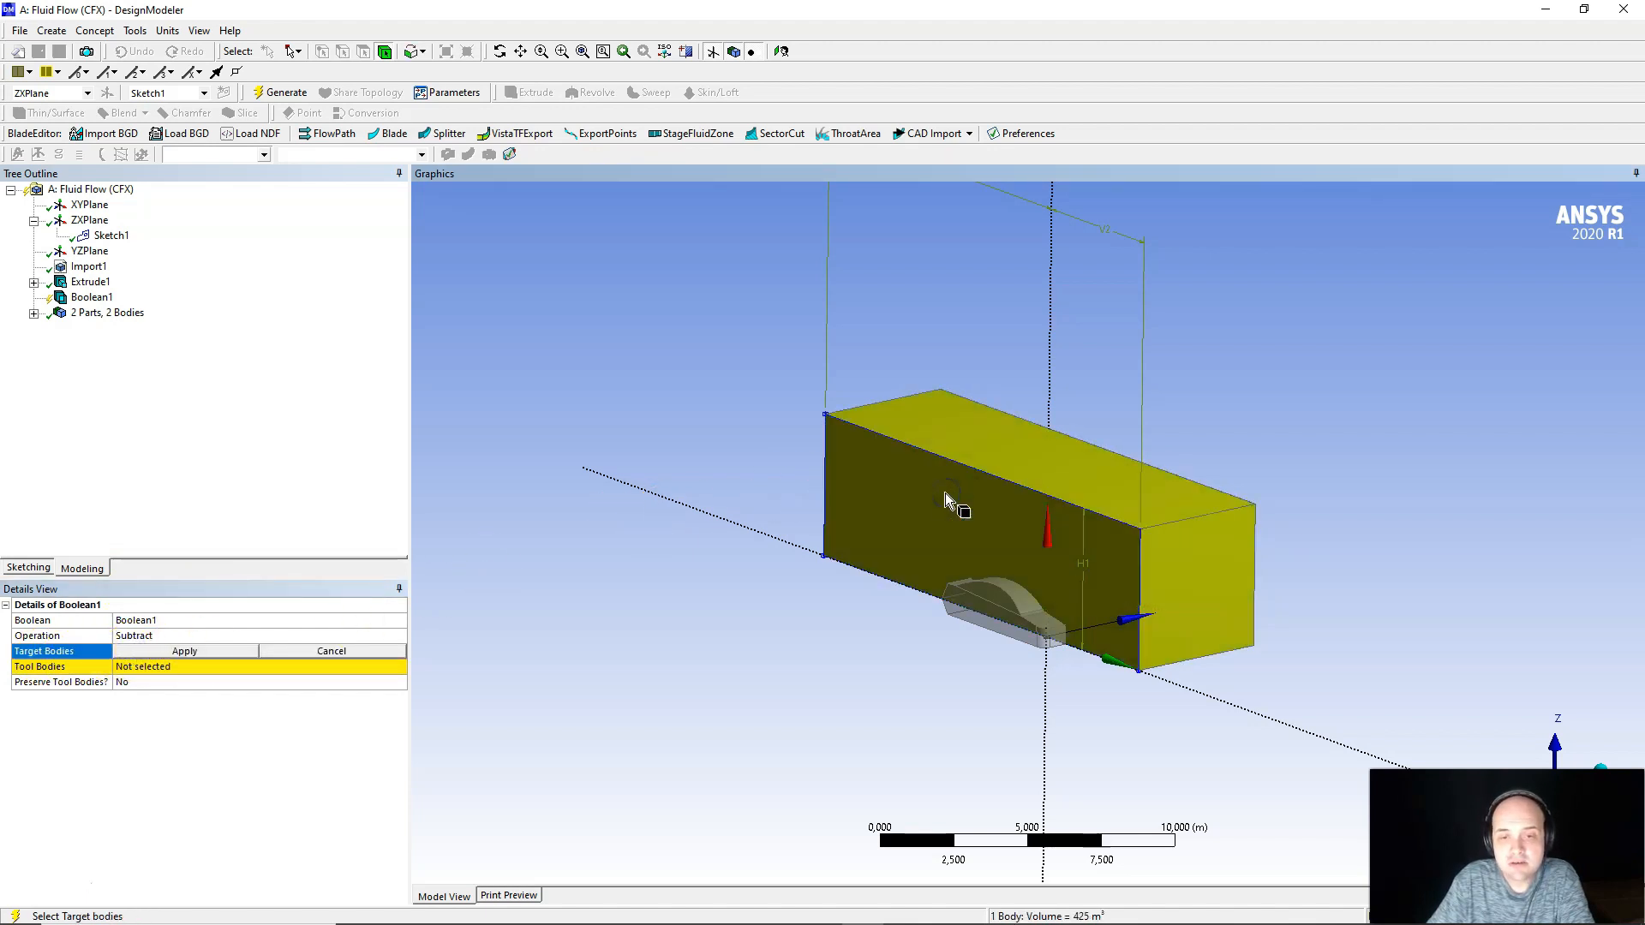
click(208, 652)
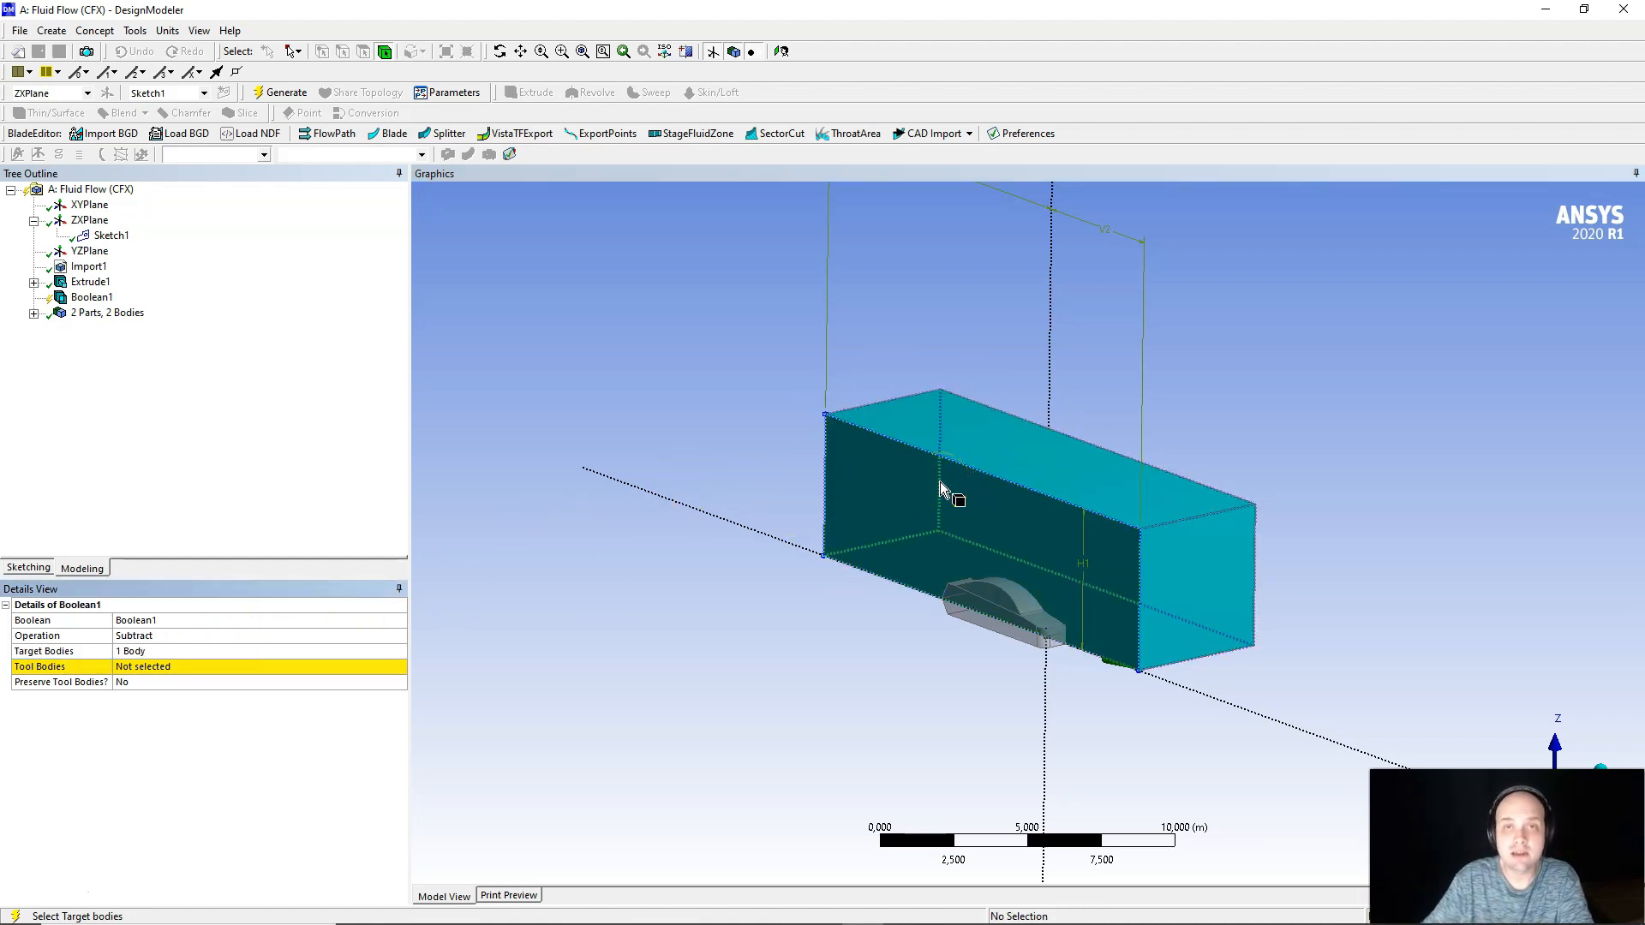
click(167, 667)
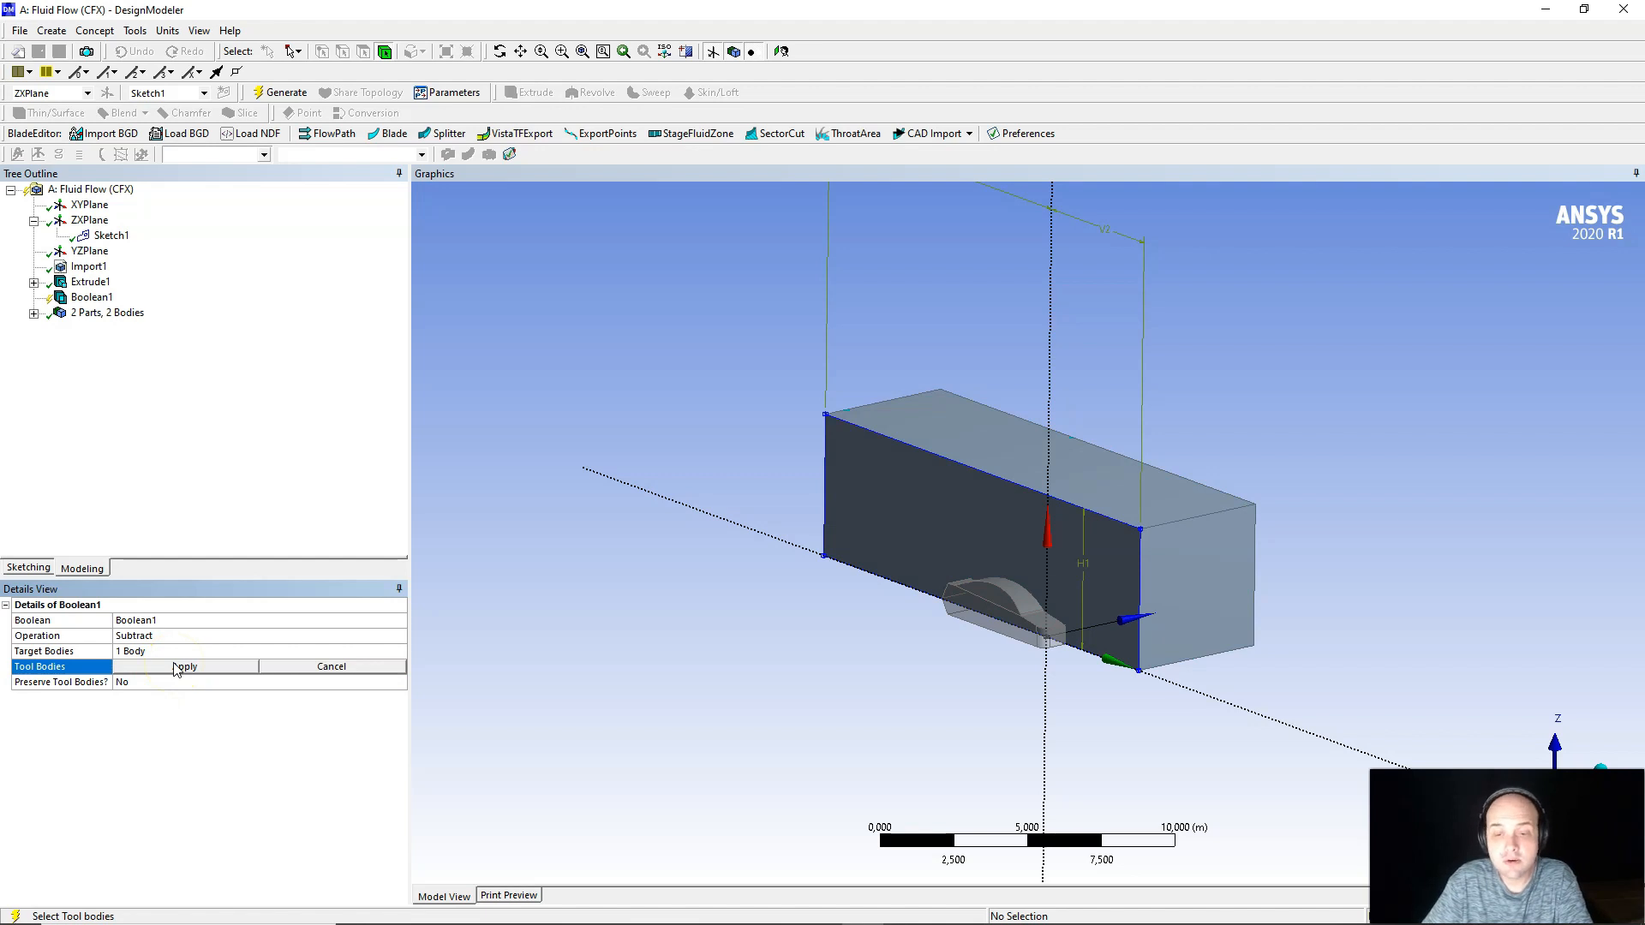
click(955, 591)
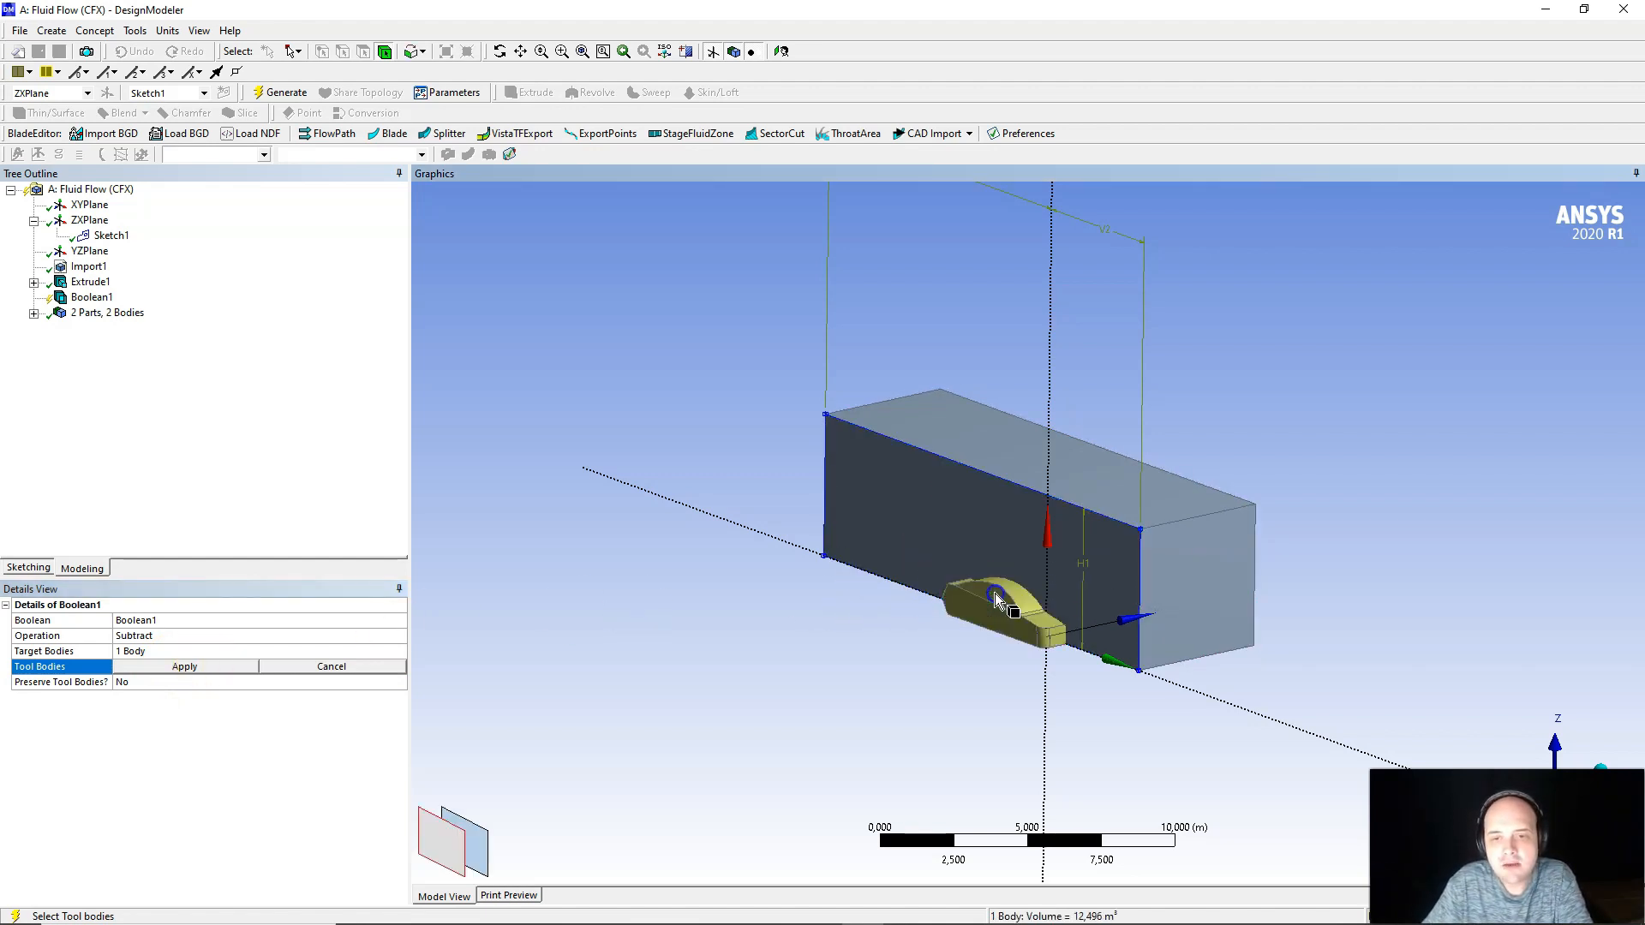
click(212, 677)
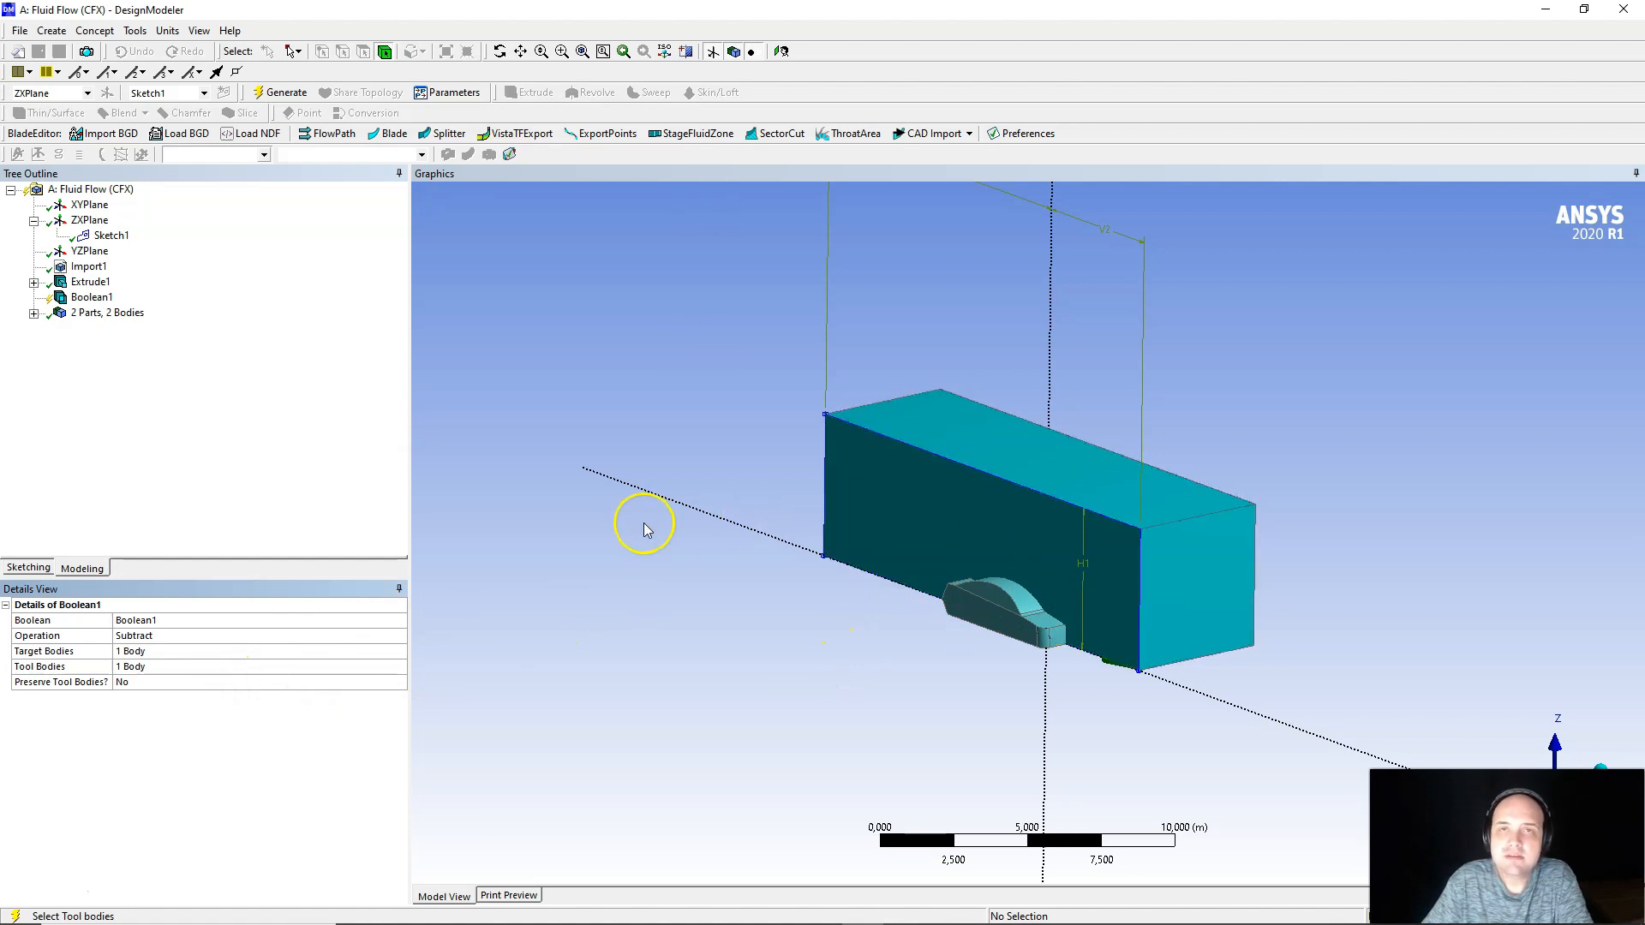
click(285, 96)
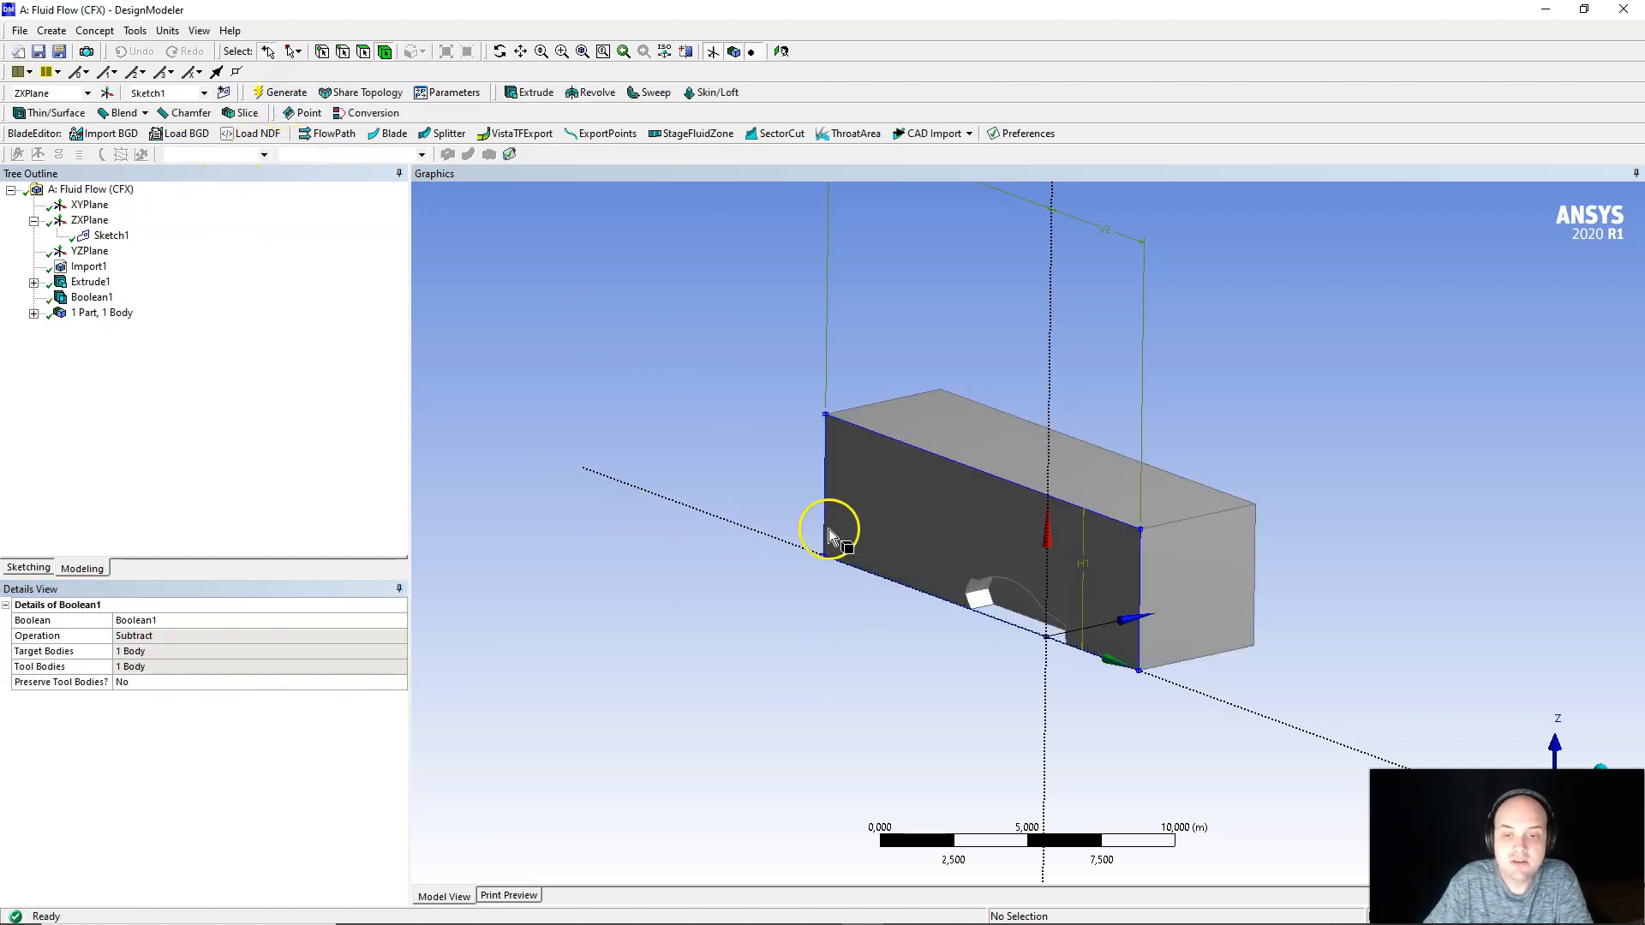
- Examine the car-shaped cavity in the air domain from below and from the symmetry side
middle_drag(827, 533, 1008, 532)
scroll(1032, 599, up, 5)
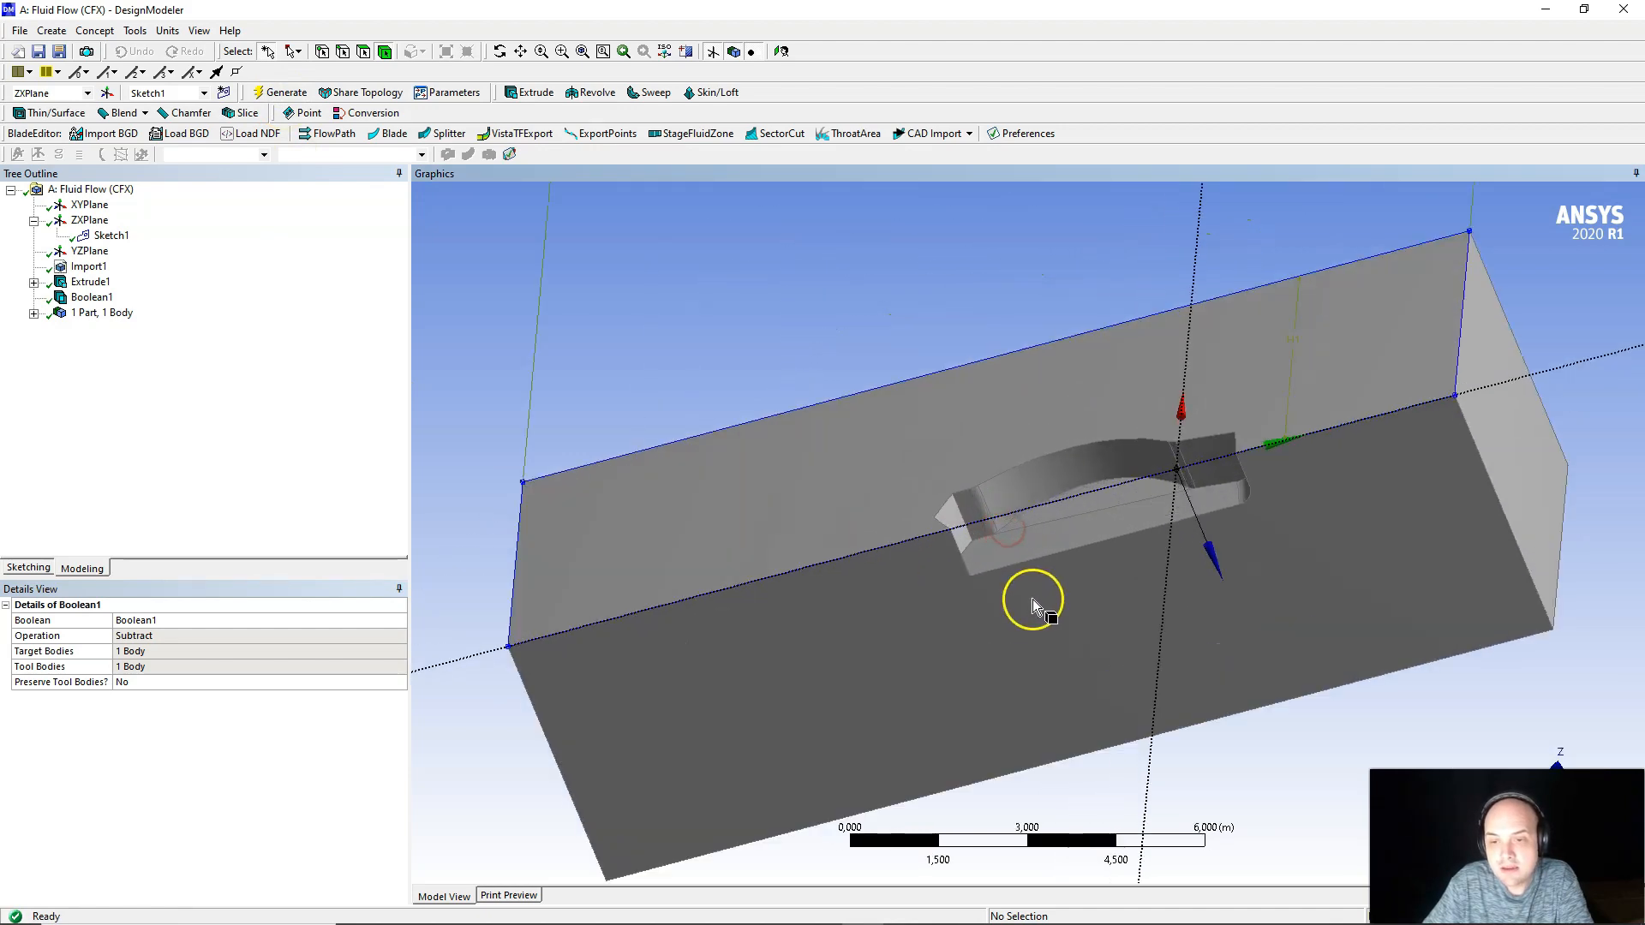
middle_drag(1180, 486, 1140, 520)
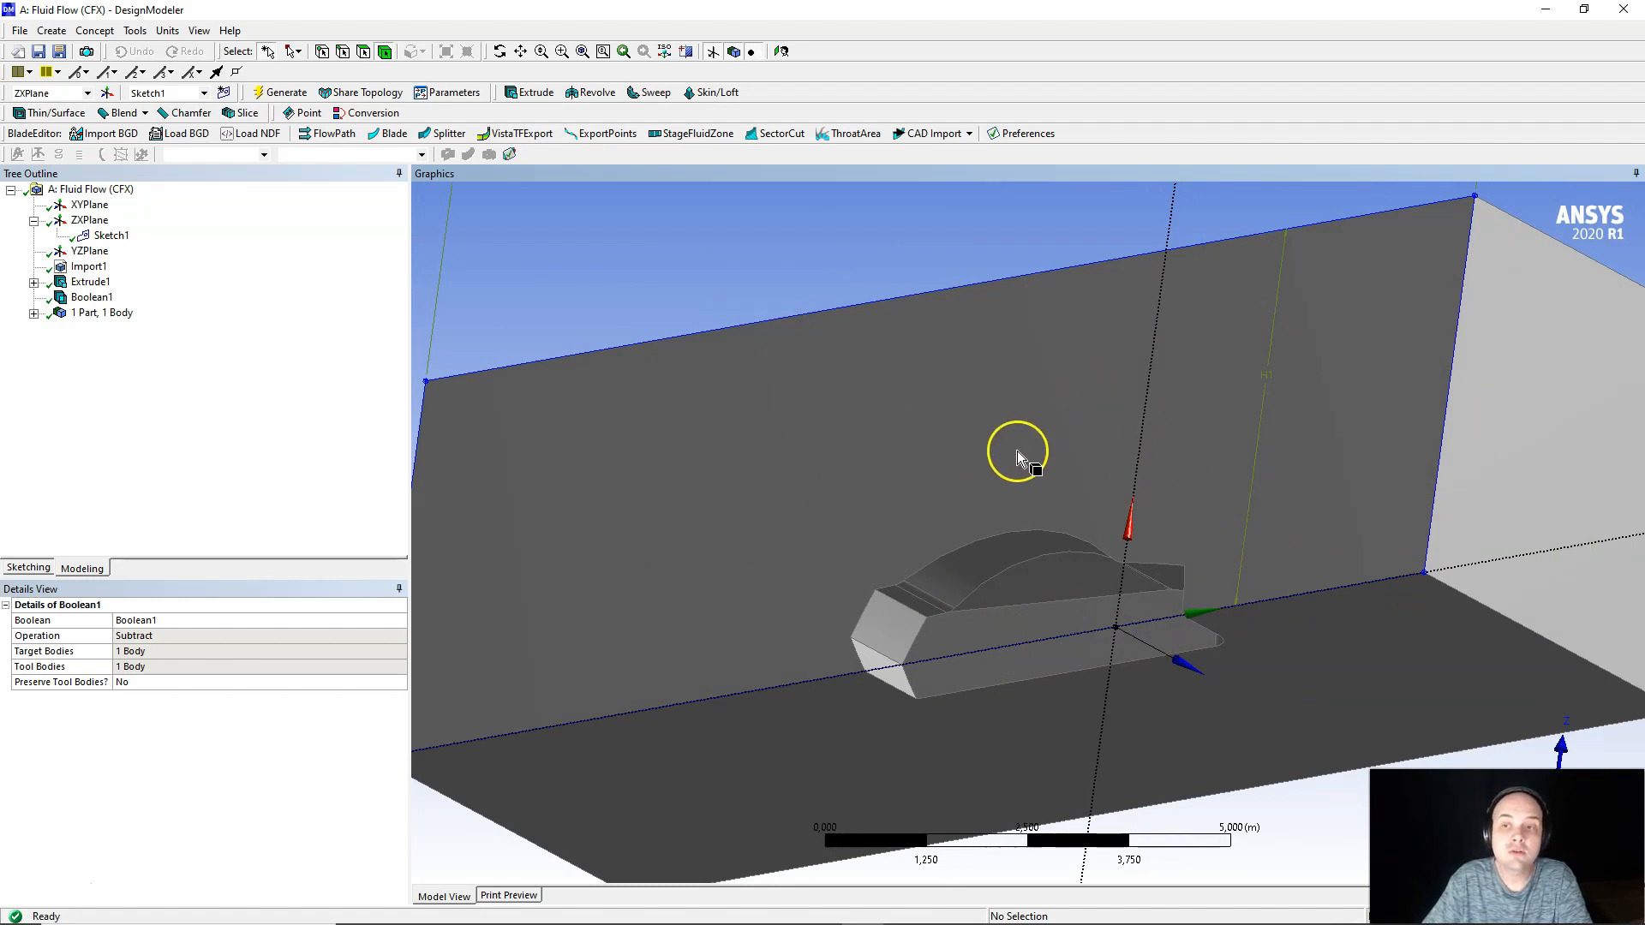
scroll(1016, 489, down, 3)
middle_drag(1014, 526, 1060, 567)
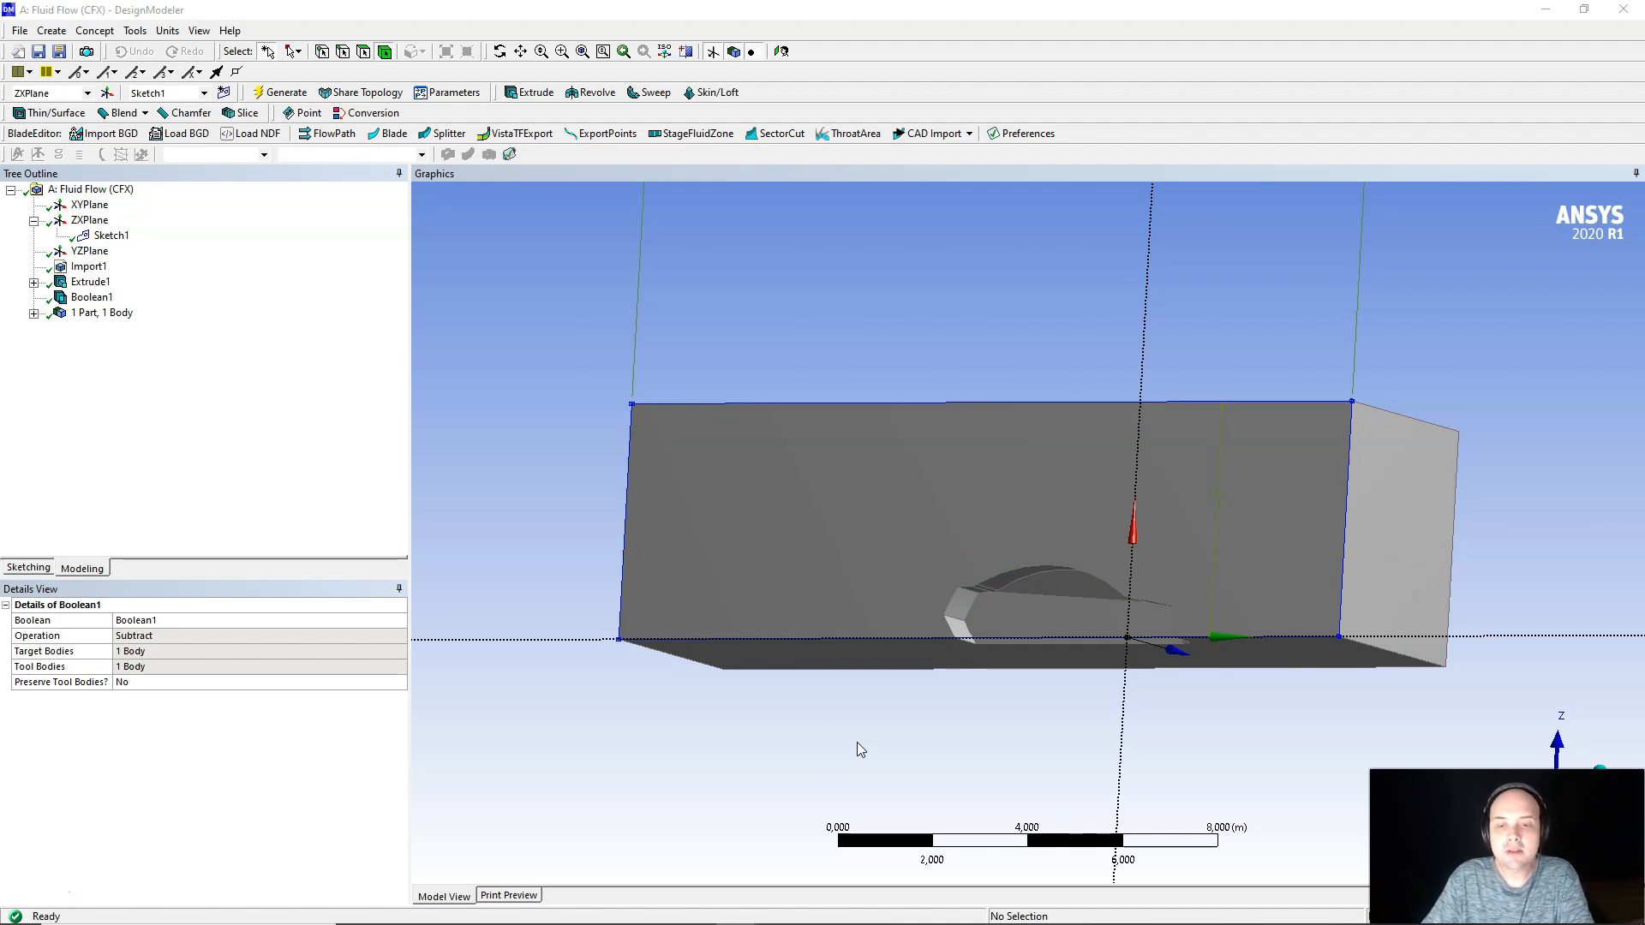
- Save the project and close DesignModeler to return to the Workbench project schematic
click(17, 31)
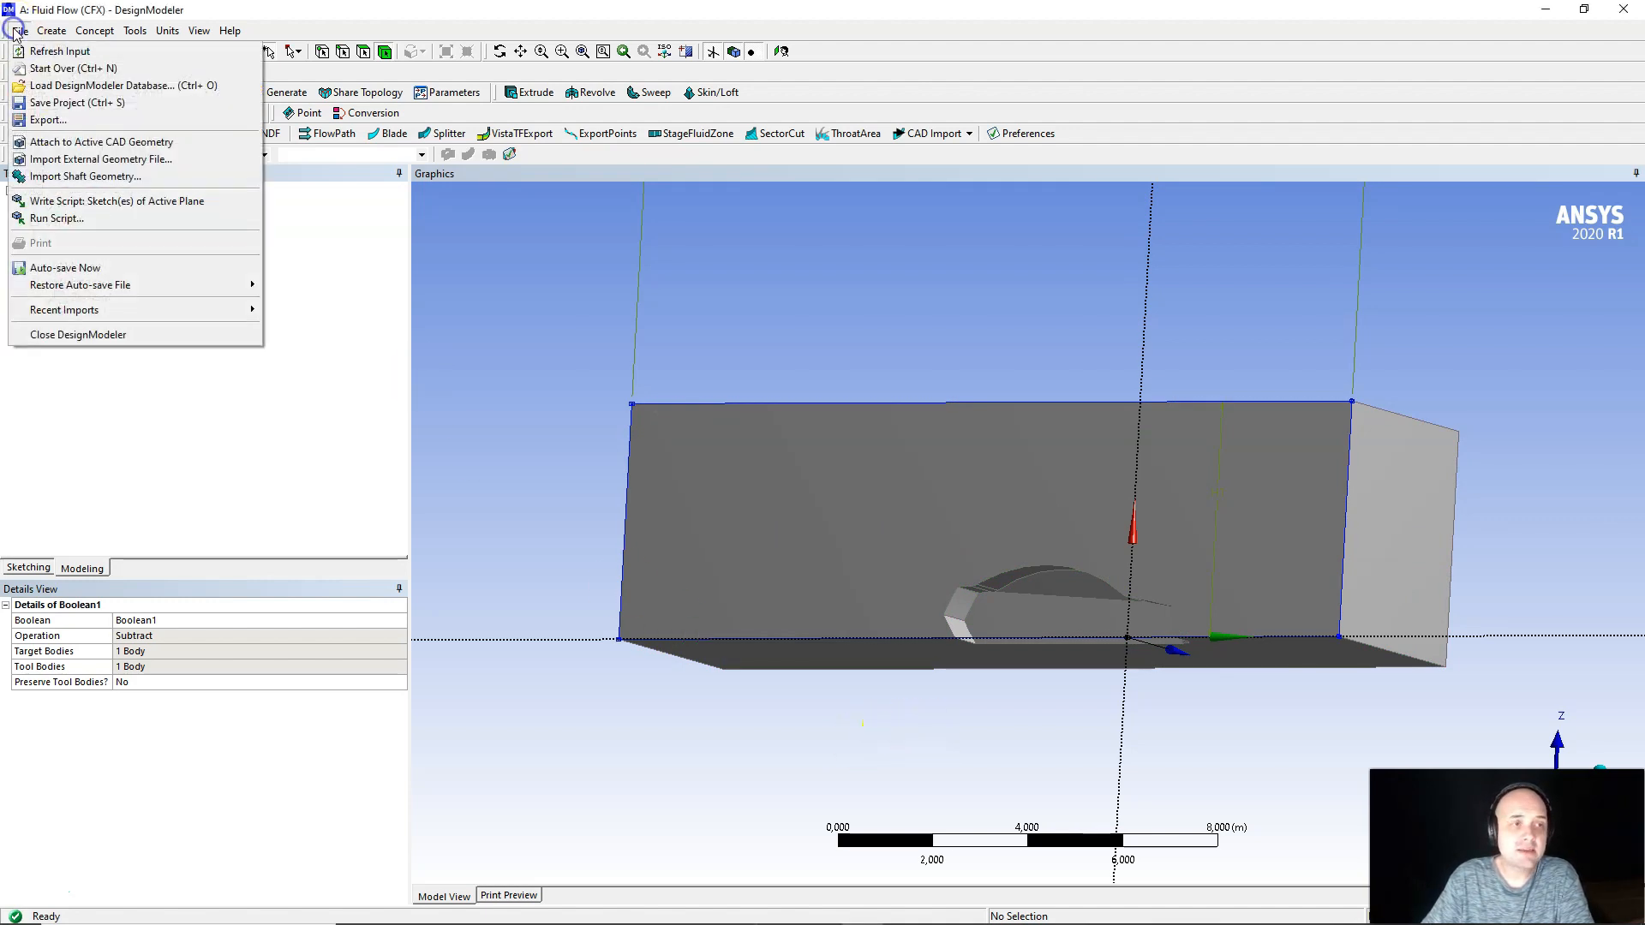
click(57, 104)
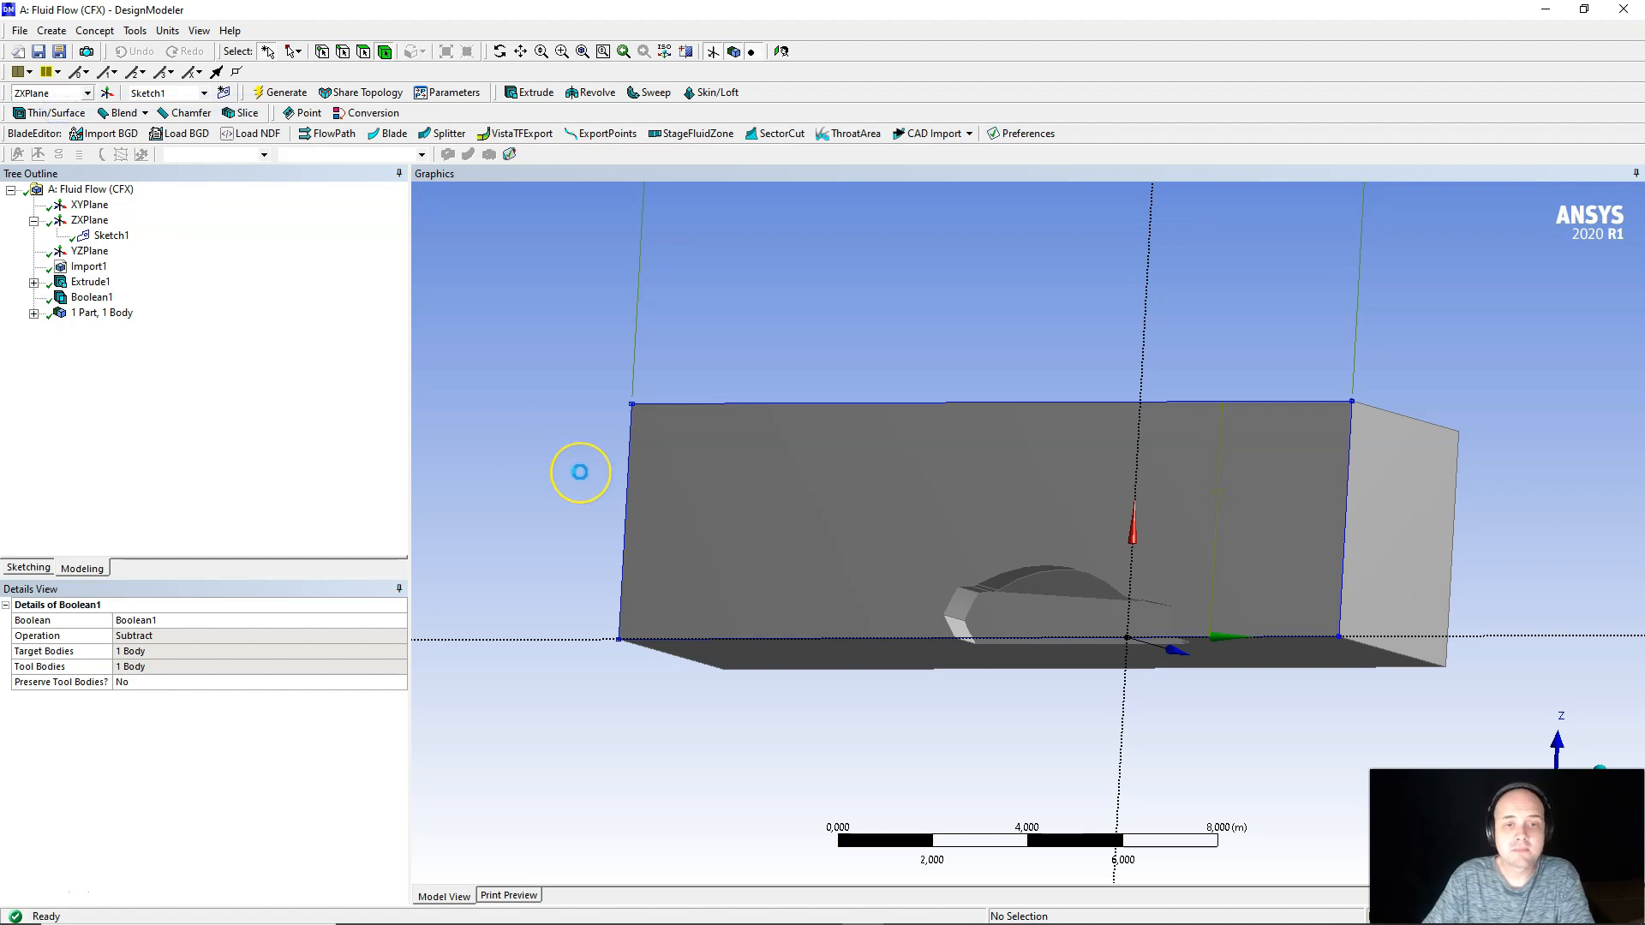
click(1624, 11)
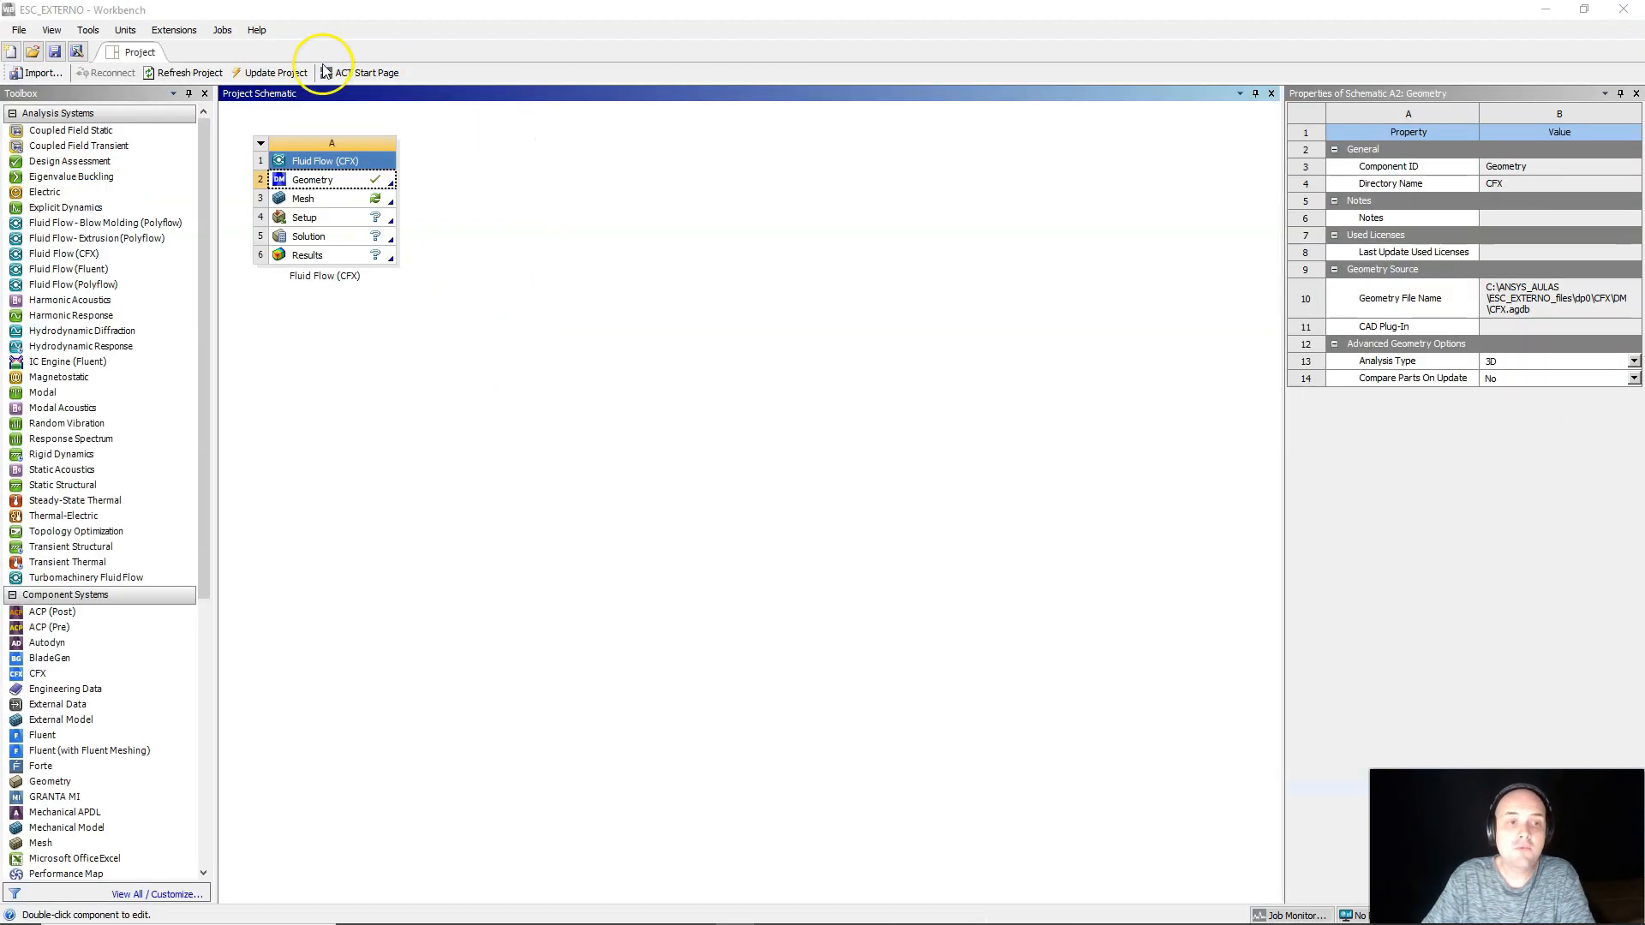